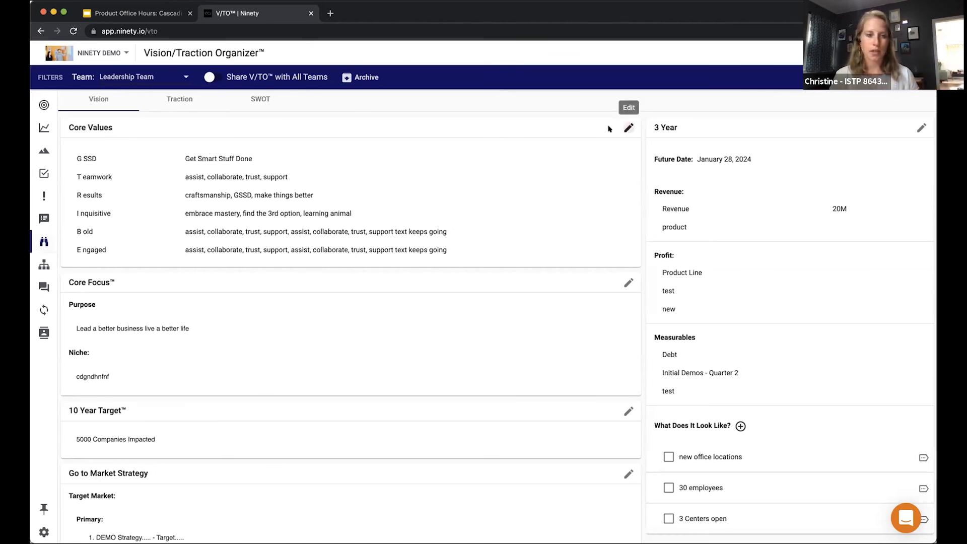
Open the Core Values section of the Leadership Team's V/TO for editing and save it
{"action": "left_click", "coordinate": [629, 128]}
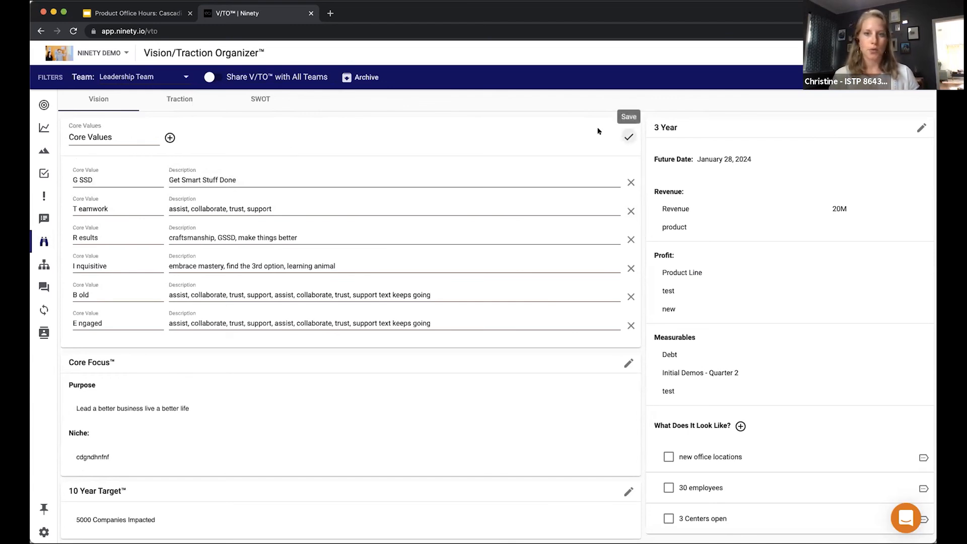
{"action": "left_click", "coordinate": [629, 137]}
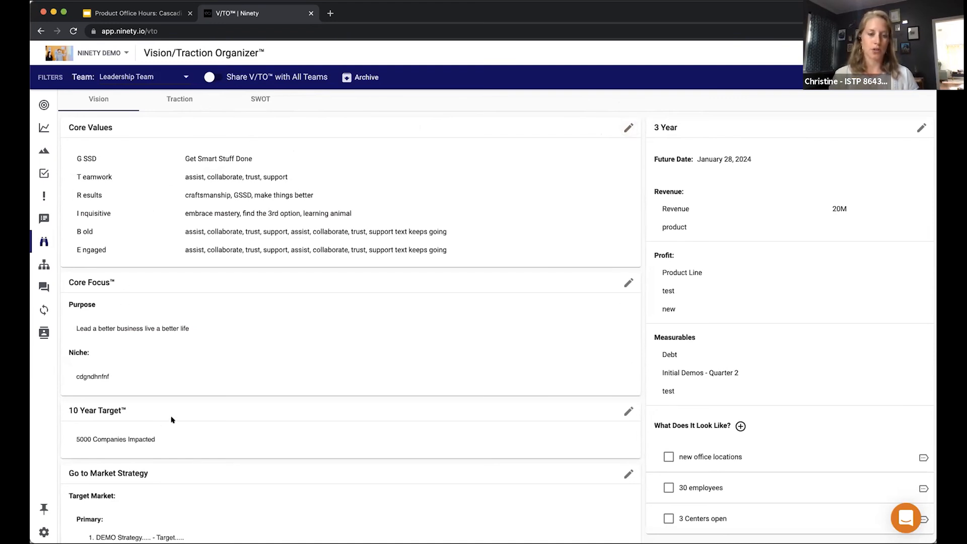
Switch the V/TO to the Marketing team and check where its Core Values and 10 Year Target are cascaded from
{"action": "left_click", "coordinate": [143, 81]}
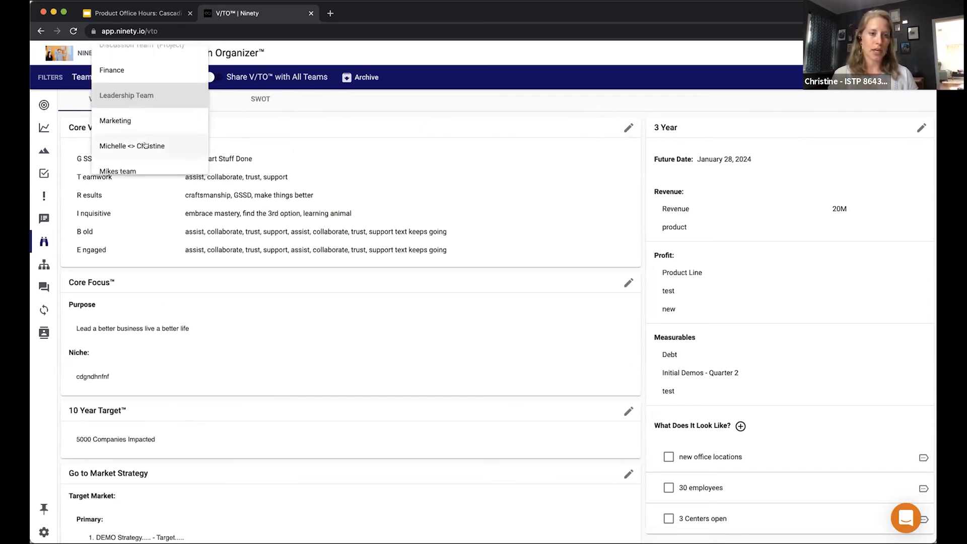
{"action": "left_click", "coordinate": [340, 127]}
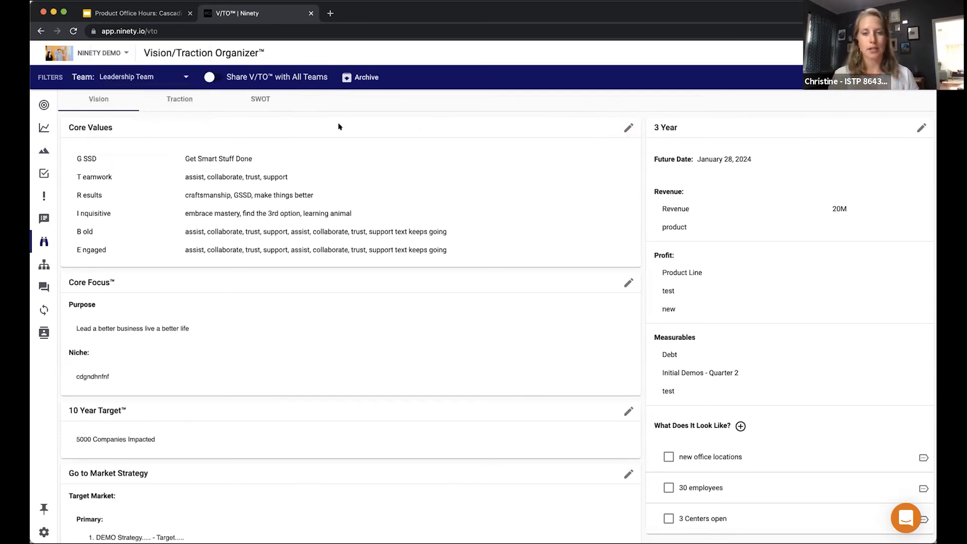
{"action": "left_click", "coordinate": [150, 78]}
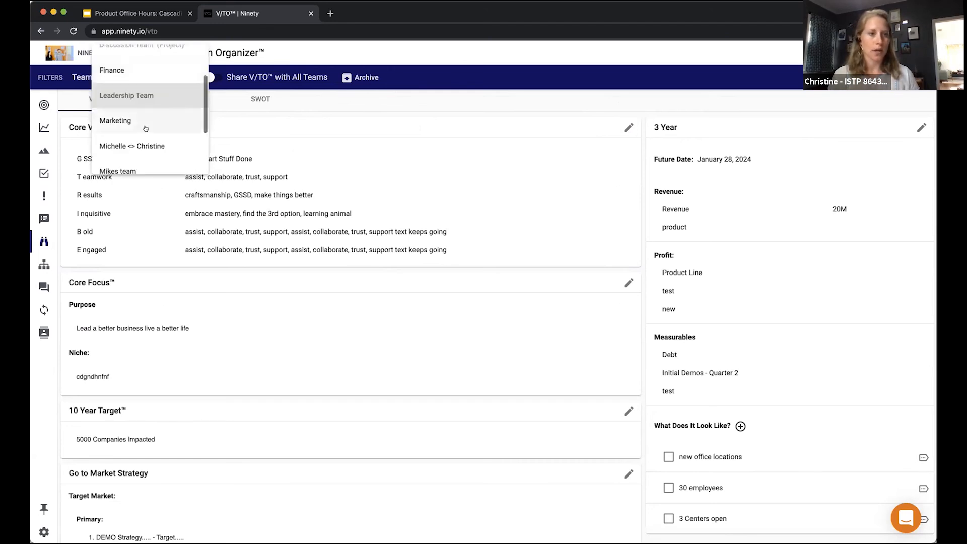
{"action": "left_click", "coordinate": [144, 125]}
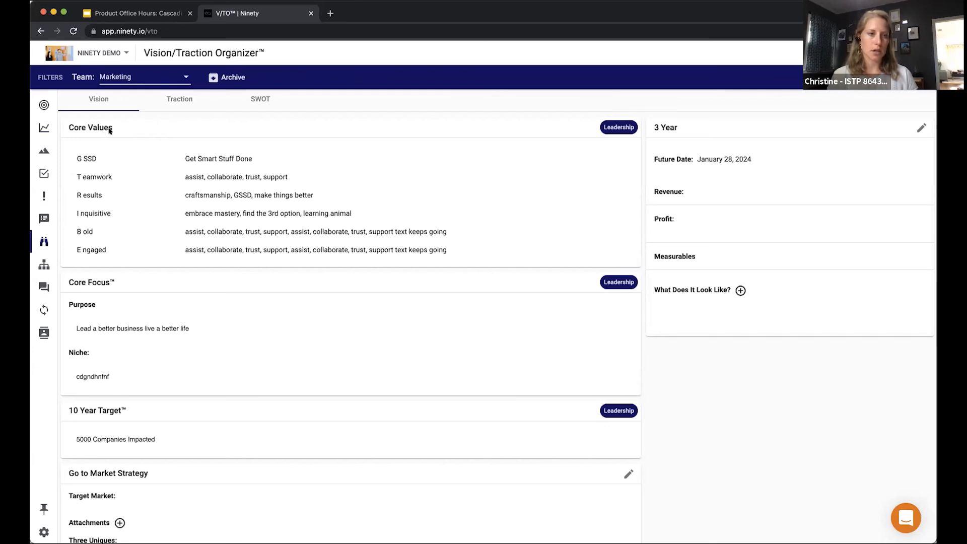
{"action": "mouse_move", "coordinate": [624, 128]}
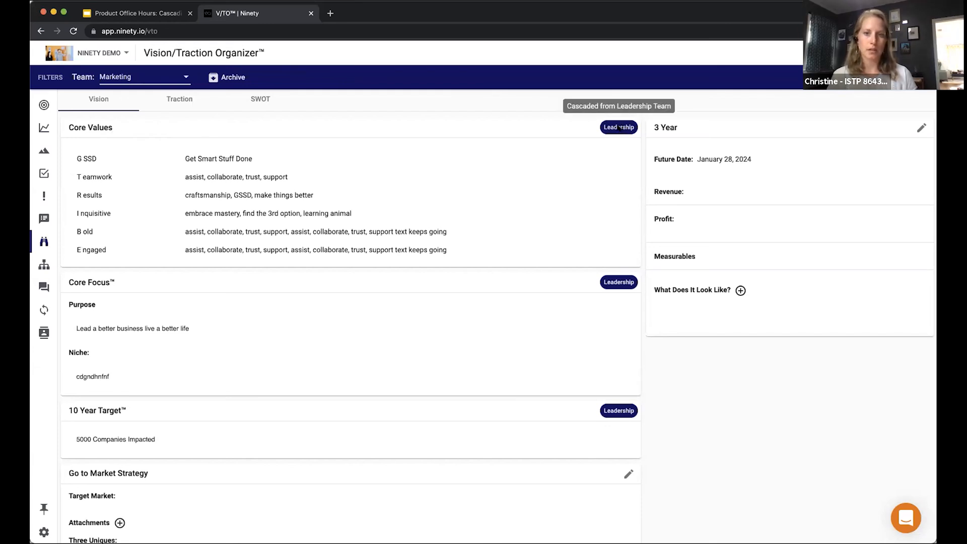
{"action": "mouse_move", "coordinate": [616, 411]}
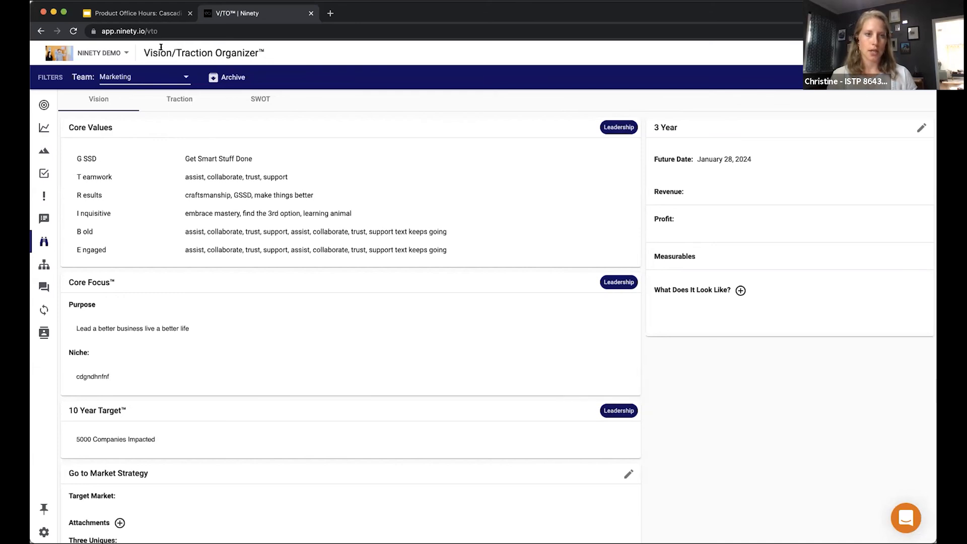
Switch back to the Leadership Team and turn on sharing of its V/TO with all teams
{"action": "left_click", "coordinate": [166, 80]}
{"action": "left_click", "coordinate": [164, 75]}
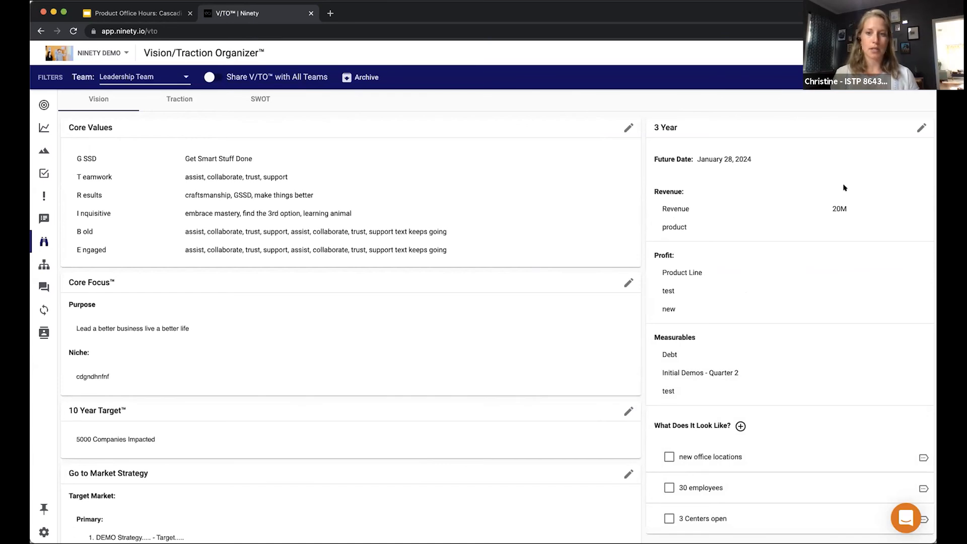
{"action": "left_click", "coordinate": [173, 103]}
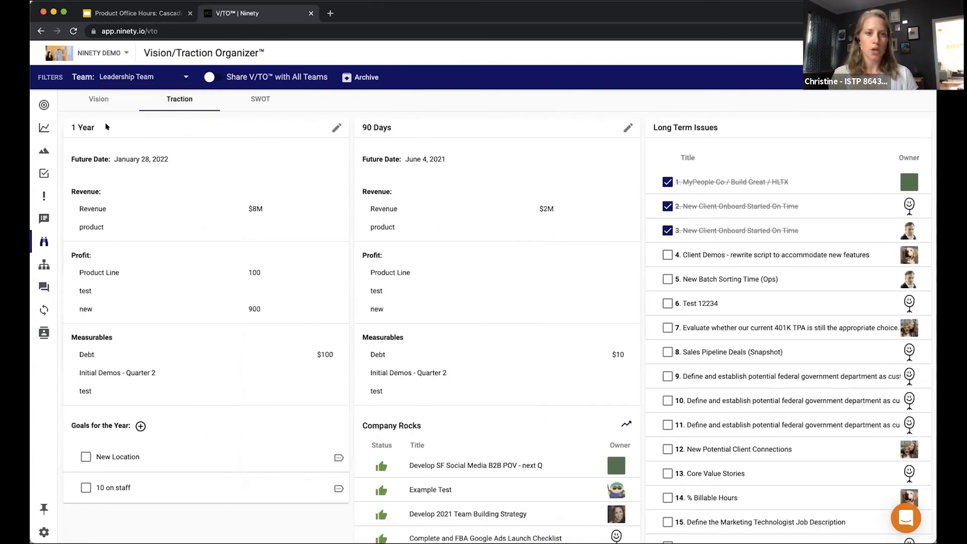
{"action": "scroll", "coordinate": [438, 330], "scroll_direction": "down", "scroll_amount": 3}
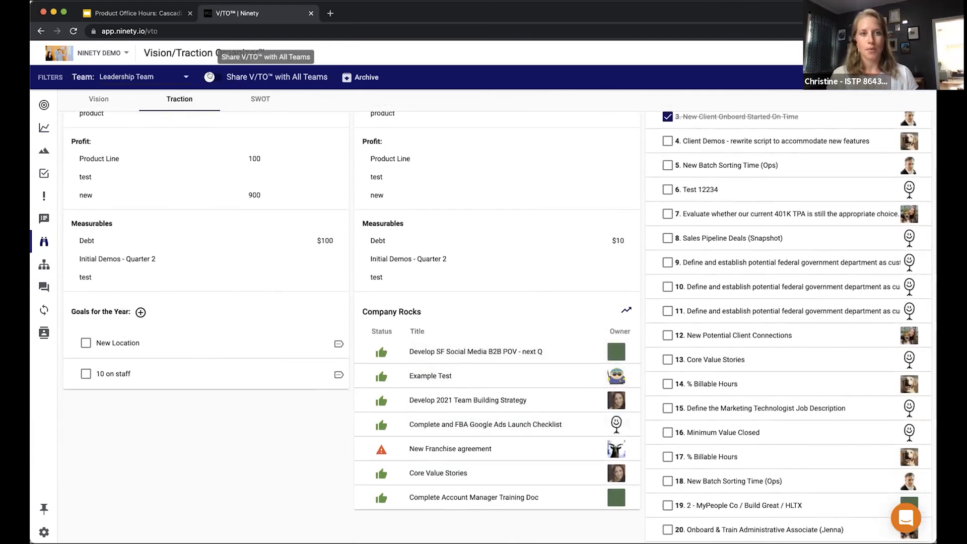
{"action": "left_click", "coordinate": [209, 77]}
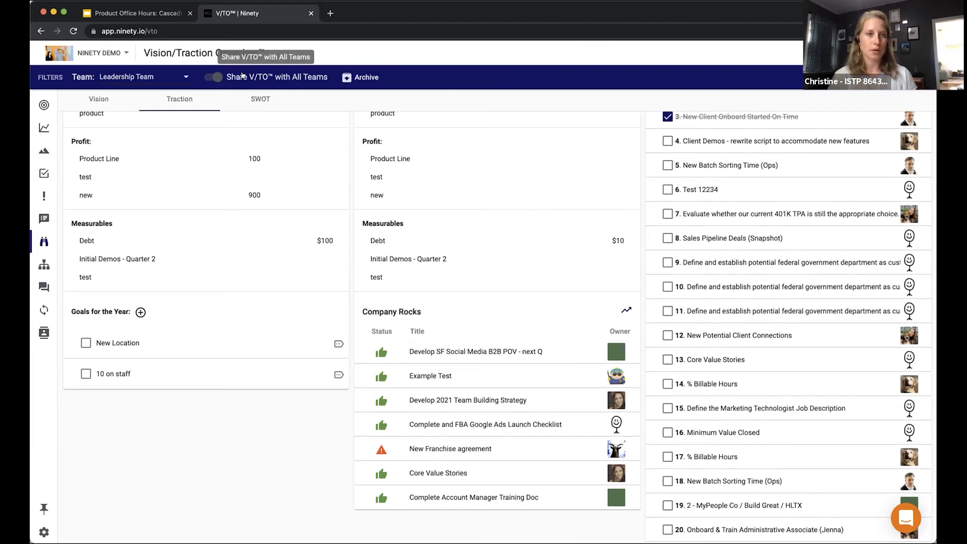
Make the long-term issue "Client Demos - rewrite script to accommodate new features" public and close its details
{"action": "scroll", "coordinate": [291, 151], "scroll_direction": "up", "scroll_amount": 3}
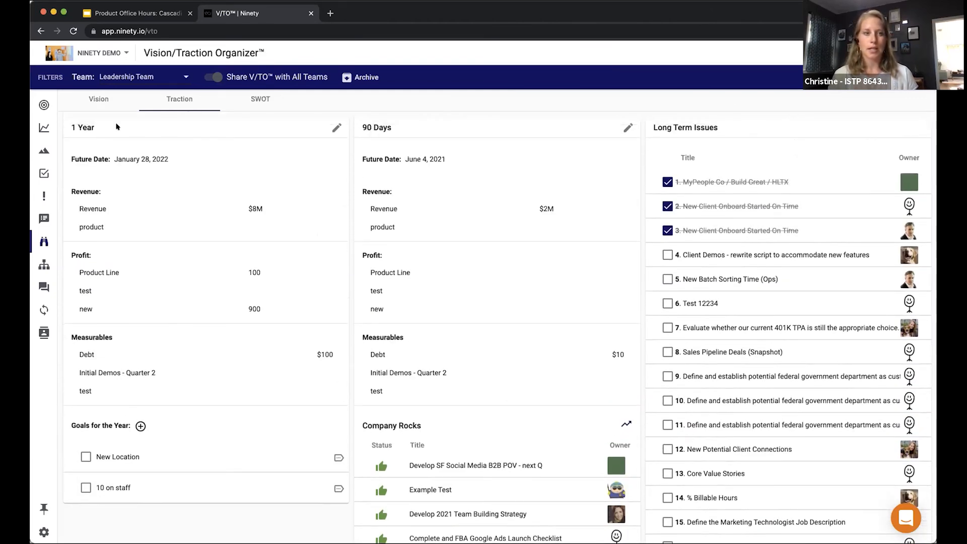
{"action": "left_click", "coordinate": [100, 102]}
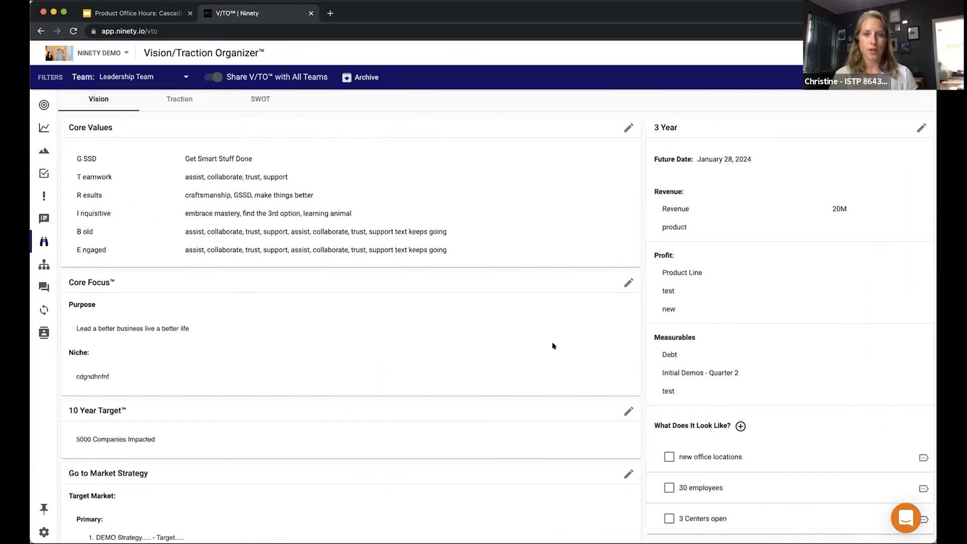
{"action": "left_click", "coordinate": [188, 96]}
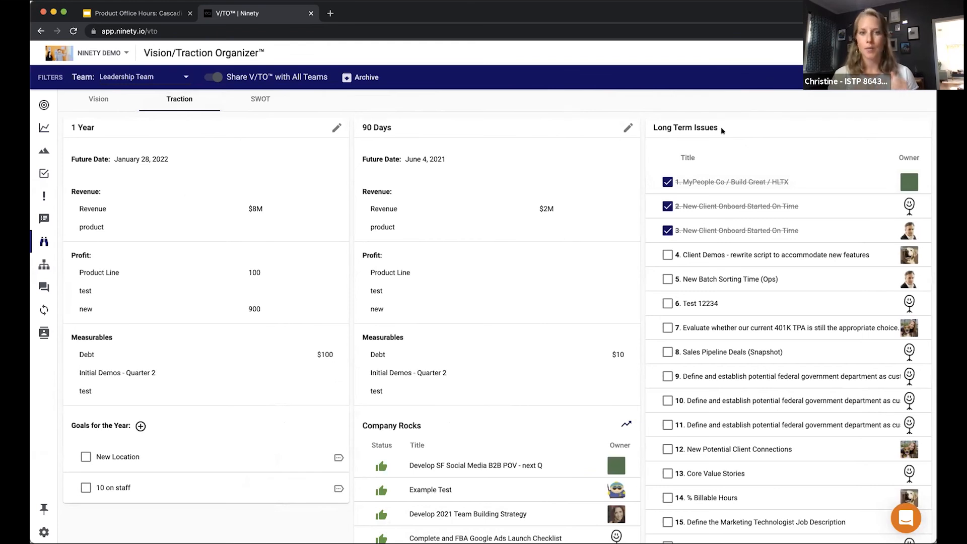
{"action": "left_click", "coordinate": [748, 254]}
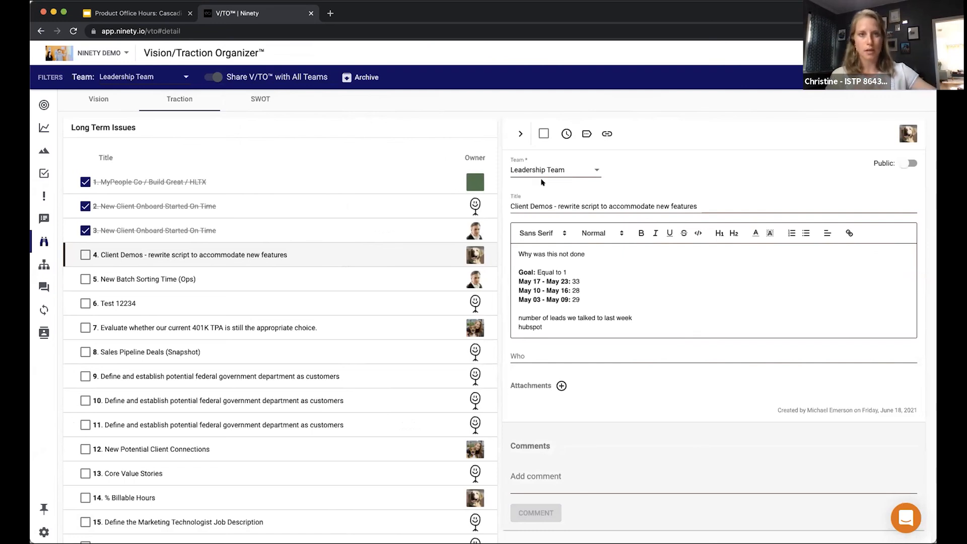
{"action": "left_click", "coordinate": [907, 164]}
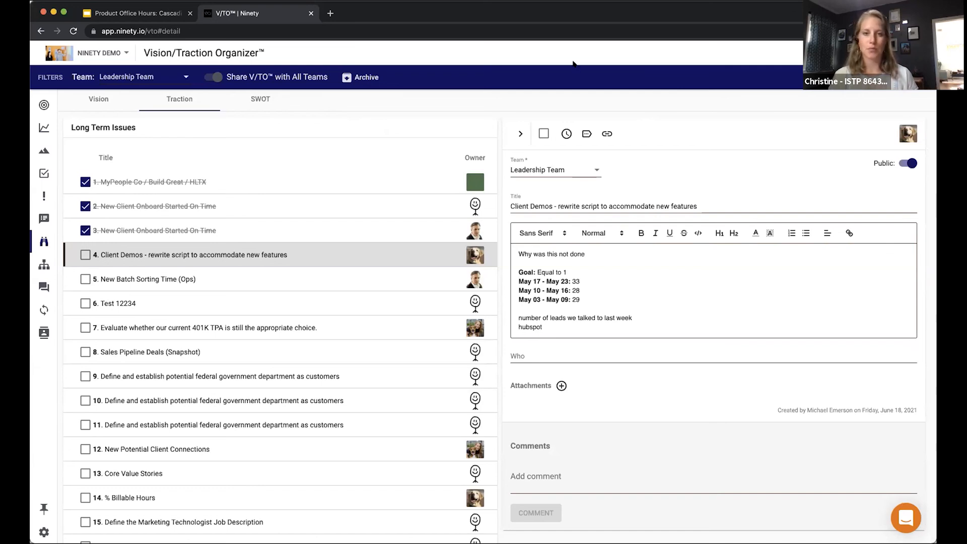
{"action": "left_click", "coordinate": [520, 134]}
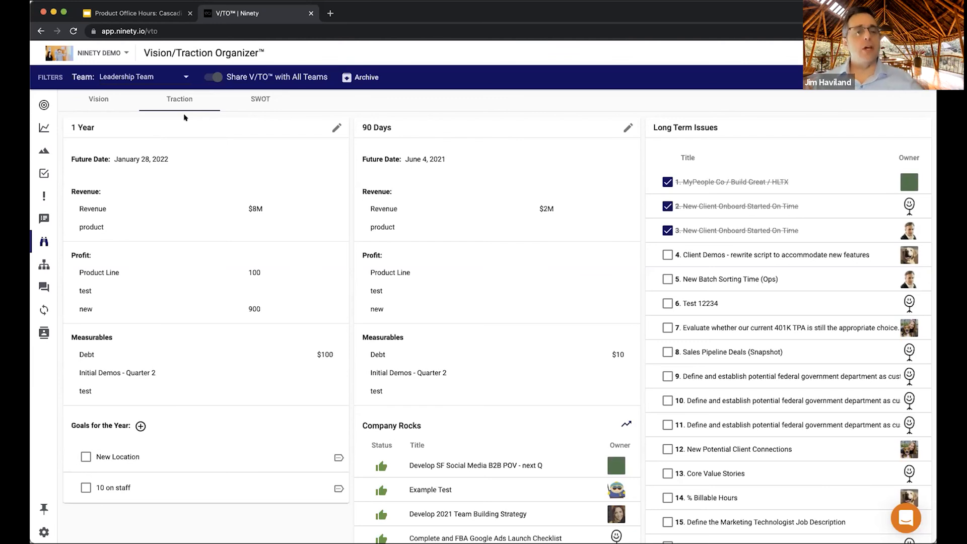
Open the Leadership Team's archived V/TO from Jun 15, 2021 and examine the Company Rocks on its Traction page
{"action": "left_click", "coordinate": [98, 99]}
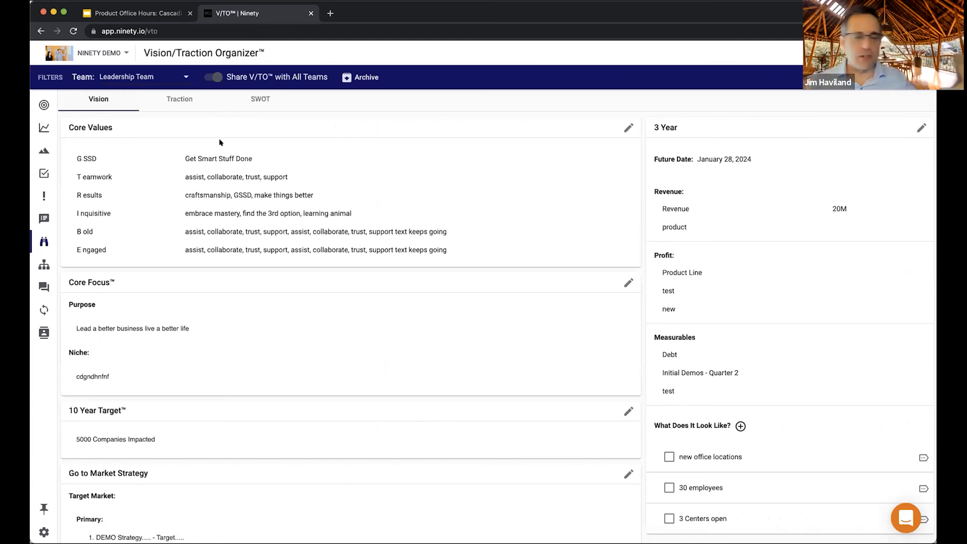
{"action": "scroll", "coordinate": [219, 142], "scroll_direction": "down", "scroll_amount": 3}
{"action": "scroll", "coordinate": [219, 142], "scroll_direction": "down", "scroll_amount": 3}
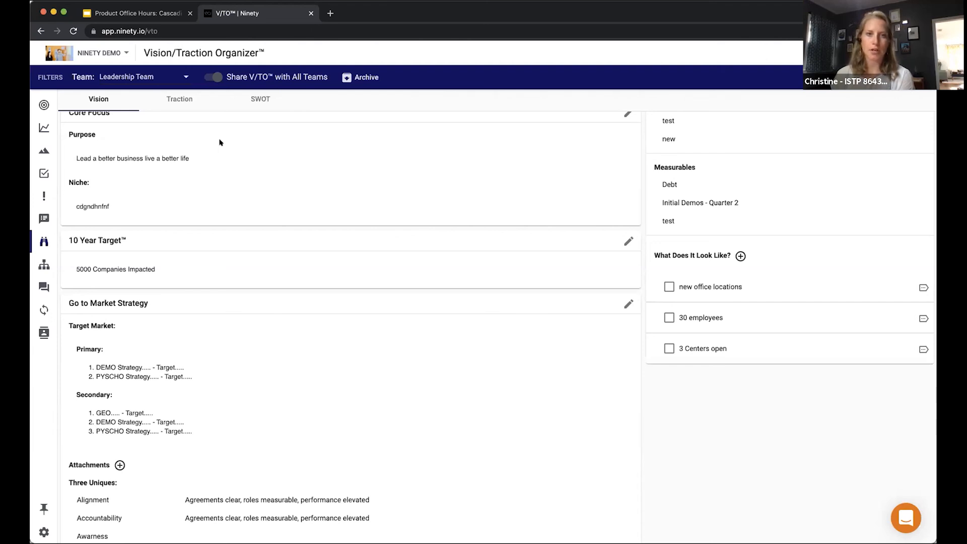
{"action": "left_click", "coordinate": [369, 78]}
{"action": "mouse_move", "coordinate": [433, 127]}
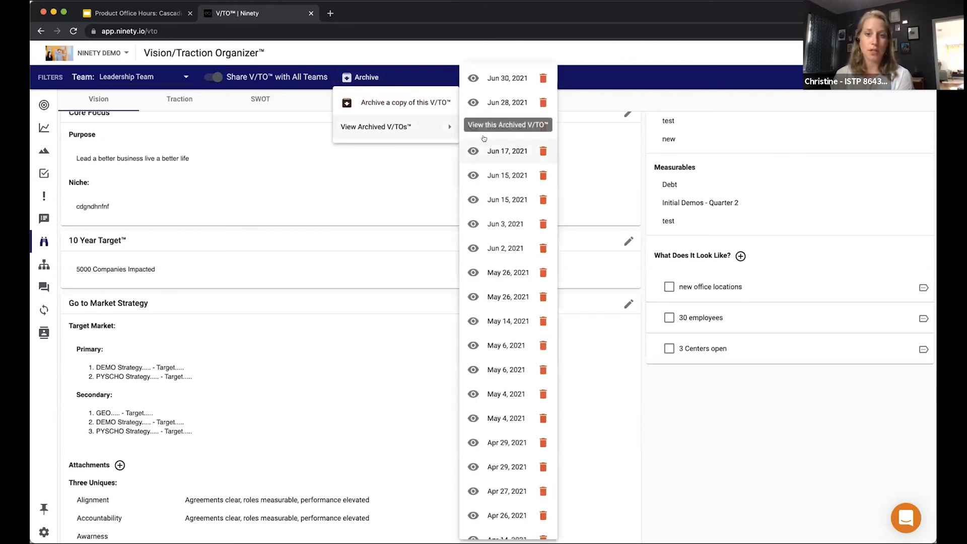
{"action": "left_click", "coordinate": [507, 176]}
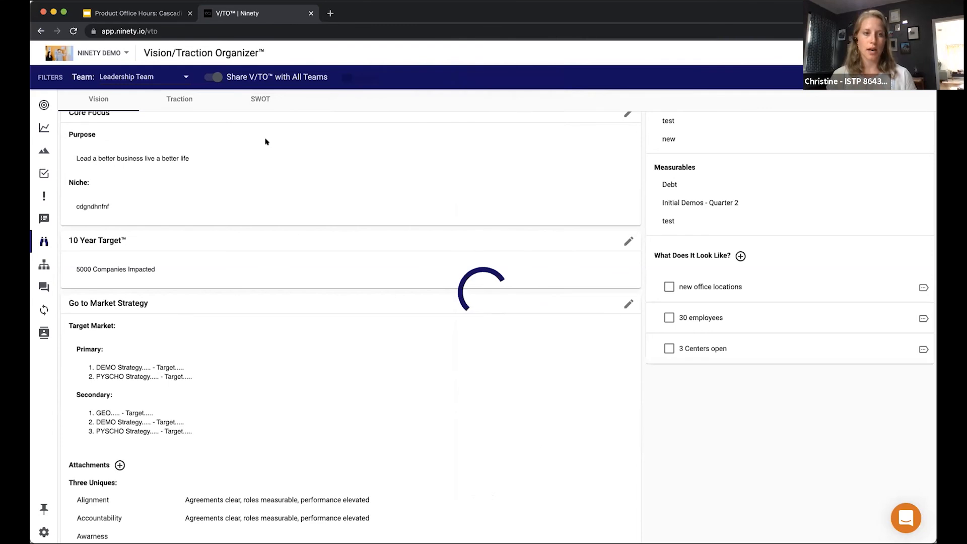
{"action": "left_click", "coordinate": [189, 101]}
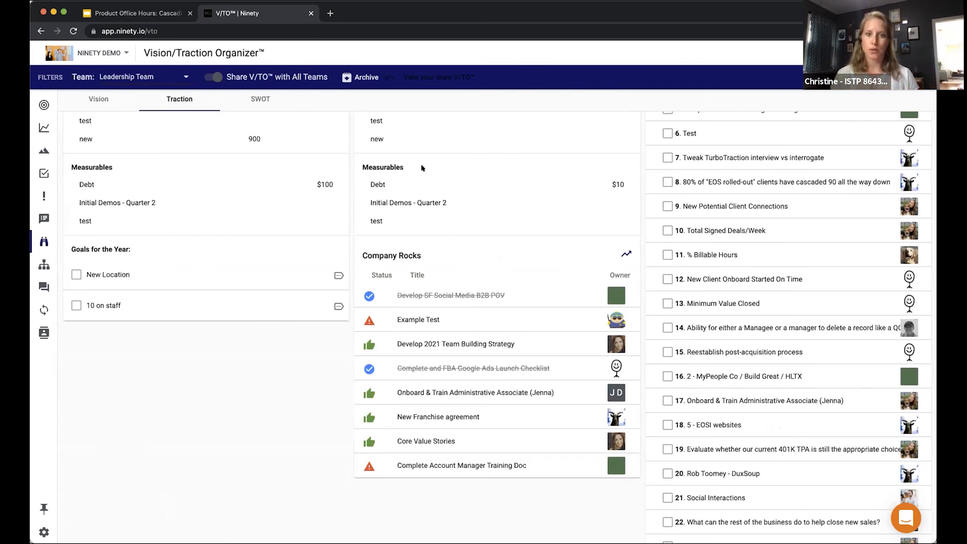
{"action": "mouse_move", "coordinate": [626, 253]}
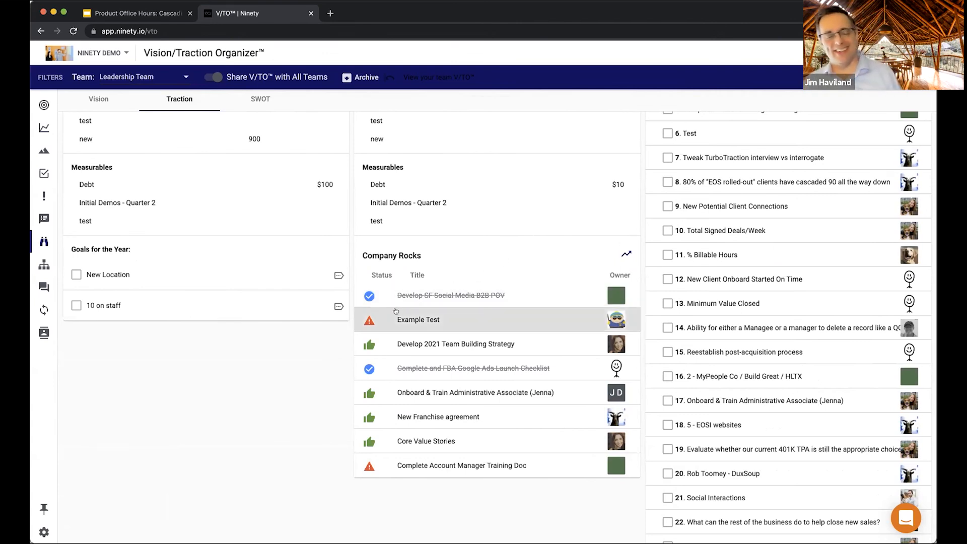
{"action": "scroll", "coordinate": [394, 288], "scroll_direction": "up", "scroll_amount": 1}
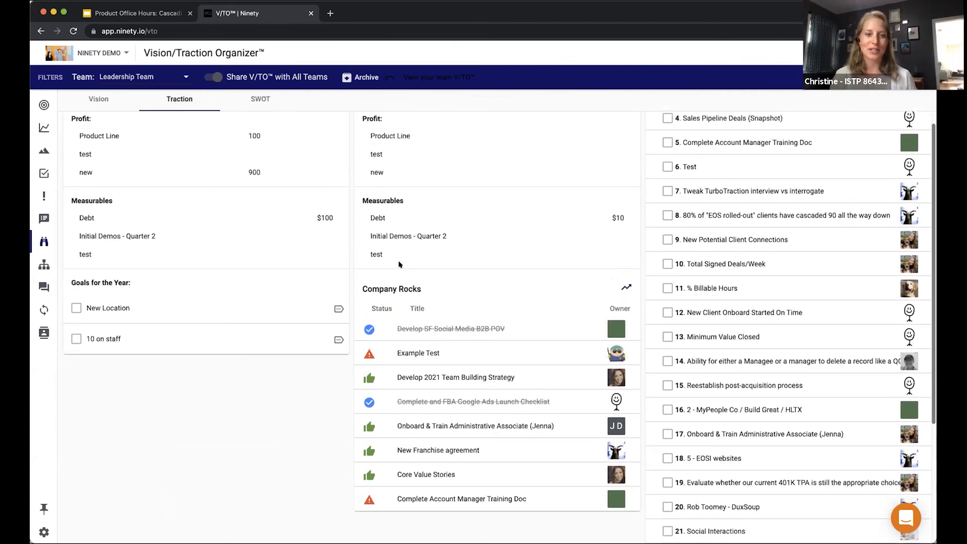
Return from the archived copy to the team's current V/TO and review its Vision page through the Go to Market Strategy
{"action": "left_click", "coordinate": [357, 79]}
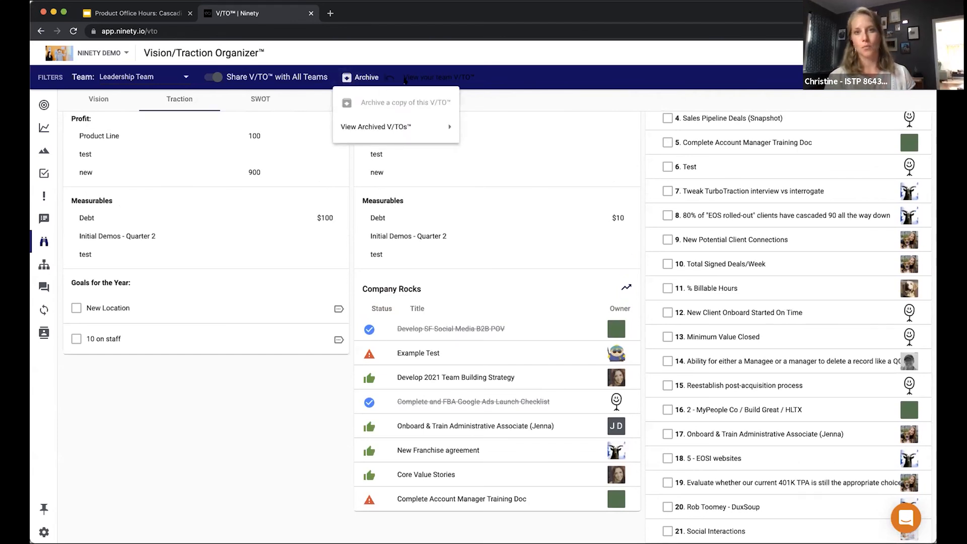
{"action": "left_click", "coordinate": [428, 76]}
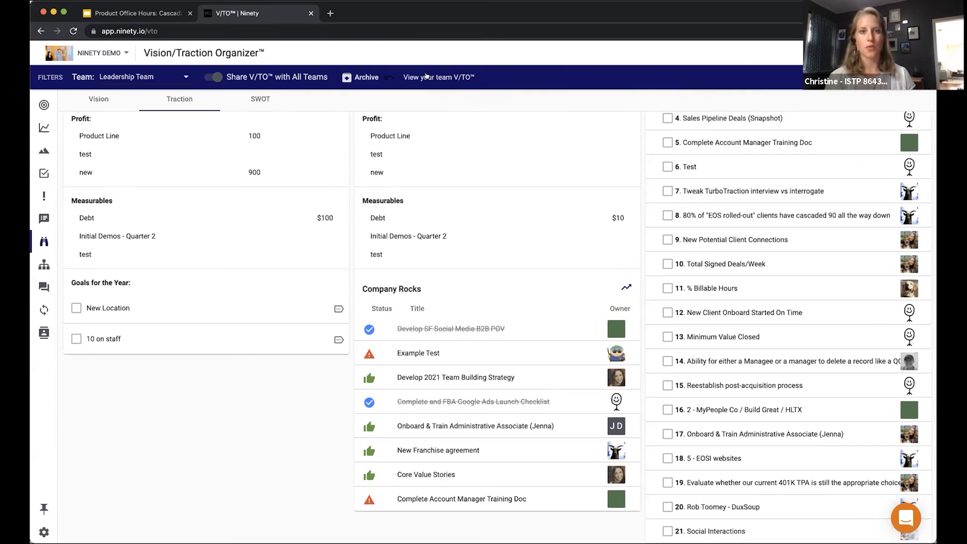
{"action": "left_click", "coordinate": [427, 77]}
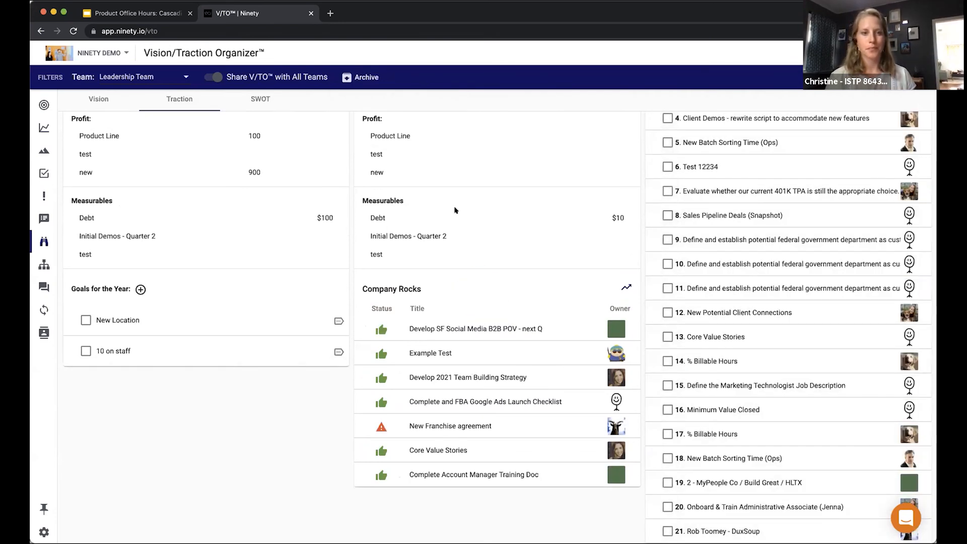
{"action": "scroll", "coordinate": [455, 210], "scroll_direction": "up", "scroll_amount": 3}
{"action": "left_click", "coordinate": [97, 99]}
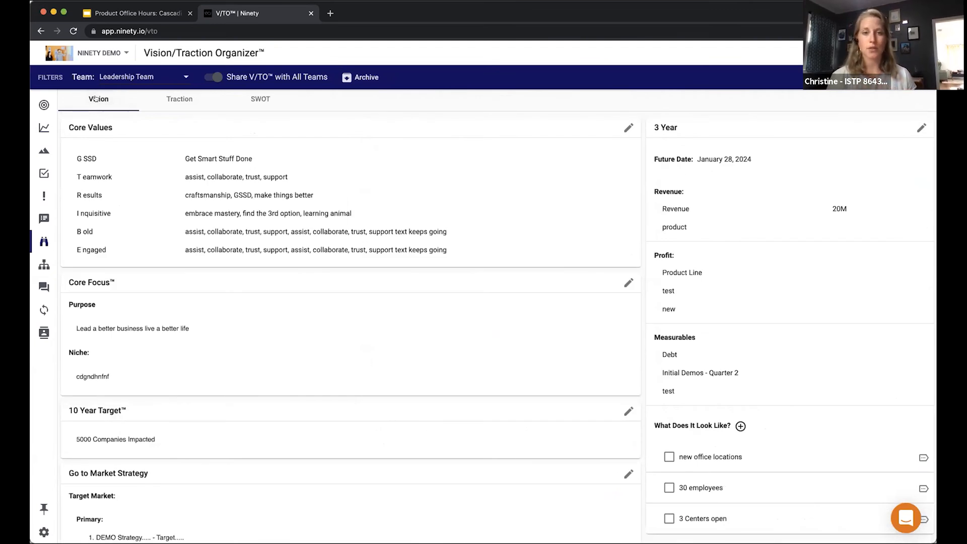
{"action": "scroll", "coordinate": [205, 222], "scroll_direction": "down", "scroll_amount": 5}
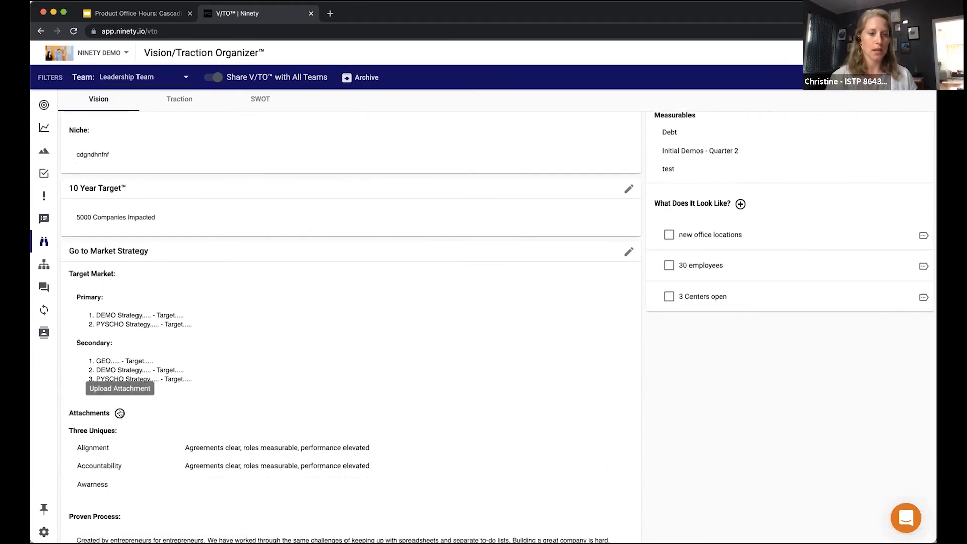
{"action": "scroll", "coordinate": [162, 258], "scroll_direction": "up", "scroll_amount": 5}
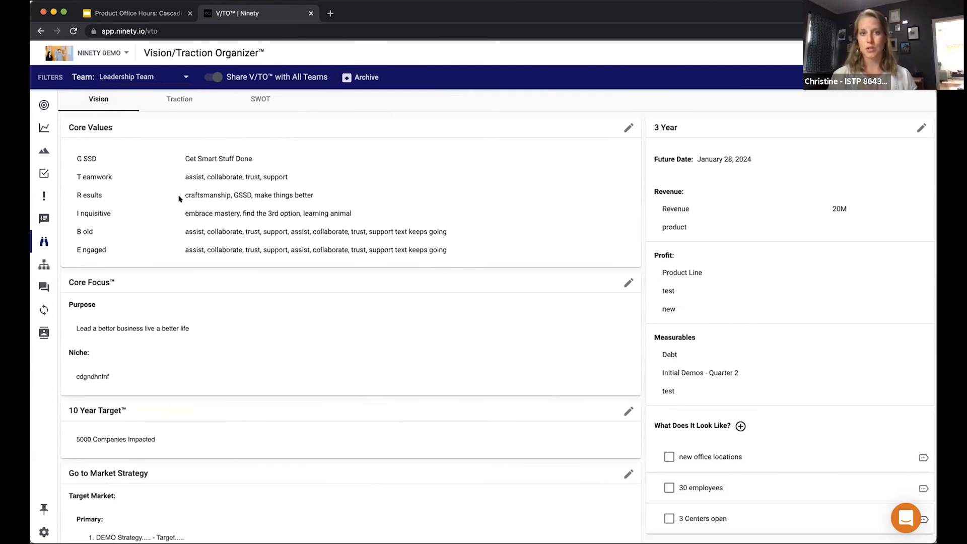
Open the Accountability Chart and examine the seats from Visionary and Integrator down to Sales/Mktg, Operations and Finance
{"action": "mouse_move", "coordinate": [52, 302]}
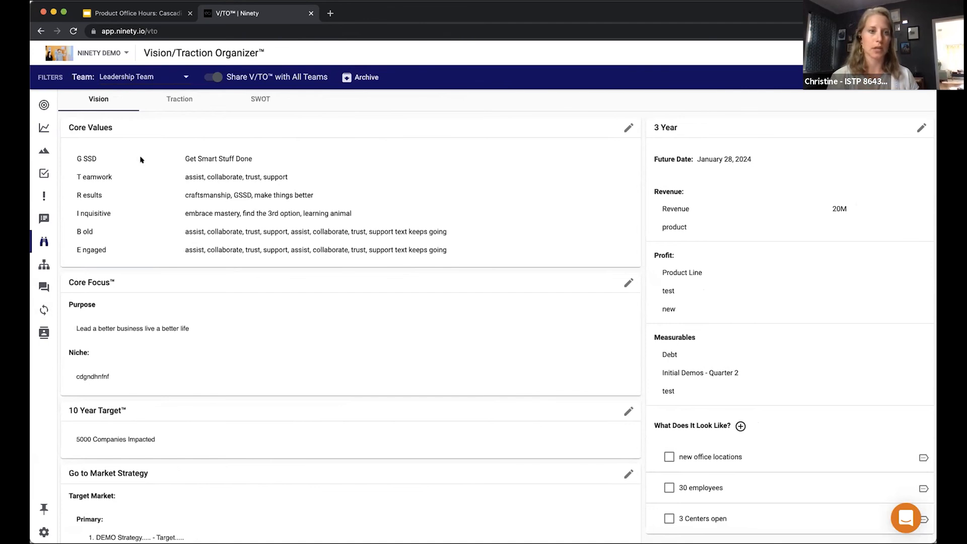
{"action": "left_click", "coordinate": [76, 257]}
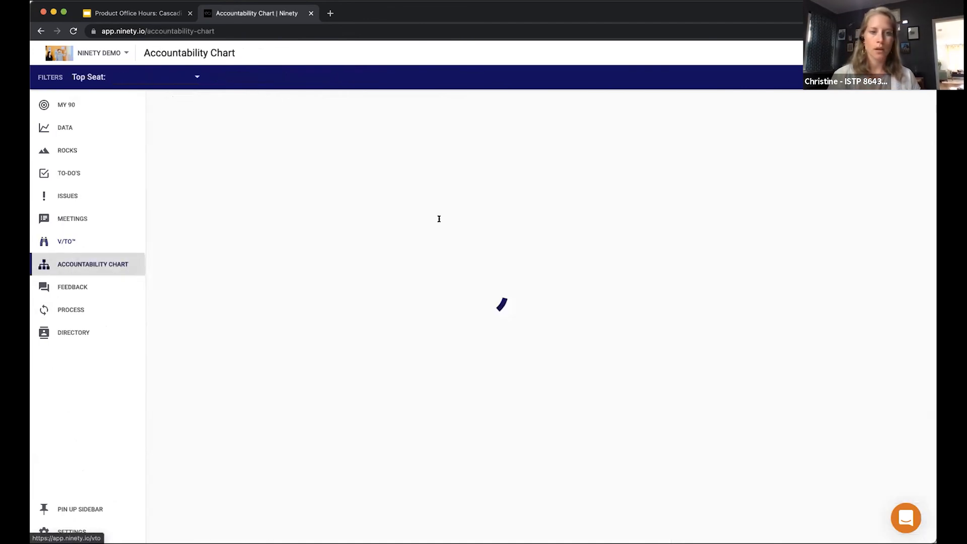
{"action": "scroll", "coordinate": [246, 217], "scroll_direction": "down", "scroll_amount": 3}
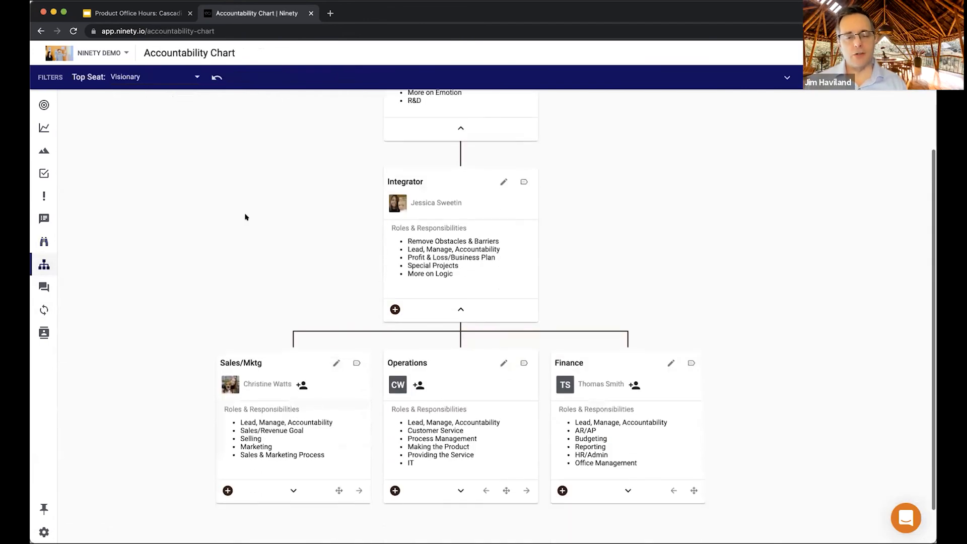
{"action": "scroll", "coordinate": [246, 216], "scroll_direction": "up", "scroll_amount": 3}
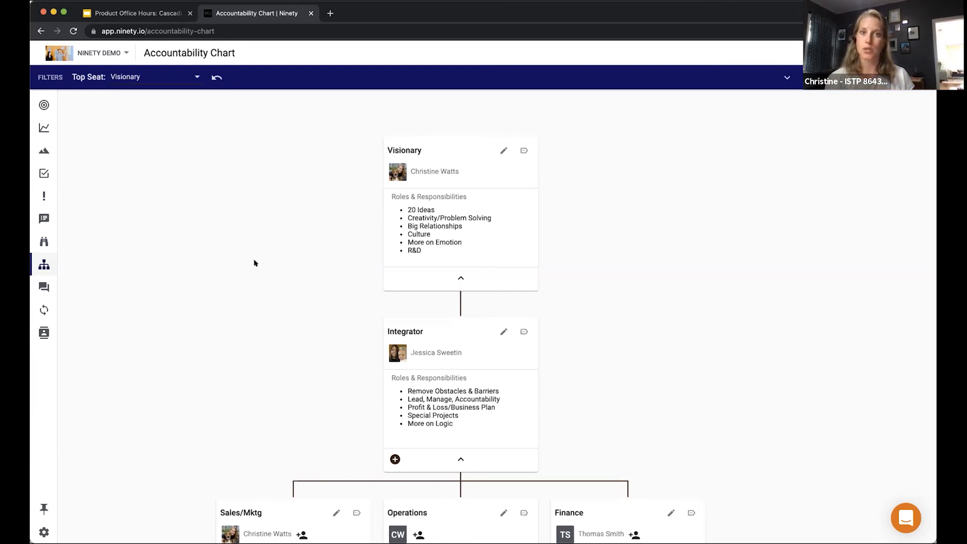
Expand the Sales/Mktg seat in the Accountability Chart and examine the Marketing and sales division seats under it
{"action": "scroll", "coordinate": [290, 296], "scroll_direction": "down", "scroll_amount": 4}
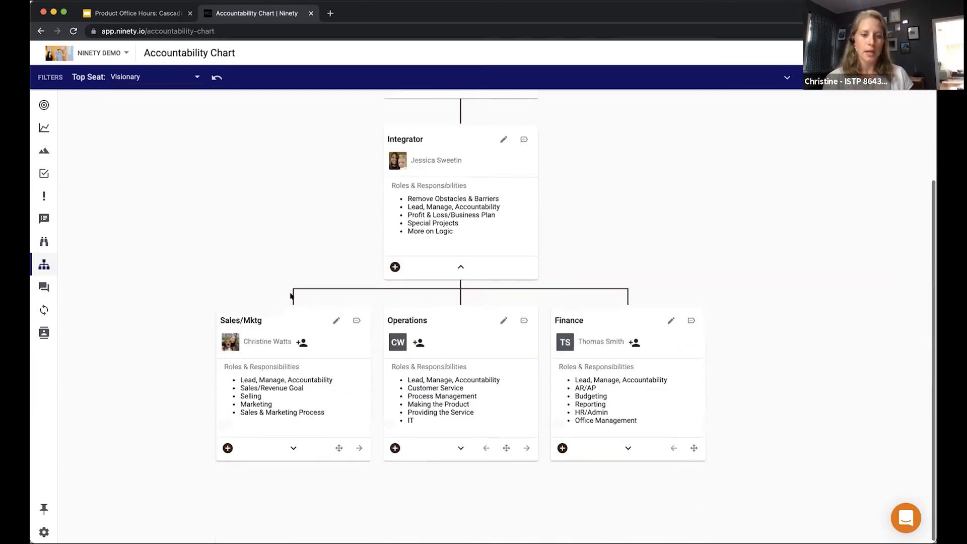
{"action": "left_click", "coordinate": [293, 447]}
{"action": "scroll", "coordinate": [332, 403], "scroll_direction": "down", "scroll_amount": 3}
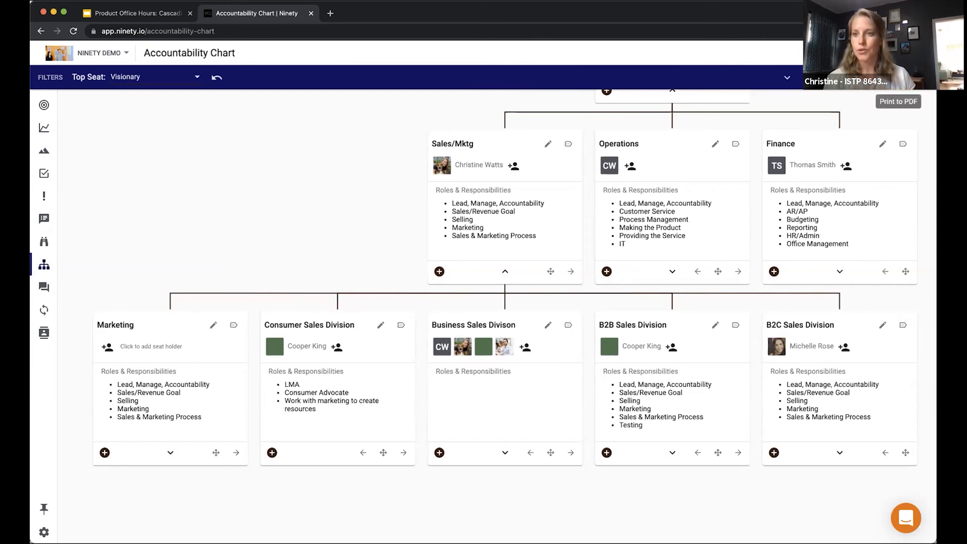
Open the chart's PDF print options, choose the Single-Page print type and close them without printing
{"action": "left_click", "coordinate": [899, 101]}
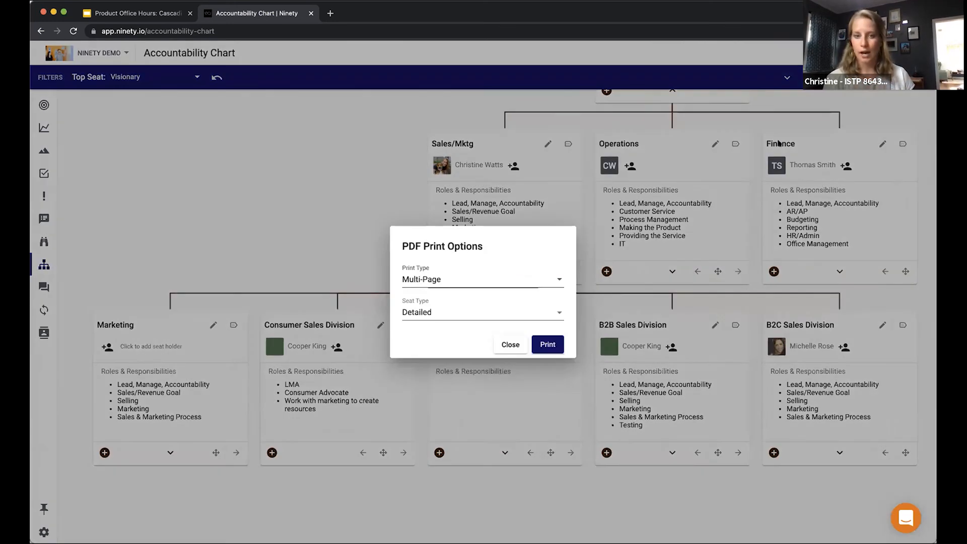
{"action": "left_click", "coordinate": [464, 279]}
{"action": "left_click", "coordinate": [433, 303]}
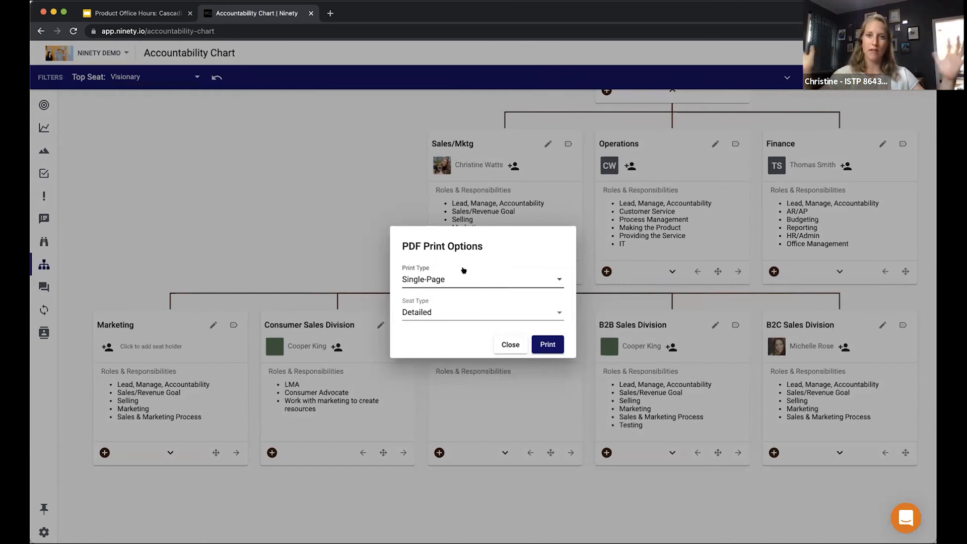
{"action": "left_click", "coordinate": [516, 348]}
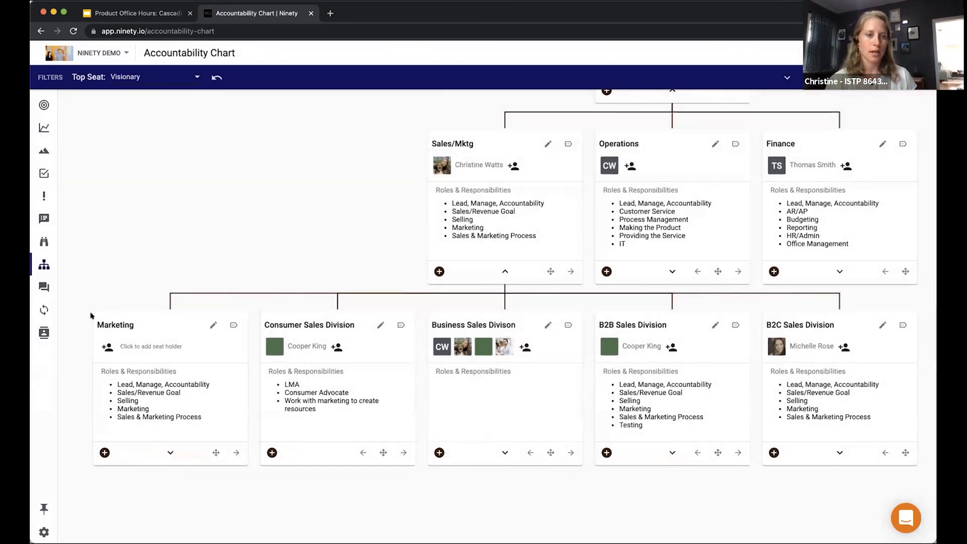
Open the company Directory and set the role of the second listed person to Observer
{"action": "left_click", "coordinate": [45, 333]}
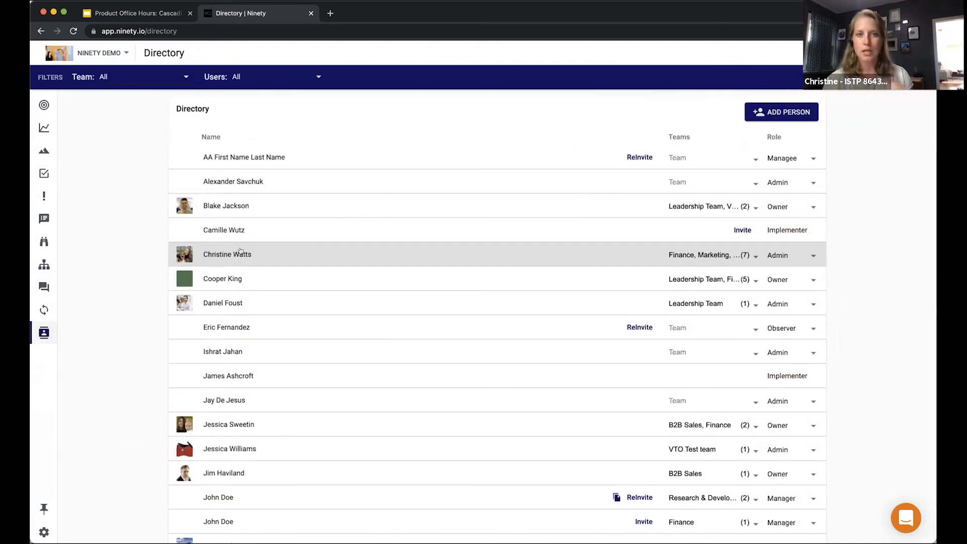
{"action": "left_click", "coordinate": [789, 181]}
{"action": "scroll", "coordinate": [792, 217], "scroll_direction": "down", "scroll_amount": 1}
{"action": "left_click", "coordinate": [790, 224]}
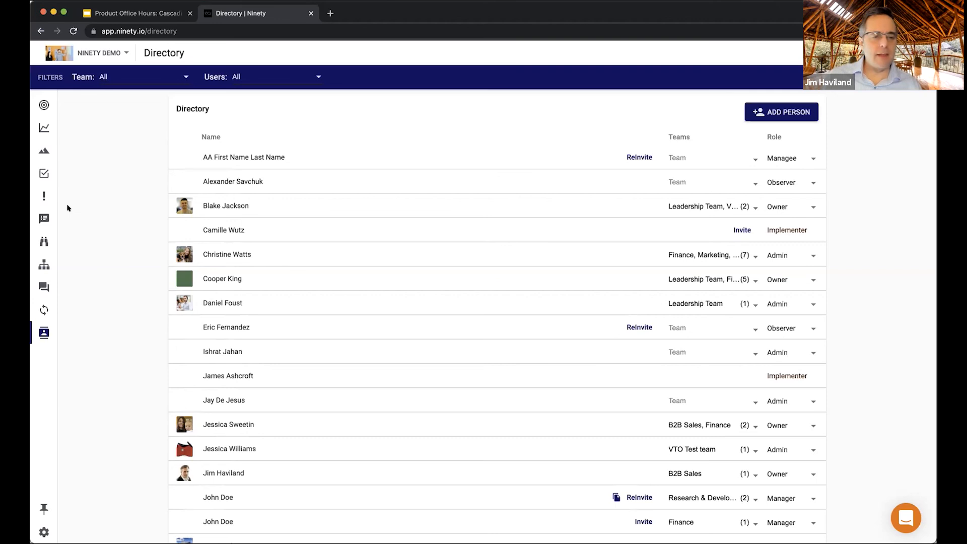
Open Meetings and filter the Level 10 Meeting page to the Marketing team
{"action": "left_click", "coordinate": [50, 219]}
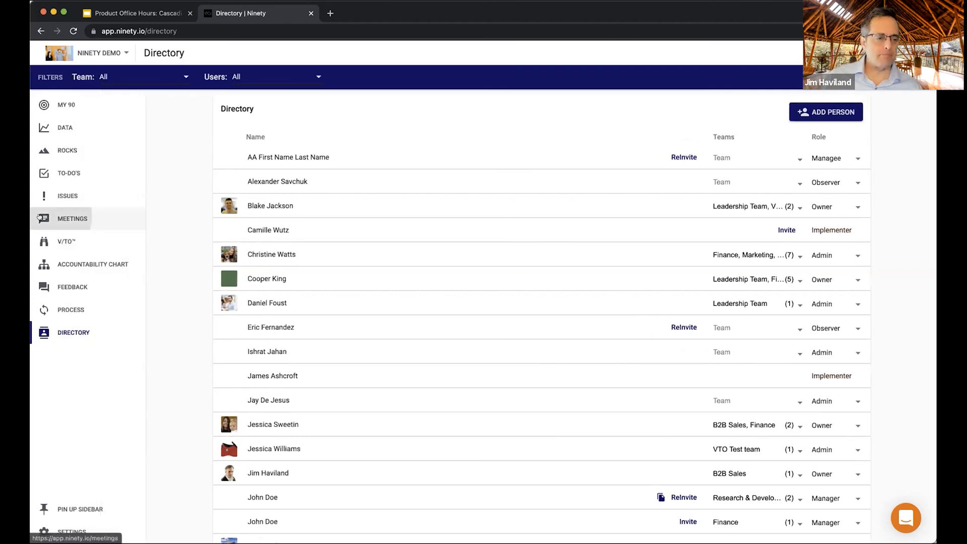
{"action": "left_click", "coordinate": [151, 76]}
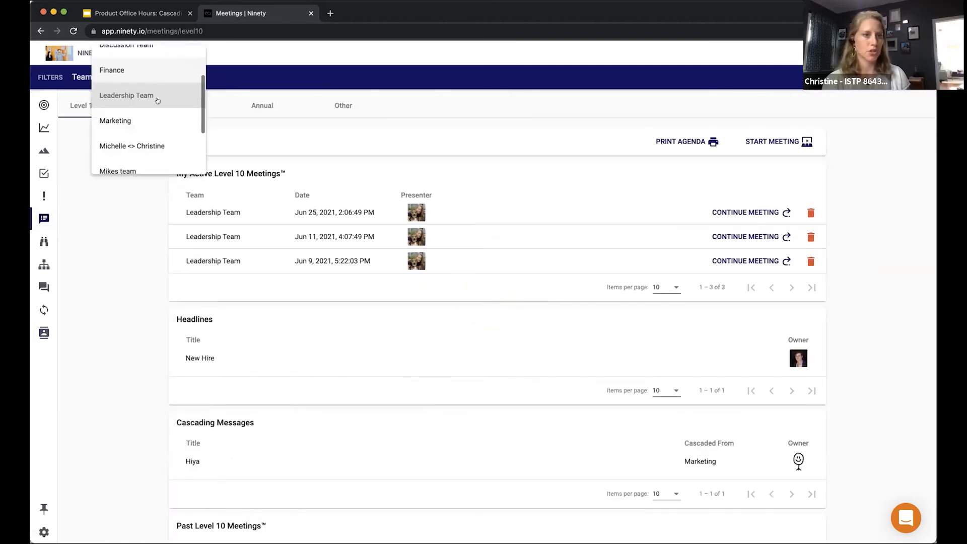
{"action": "scroll", "coordinate": [121, 119], "scroll_direction": "down", "scroll_amount": 2}
{"action": "scroll", "coordinate": [123, 111], "scroll_direction": "up", "scroll_amount": 1}
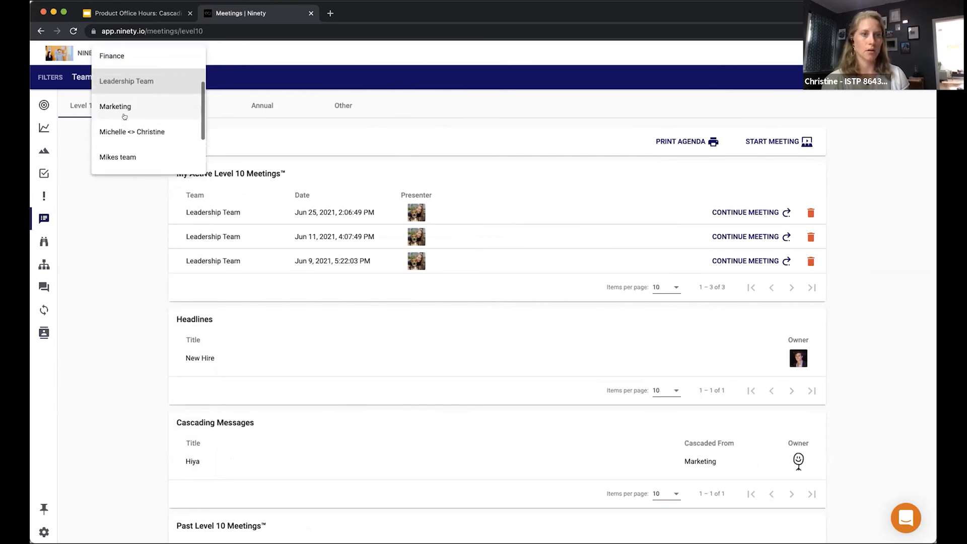
{"action": "left_click", "coordinate": [132, 106]}
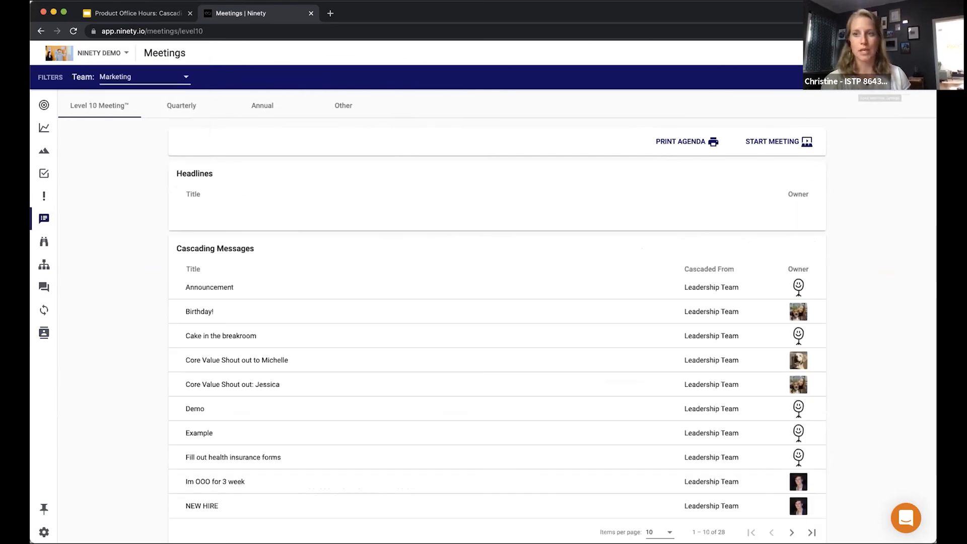
Open the Marketing team's Level 10 Meeting agenda settings, examine the section names and durations, and cancel without saving
{"action": "left_click", "coordinate": [842, 101]}
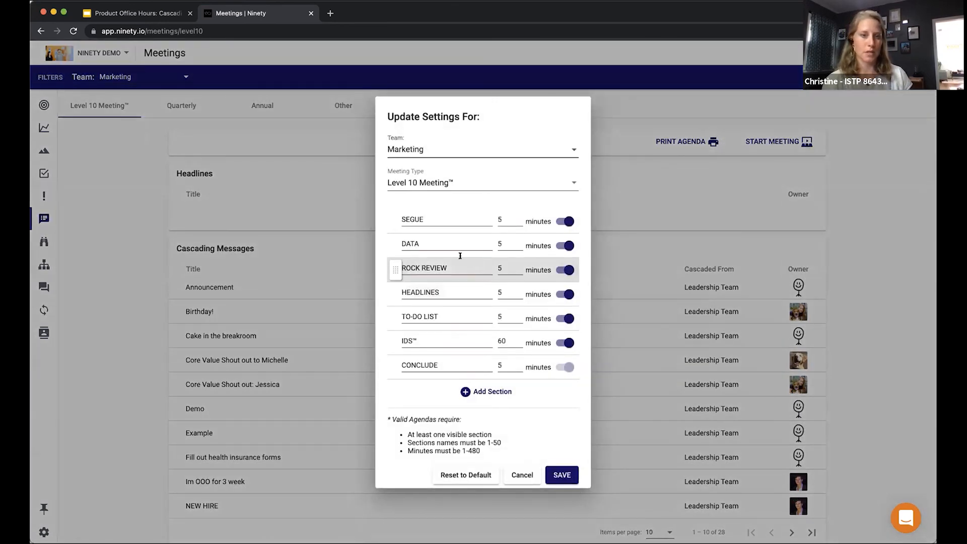
{"action": "left_click_drag", "start_coordinate": [439, 242], "coordinate": [394, 242]}
{"action": "left_click_drag", "start_coordinate": [439, 266], "coordinate": [397, 264]}
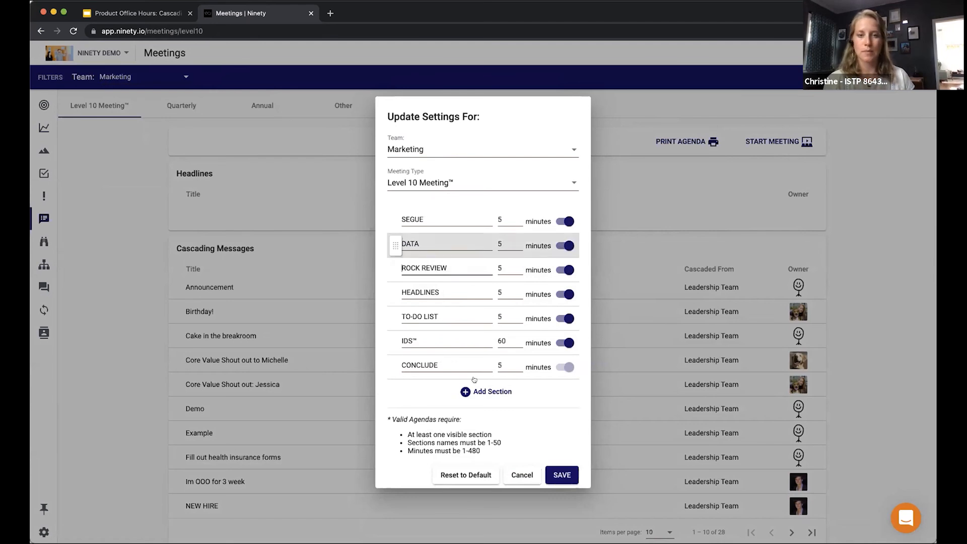
{"action": "left_click", "coordinate": [514, 472]}
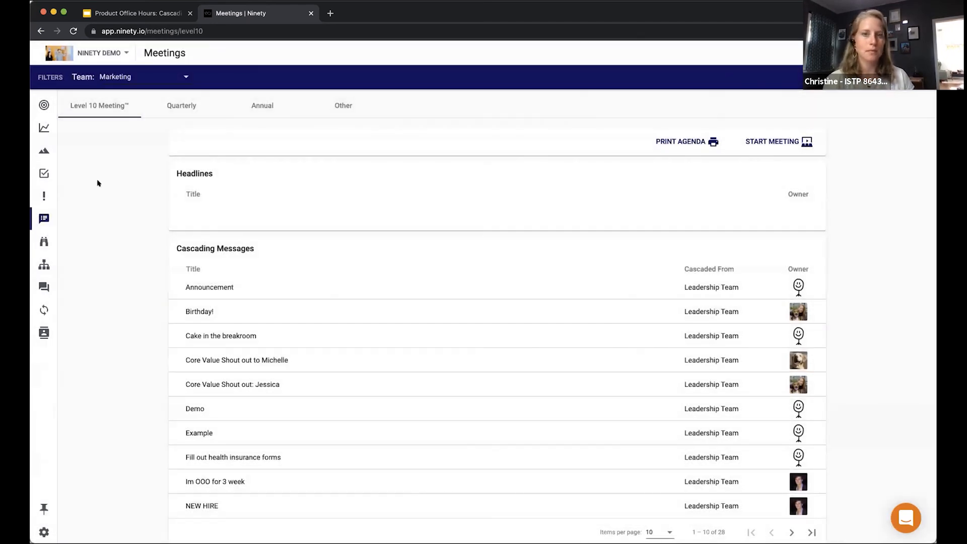
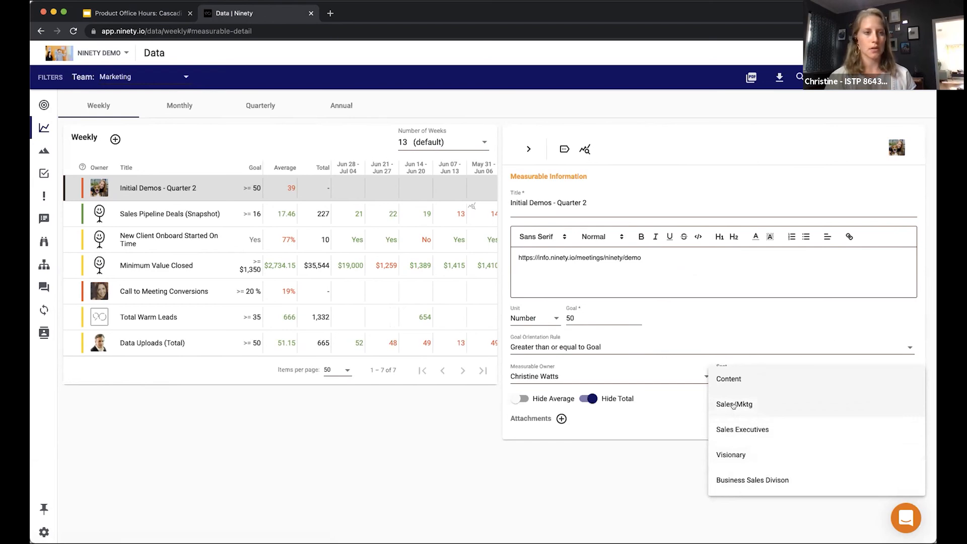
Set the "Initial Demos - Quarter 2" measurable's seat to Sales/Mktg, and reassign its ownership to the first person in the Business Sales Divison seat
{"action": "left_click", "coordinate": [734, 405]}
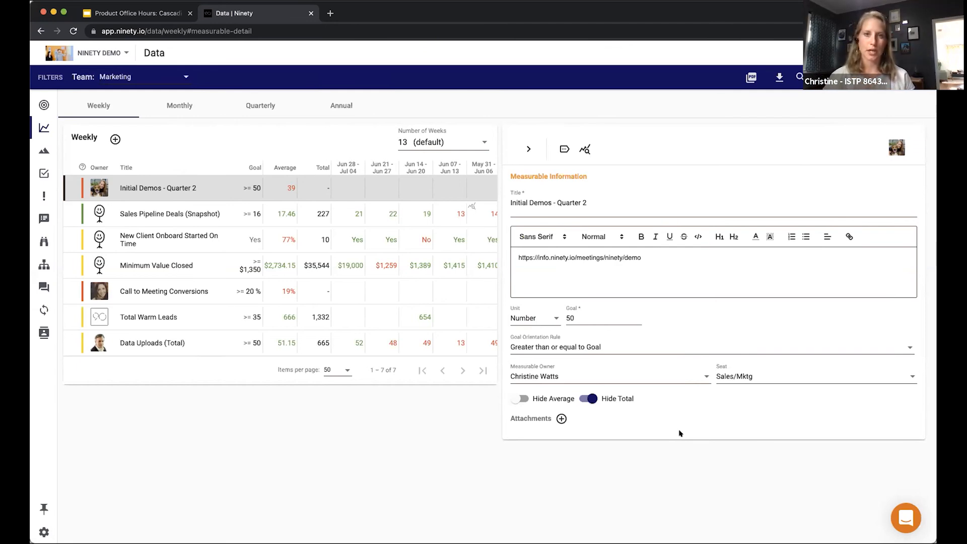
{"action": "left_click", "coordinate": [892, 146]}
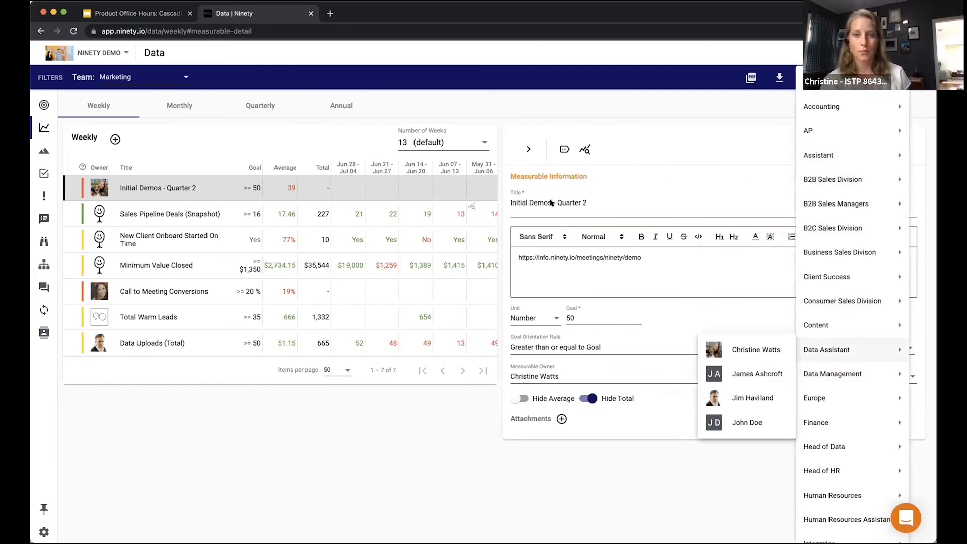
{"action": "mouse_move", "coordinate": [870, 294]}
{"action": "mouse_move", "coordinate": [862, 247]}
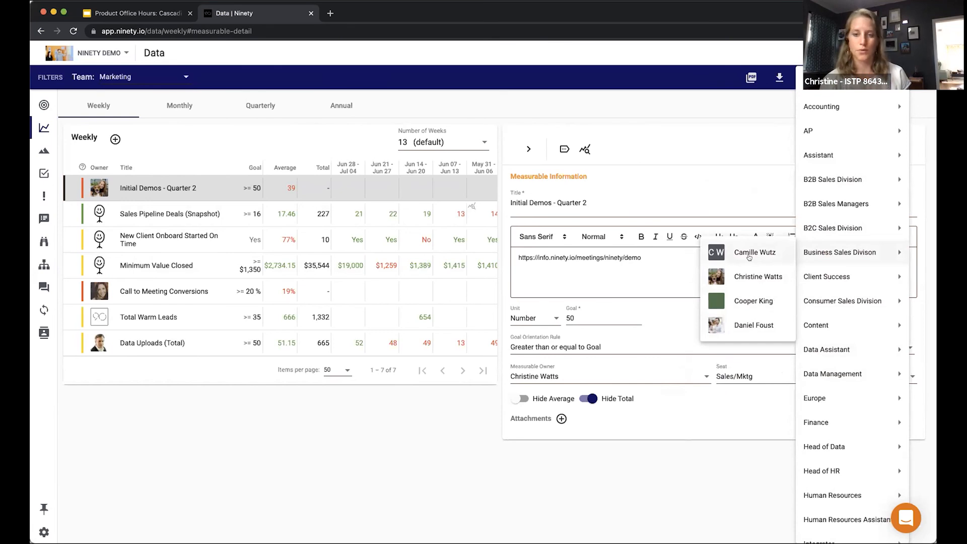
{"action": "left_click", "coordinate": [749, 257]}
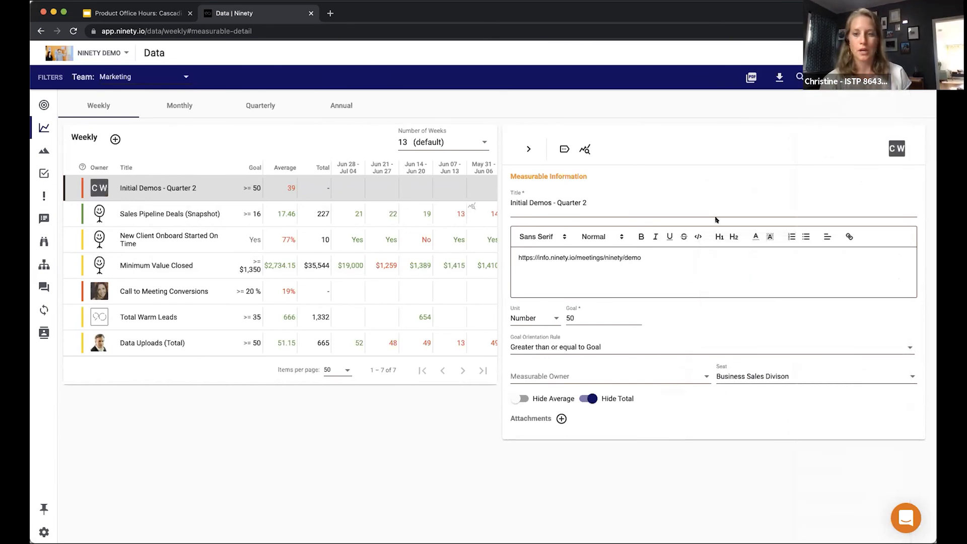
{"action": "left_click", "coordinate": [528, 149]}
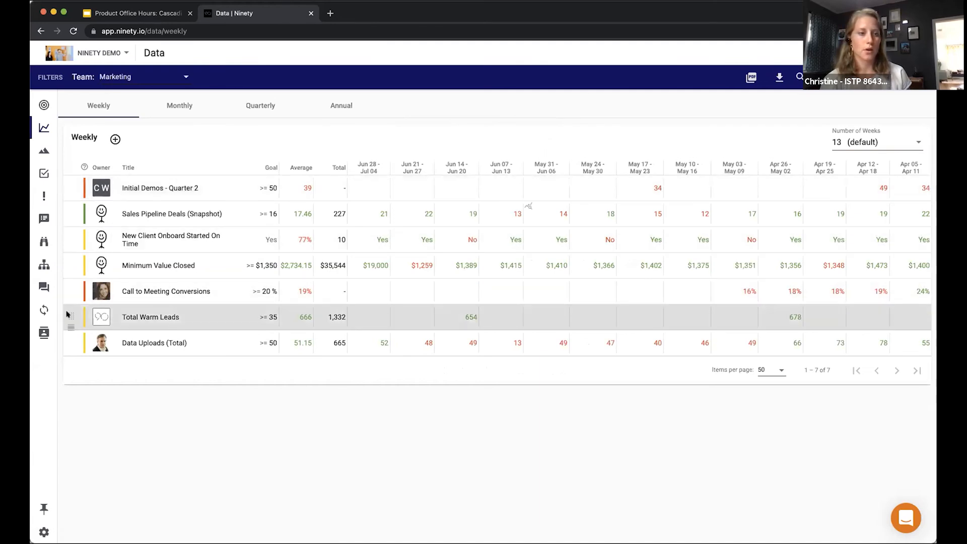
Open the Process page and expand the HR process to show its steps
{"action": "mouse_move", "coordinate": [52, 310]}
{"action": "left_click", "coordinate": [93, 305]}
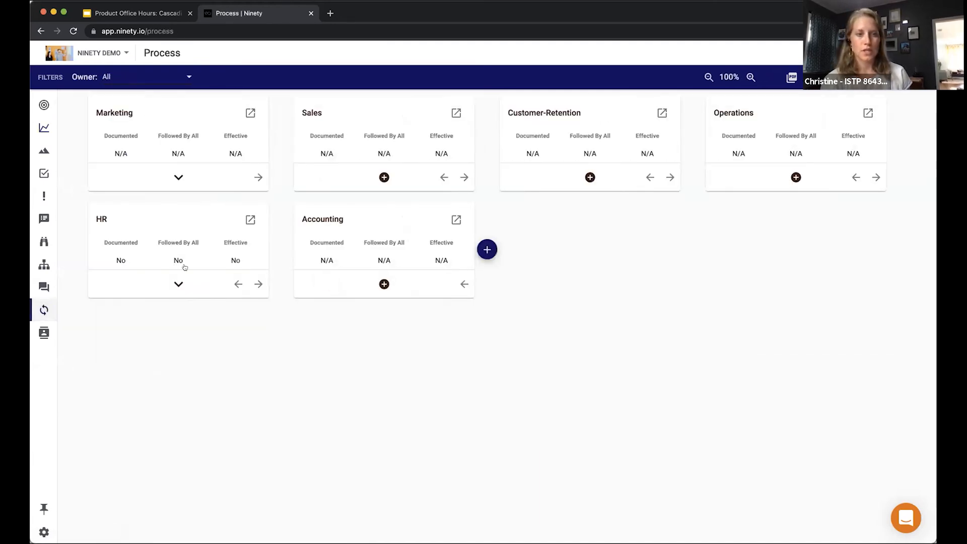
{"action": "left_click", "coordinate": [179, 283]}
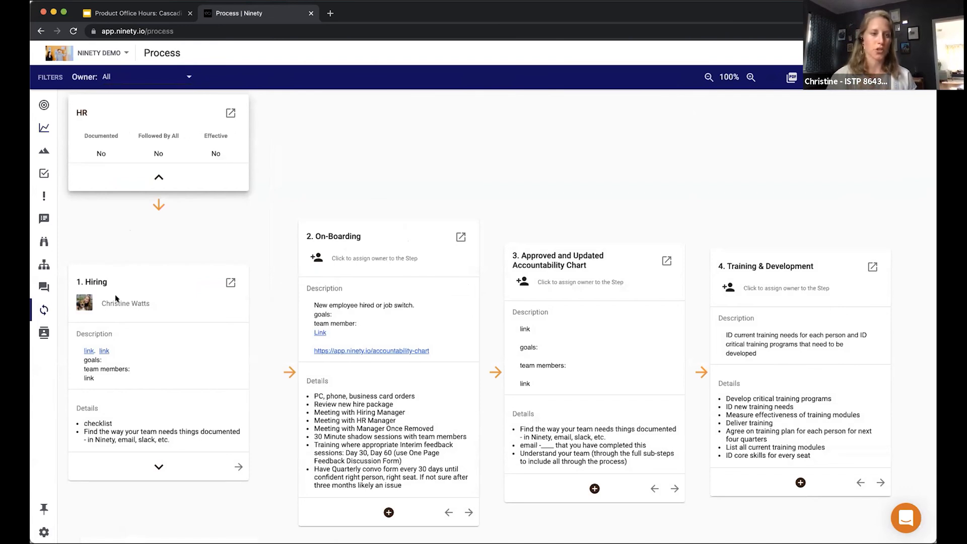
Assign the HR process's Hiring step to the first person in the Head of HR seat
{"action": "left_click", "coordinate": [85, 303]}
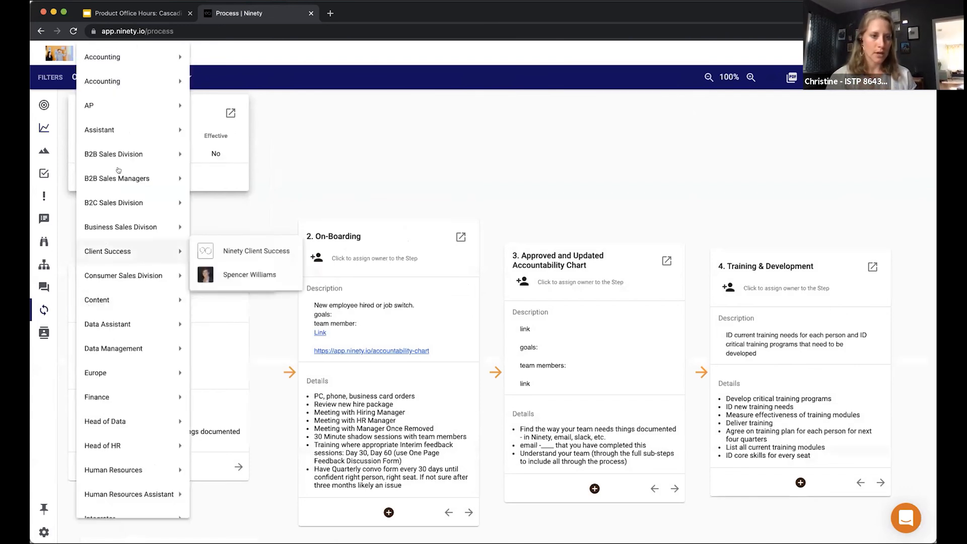
{"action": "mouse_move", "coordinate": [117, 301]}
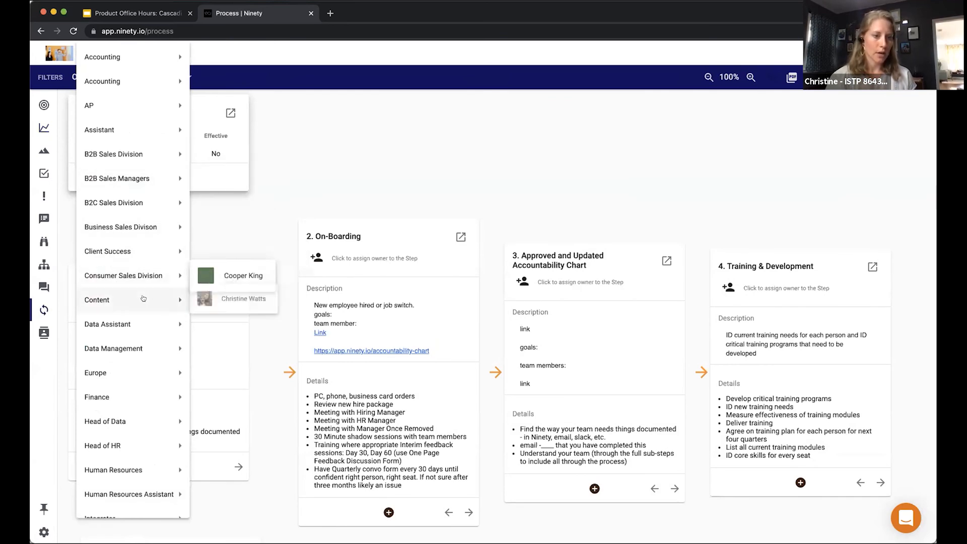
{"action": "scroll", "coordinate": [141, 312], "scroll_direction": "down", "scroll_amount": 3}
{"action": "mouse_move", "coordinate": [136, 358]}
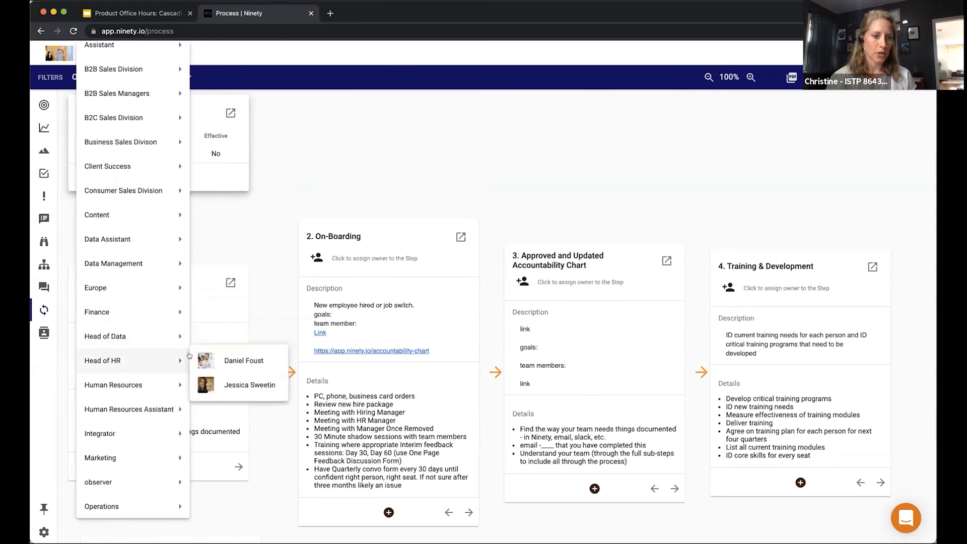
{"action": "left_click", "coordinate": [226, 354]}
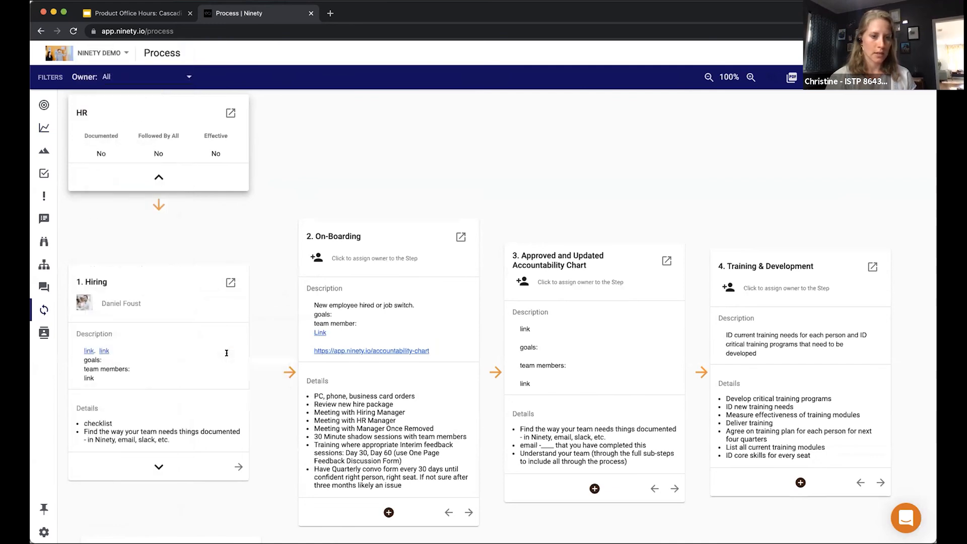
Examine the people listed under the Head of HR seat as possible Hiring step owners, and close the list
{"action": "left_click", "coordinate": [95, 306]}
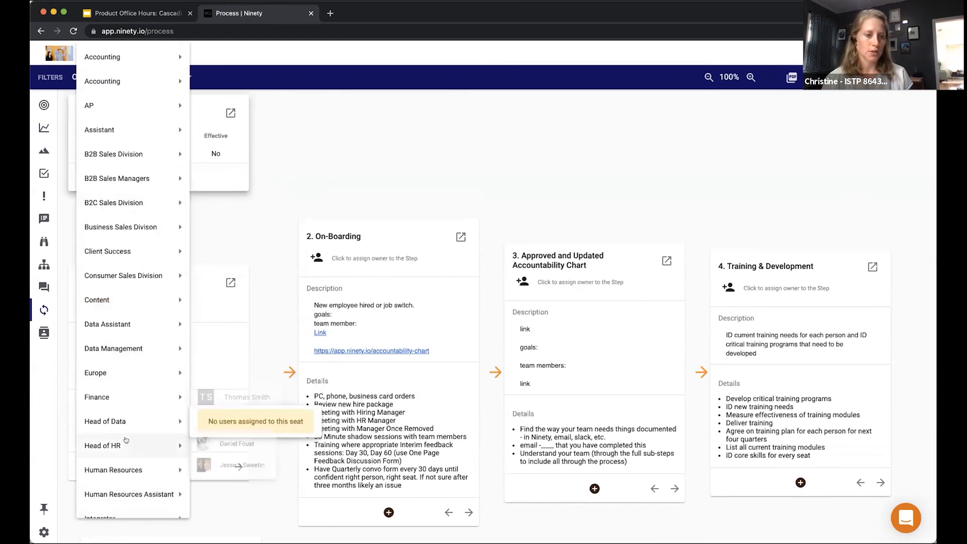
{"action": "mouse_move", "coordinate": [126, 441]}
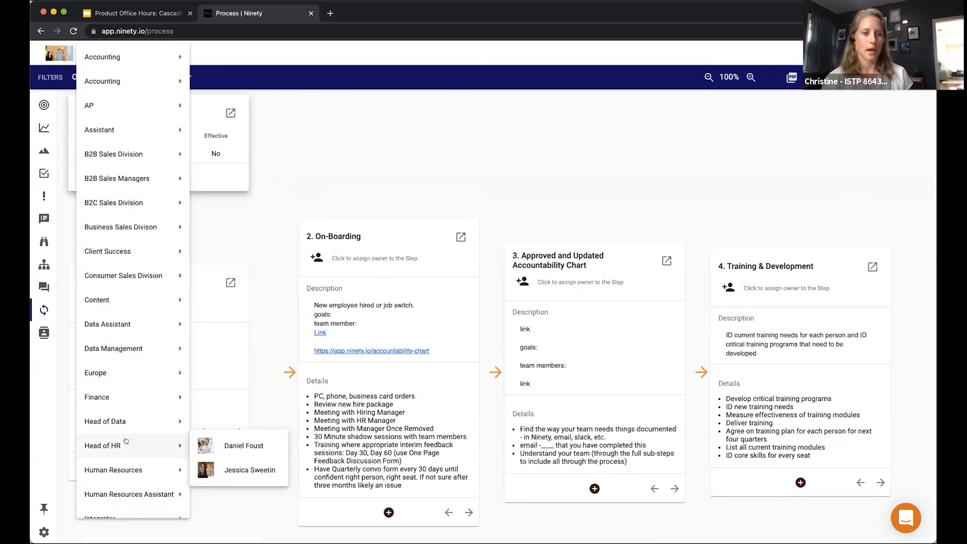
{"action": "left_click", "coordinate": [277, 230]}
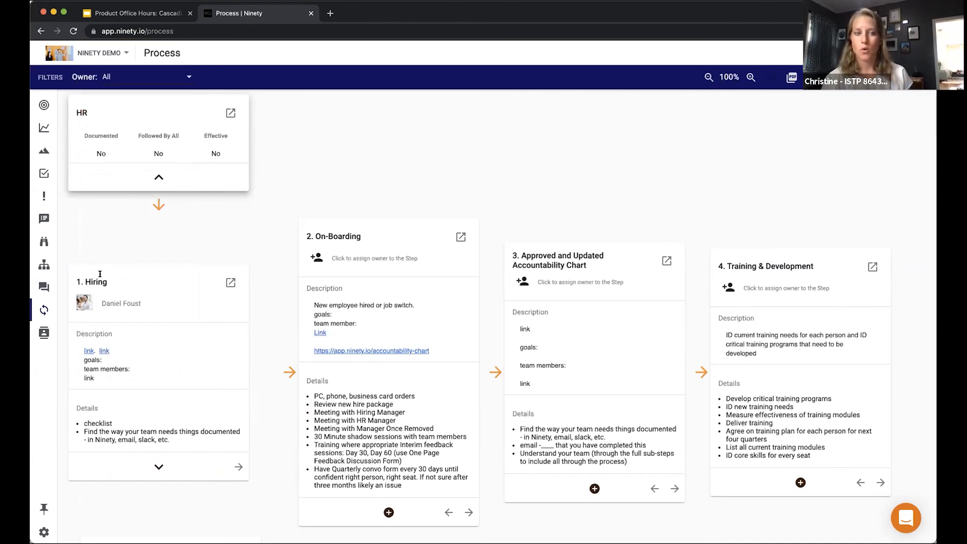
Examine the Hiring step's details, including its description, detail items, measurables and attachments, and close them
{"action": "mouse_move", "coordinate": [47, 265]}
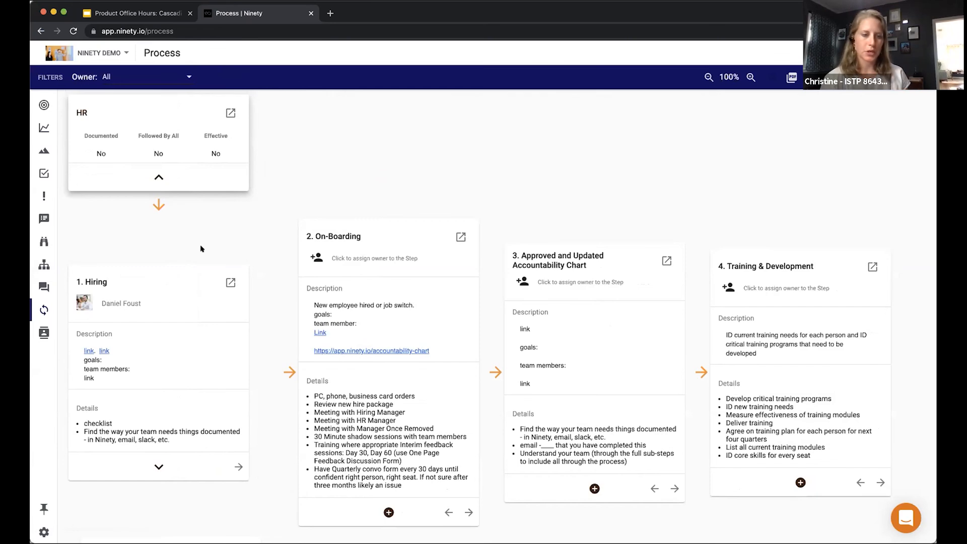
{"action": "left_click", "coordinate": [231, 282]}
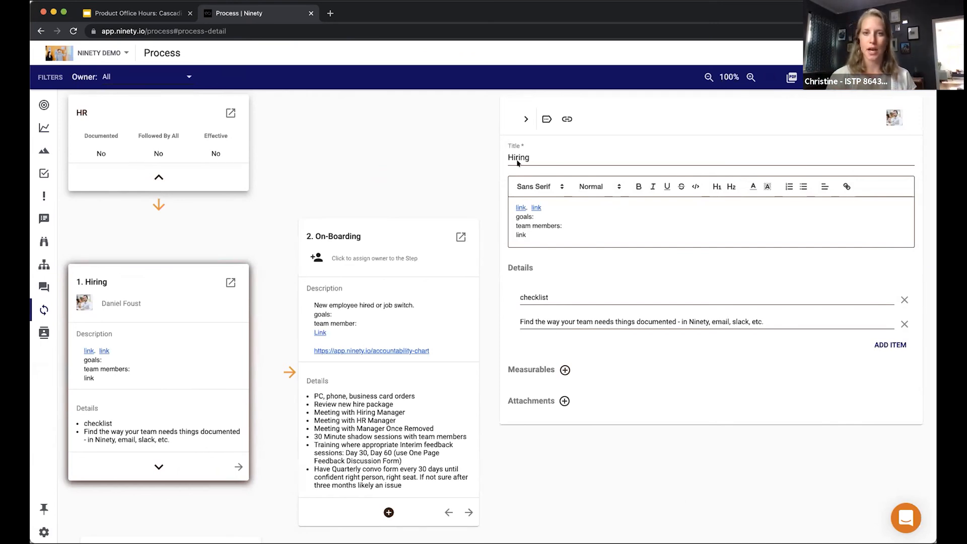
{"action": "left_click", "coordinate": [526, 119]}
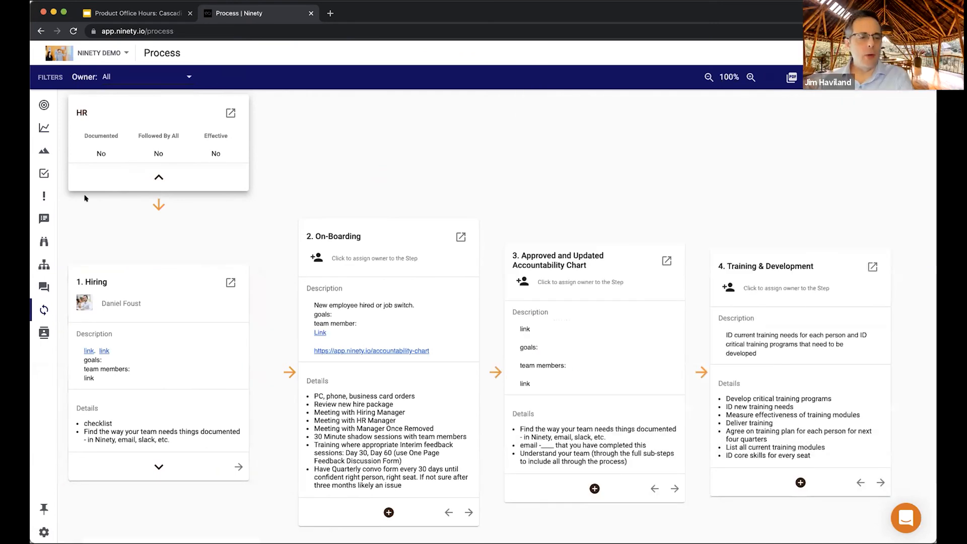
{"action": "mouse_move", "coordinate": [48, 219]}
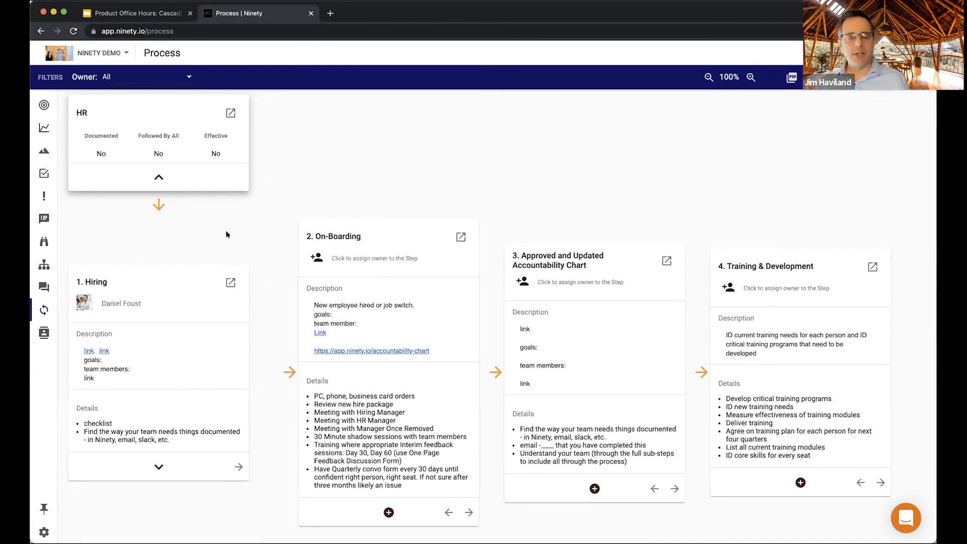
{"action": "left_click", "coordinate": [229, 284]}
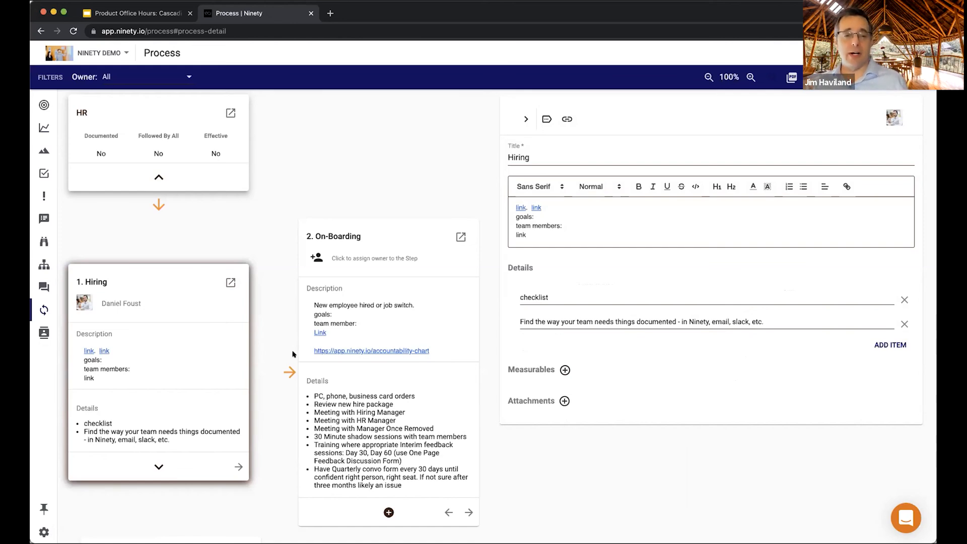
{"action": "left_click", "coordinate": [526, 119]}
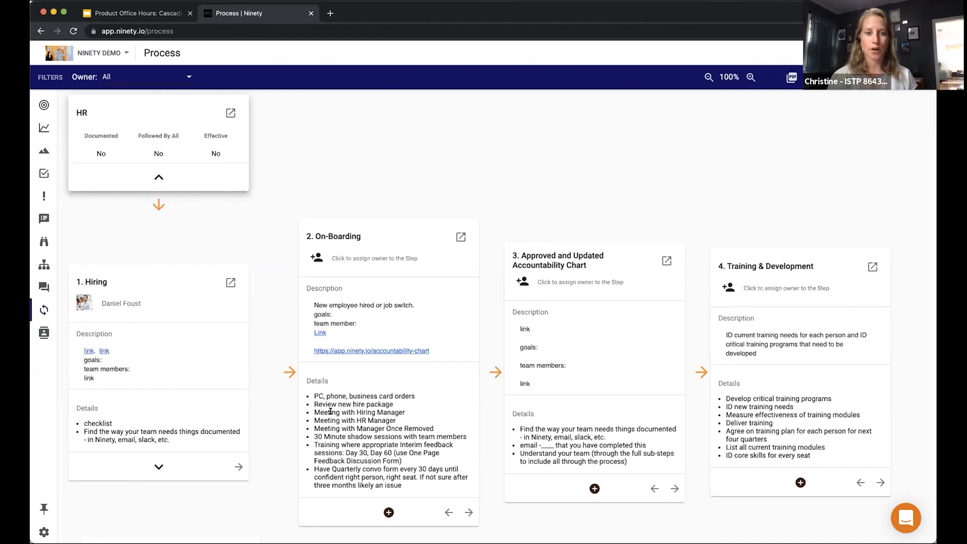
Try creating a To-Do from the HR process's On-Boarding step, change it to a Rock, and close the draft and step details
{"action": "left_click", "coordinate": [461, 237]}
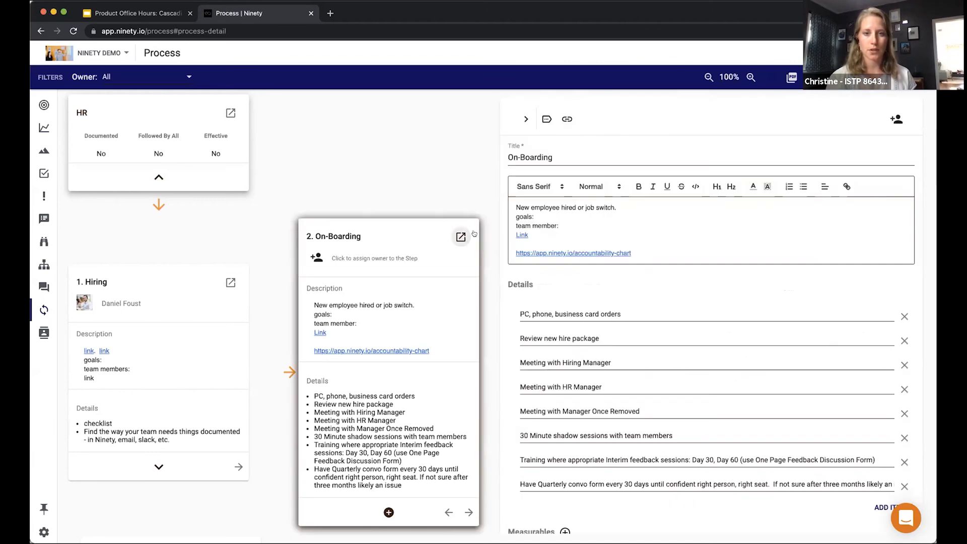
{"action": "left_click", "coordinate": [547, 119]}
{"action": "left_click", "coordinate": [565, 174]}
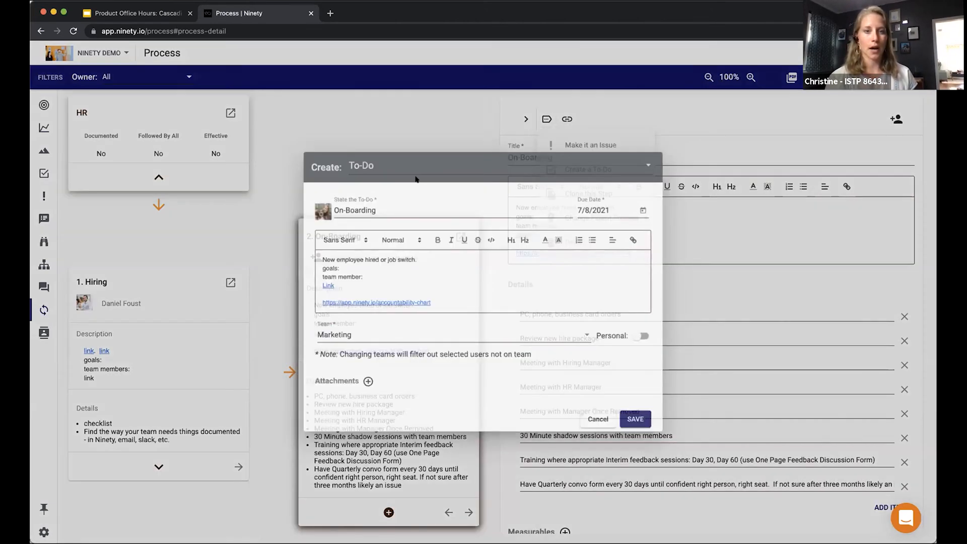
{"action": "left_click", "coordinate": [404, 156]}
{"action": "left_click", "coordinate": [401, 175]}
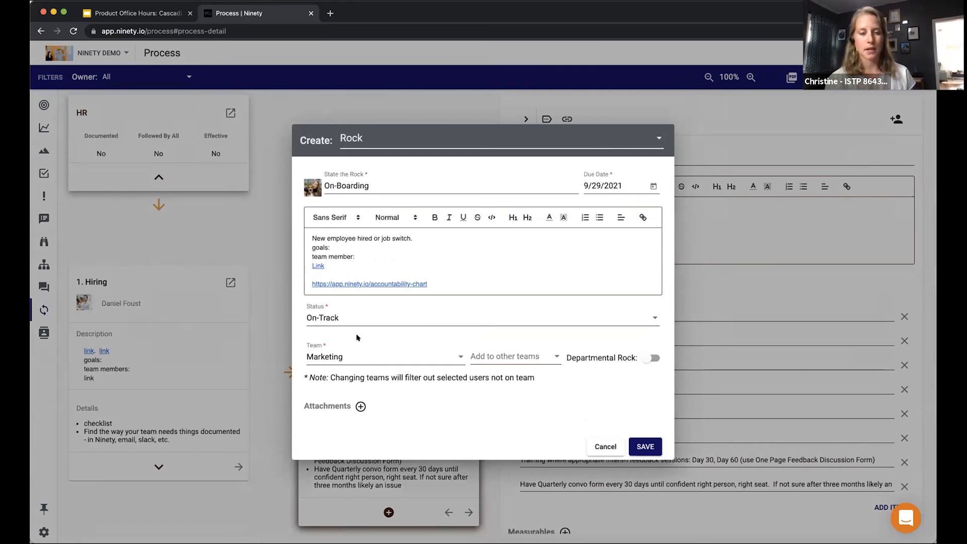
{"action": "left_click", "coordinate": [637, 467]}
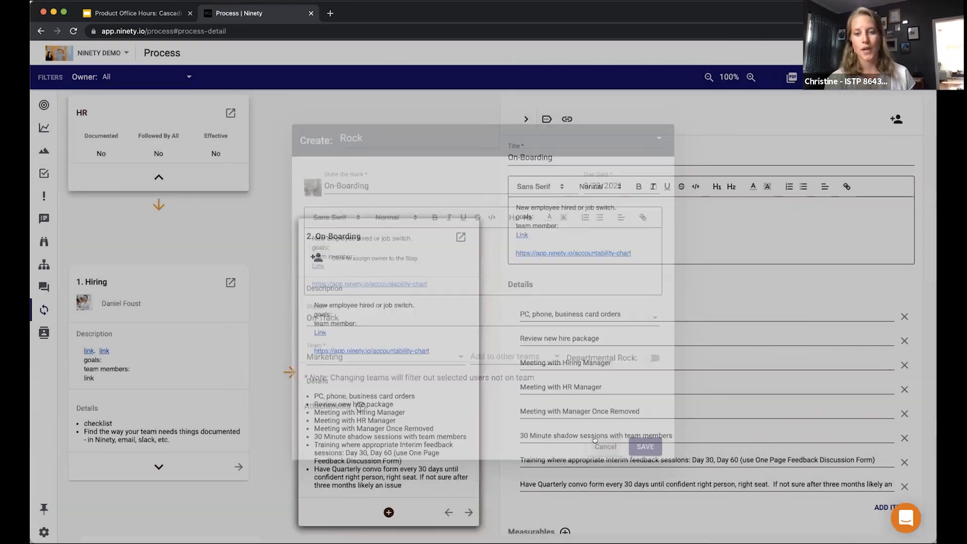
{"action": "left_click", "coordinate": [526, 119]}
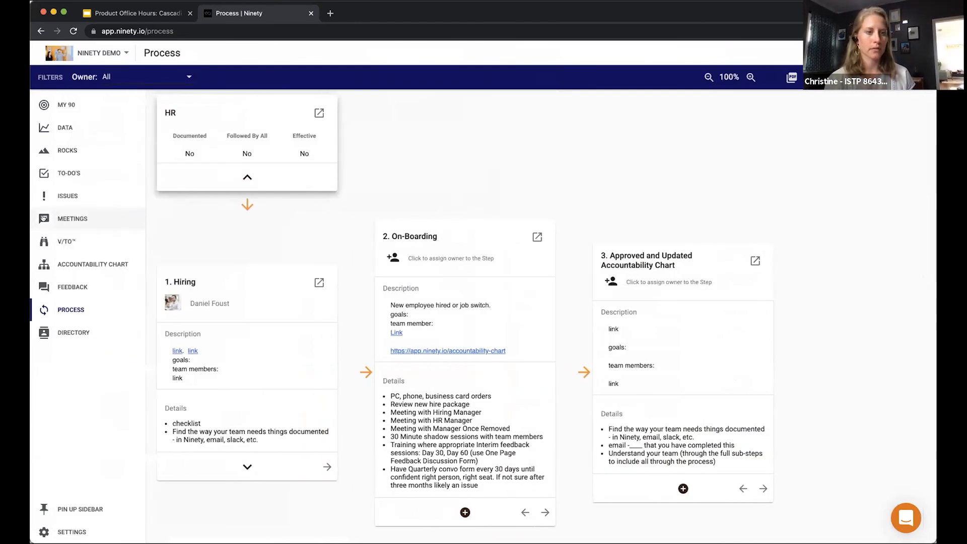
Open the Marketing team's Level 10 Meeting agenda settings and add a custom section titled "name"
{"action": "left_click", "coordinate": [66, 218]}
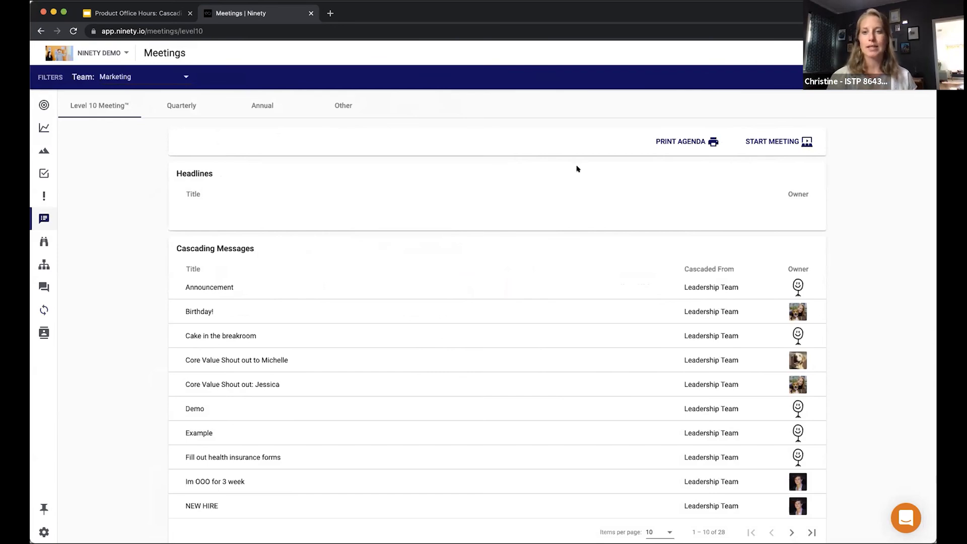
{"action": "left_click", "coordinate": [879, 85]}
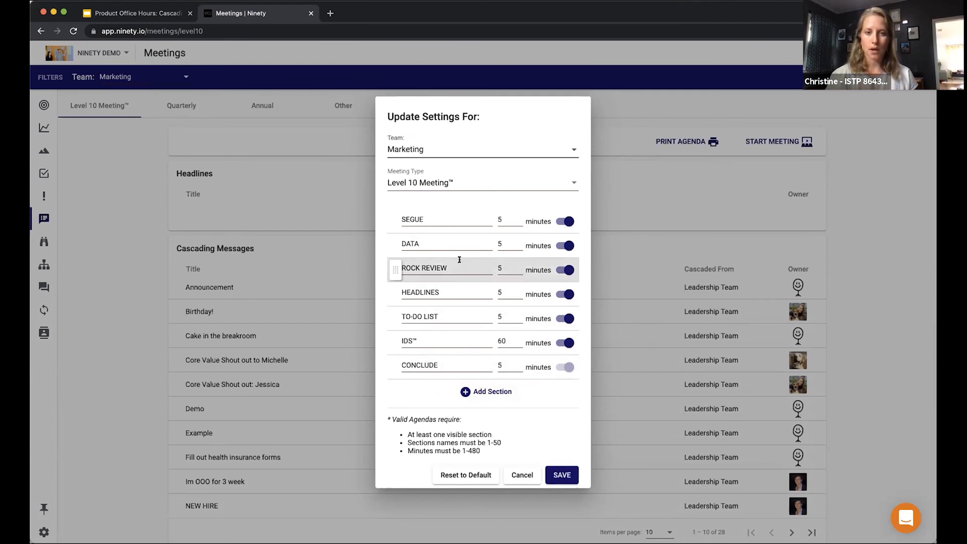
{"action": "left_click", "coordinate": [466, 392]}
{"action": "left_click", "coordinate": [463, 375]}
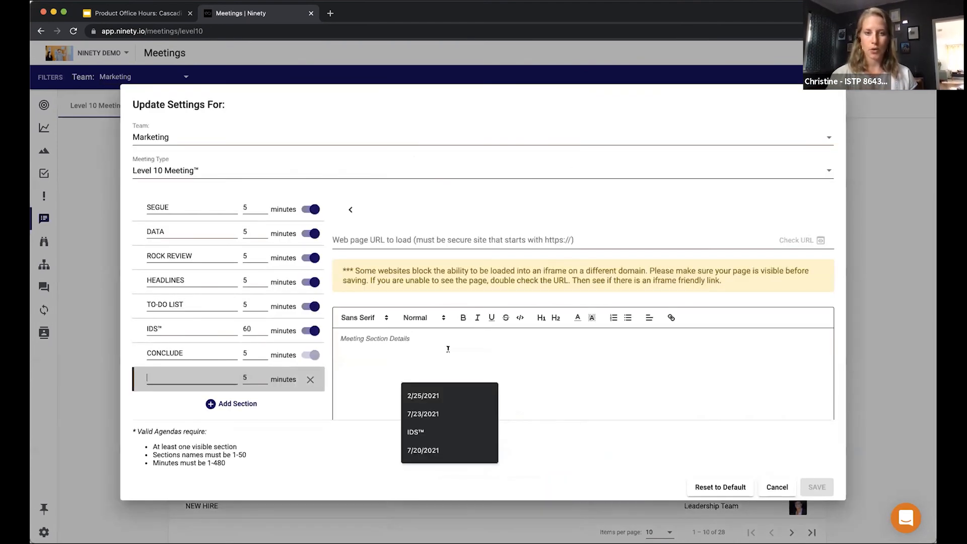
{"action": "type", "text": "name"}
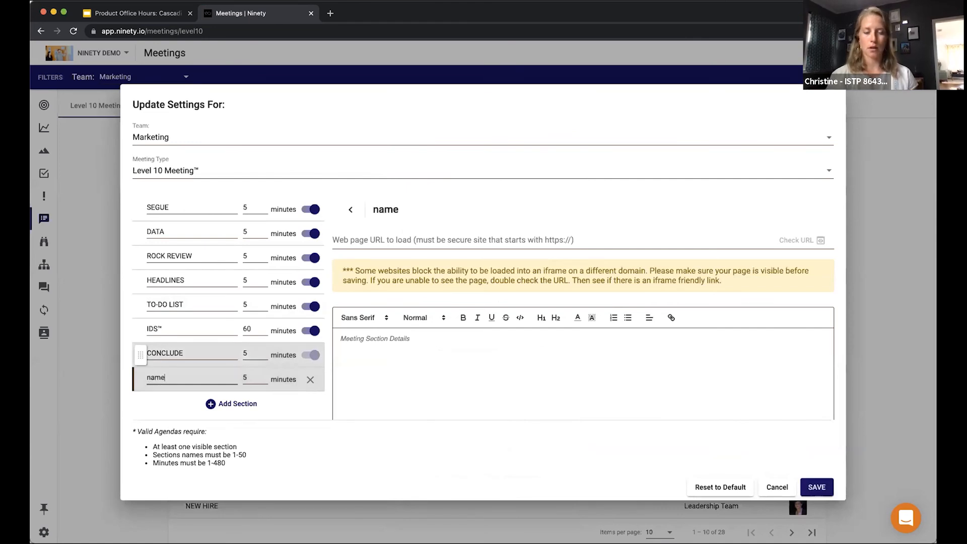
Copy the web address of the Google Slides presentation into the new agenda section's web page URL and check its preview
{"action": "left_click", "coordinate": [429, 236]}
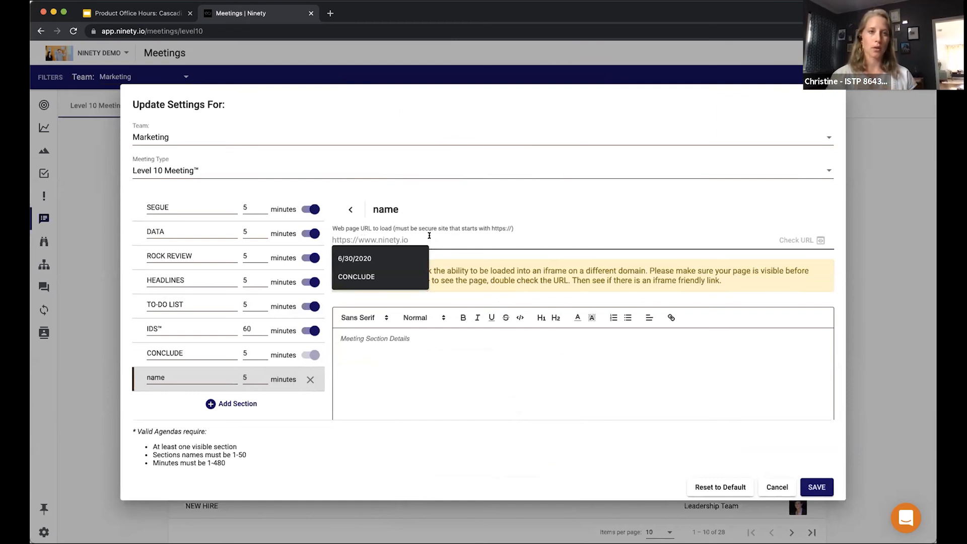
{"action": "left_click", "coordinate": [168, 14]}
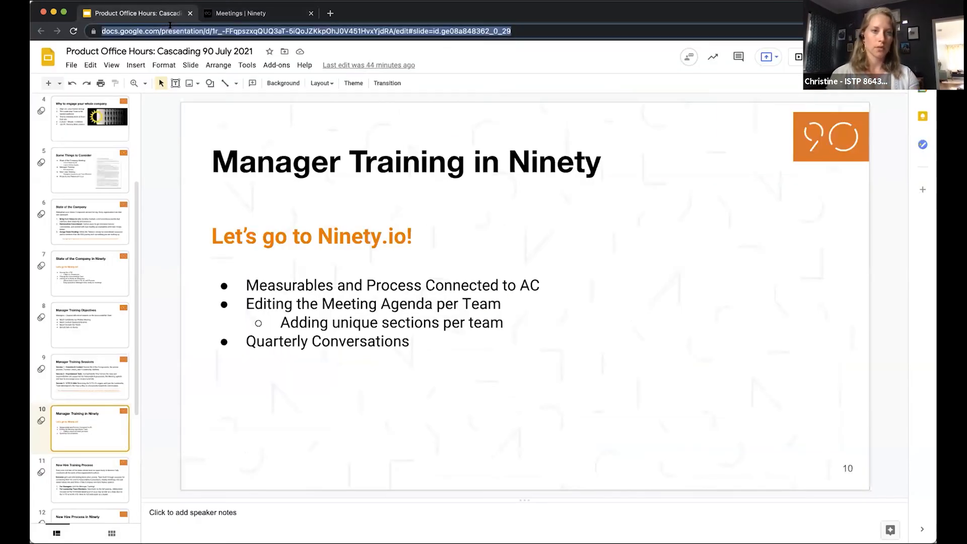
{"action": "key", "text": "super+c"}
{"action": "left_click", "coordinate": [226, 11]}
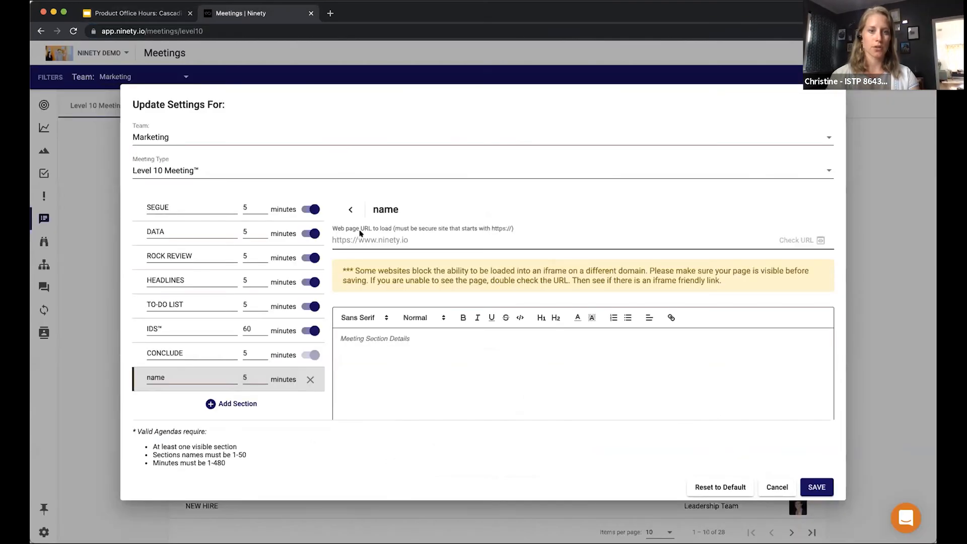
{"action": "key", "text": "super+v"}
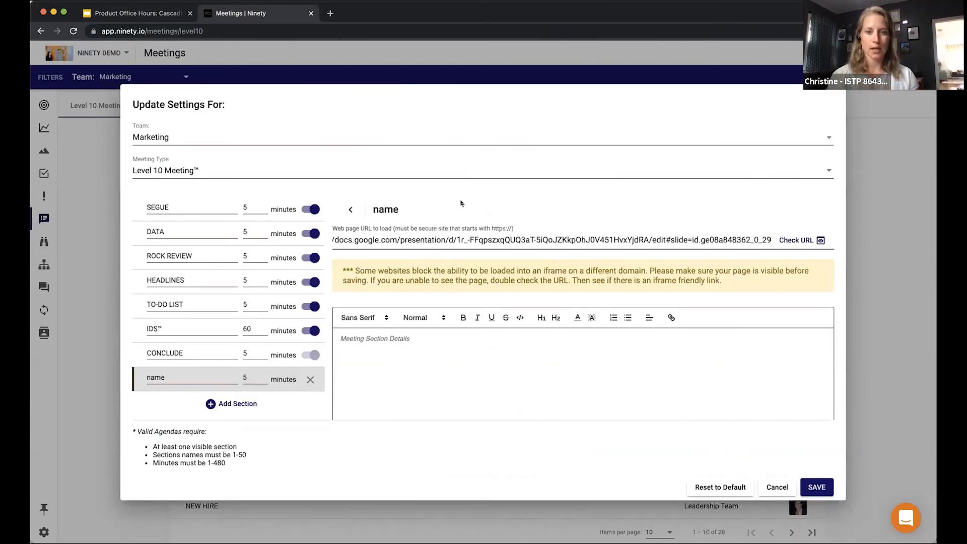
{"action": "left_click", "coordinate": [790, 241]}
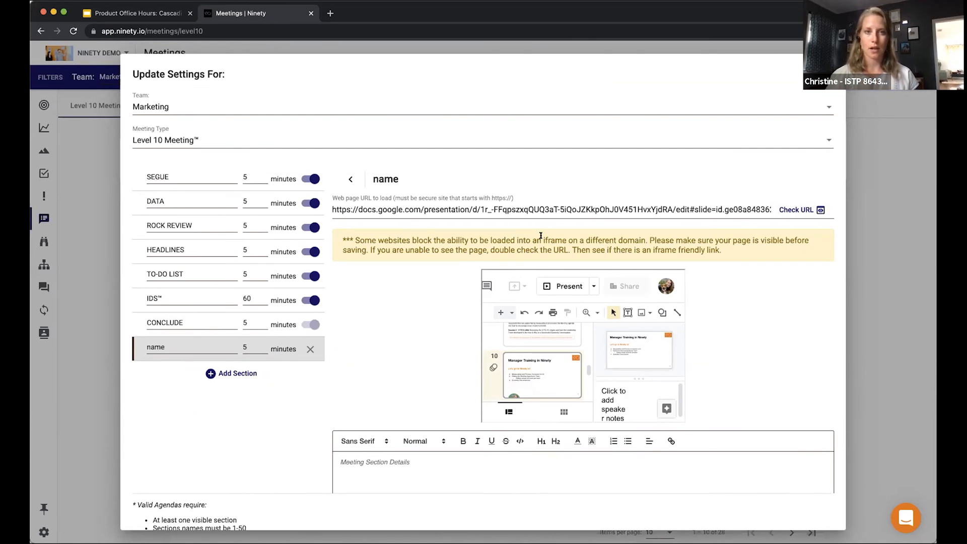
{"action": "mouse_move", "coordinate": [544, 240]}
{"action": "left_mouse_down"}
{"action": "mouse_move", "coordinate": [576, 242]}
{"action": "mouse_move", "coordinate": [541, 235]}
{"action": "left_mouse_up"}
{"action": "left_click", "coordinate": [569, 242]}
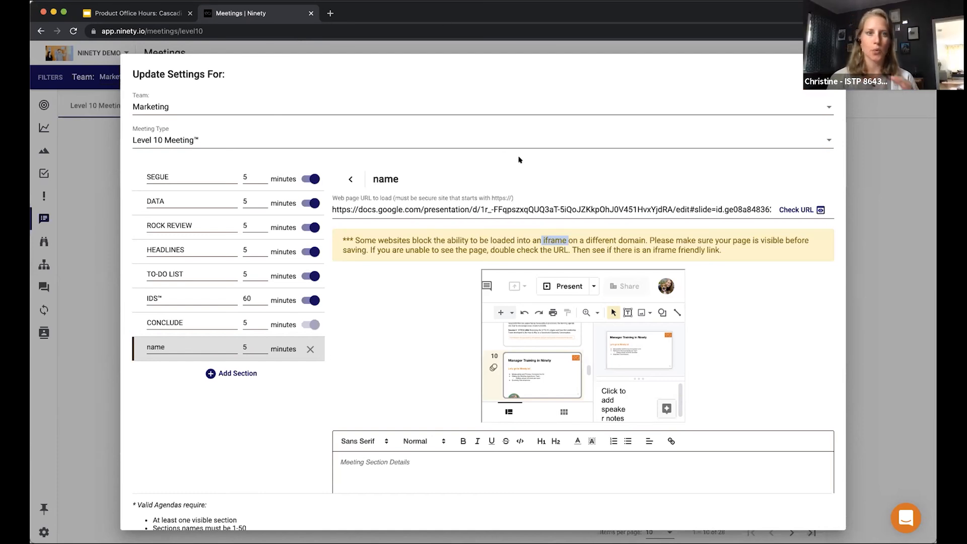
Enter "What" as the new section's meeting details and clear its web page URL
{"action": "scroll", "coordinate": [389, 356], "scroll_direction": "down", "scroll_amount": 3}
{"action": "left_click", "coordinate": [384, 368]}
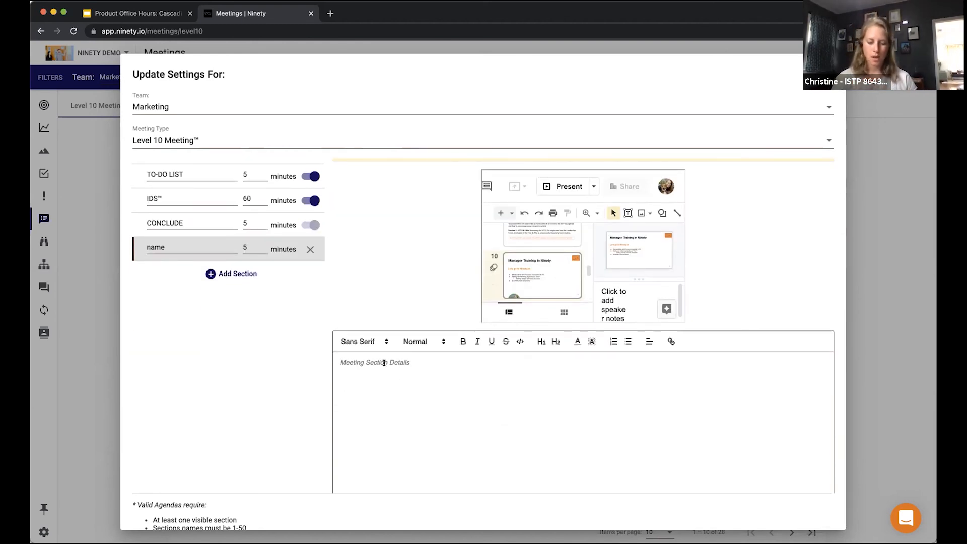
{"action": "type", "text": "What"}
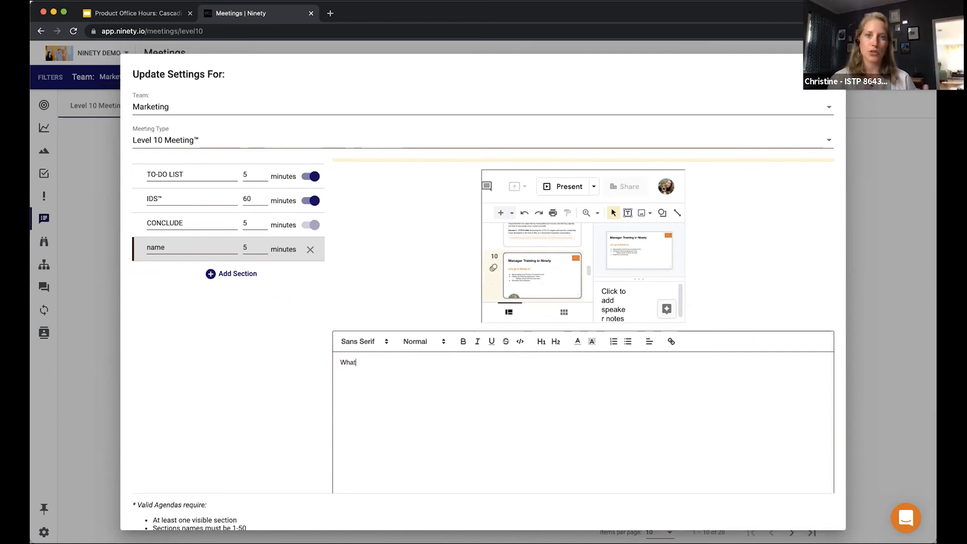
{"action": "scroll", "coordinate": [413, 184], "scroll_direction": "up", "scroll_amount": 3}
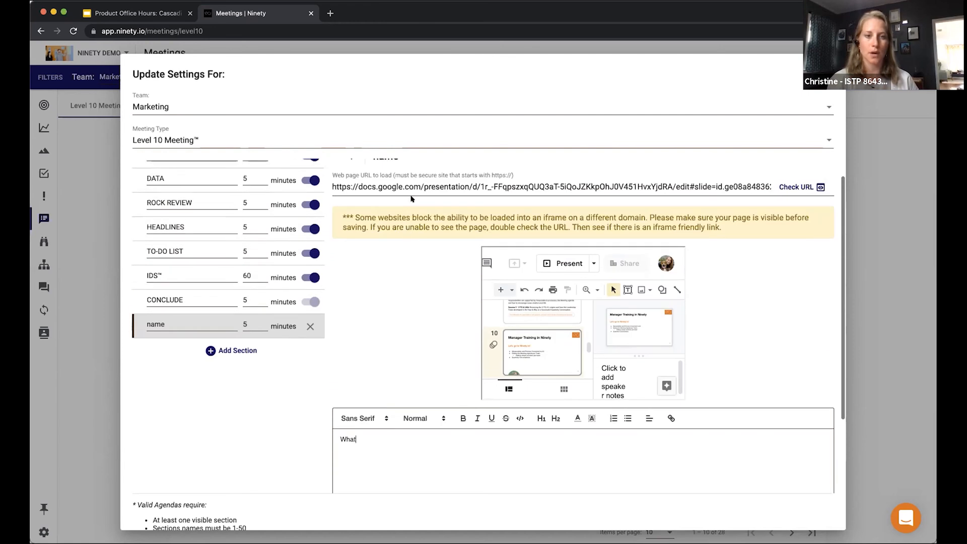
{"action": "triple_click", "coordinate": [413, 186]}
{"action": "key", "text": "BackSpace"}
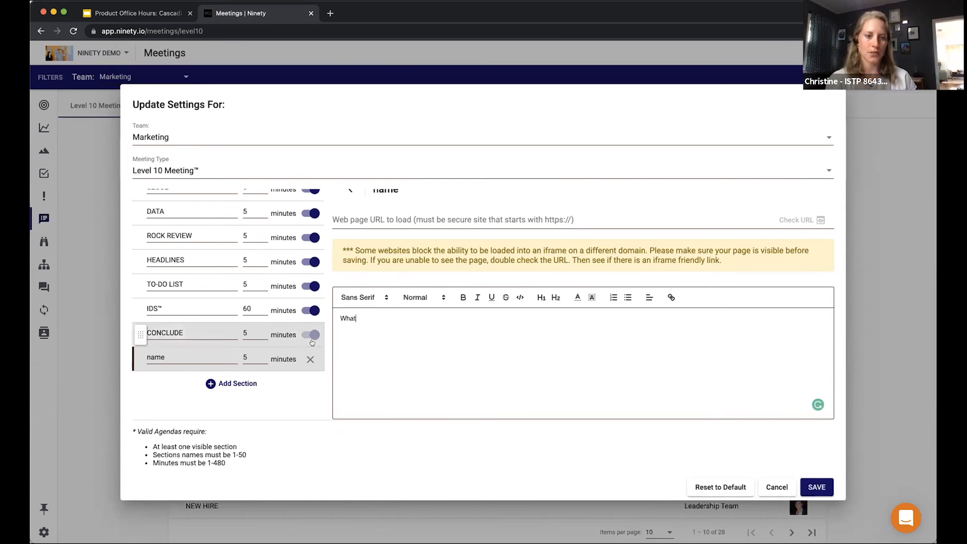
Move the "name" section between Rock Review and Headlines, and discard the agenda changes
{"action": "left_click_drag", "start_coordinate": [141, 359], "coordinate": [146, 253]}
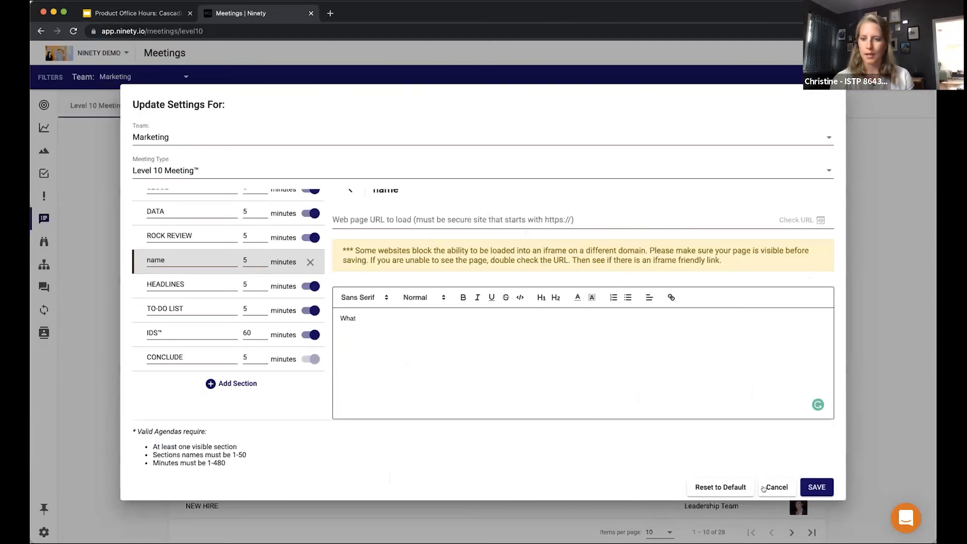
{"action": "left_click", "coordinate": [778, 488]}
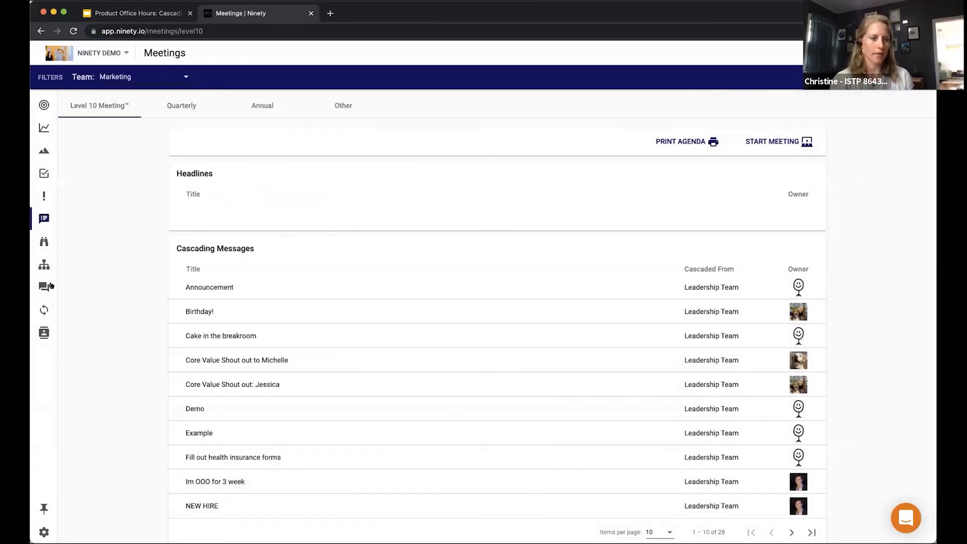
Go to the Feedback page's Quarterly Conversations and start a new quarterly conversation
{"action": "mouse_move", "coordinate": [59, 285]}
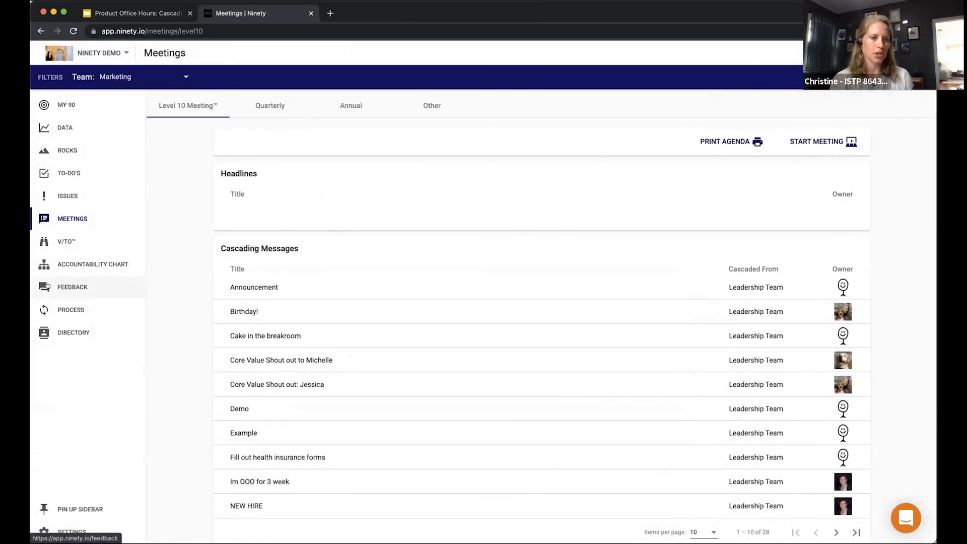
{"action": "left_click", "coordinate": [74, 288]}
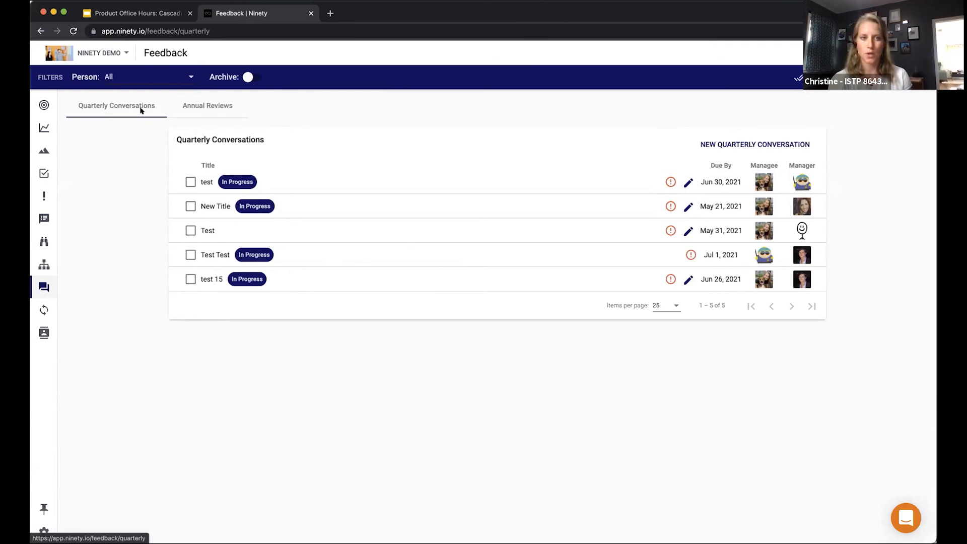
{"action": "left_click", "coordinate": [755, 145]}
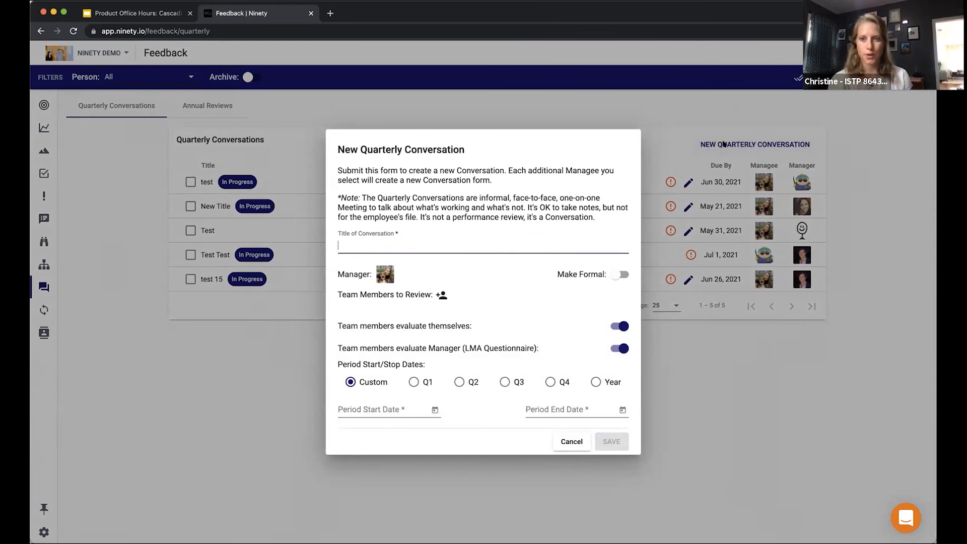
{"action": "left_click", "coordinate": [367, 244]}
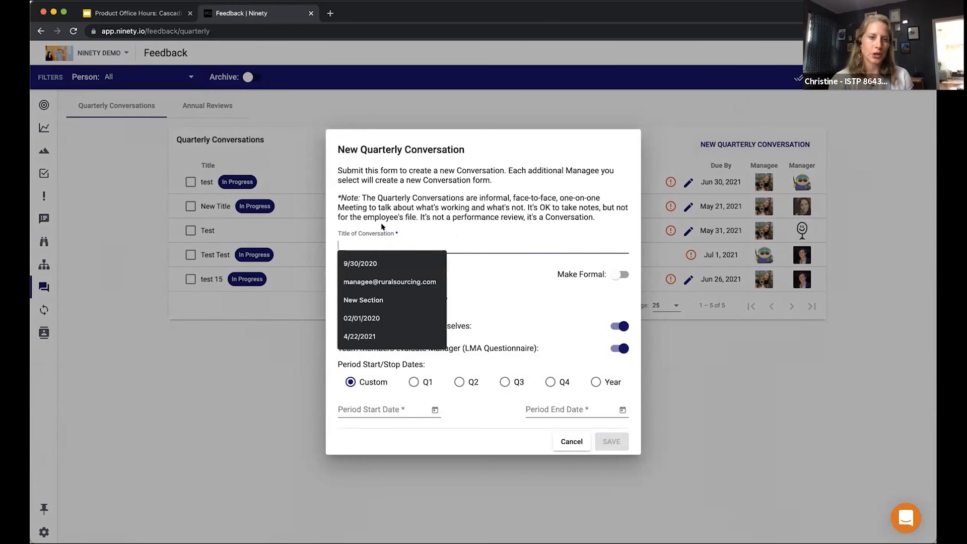
{"action": "left_click", "coordinate": [383, 227]}
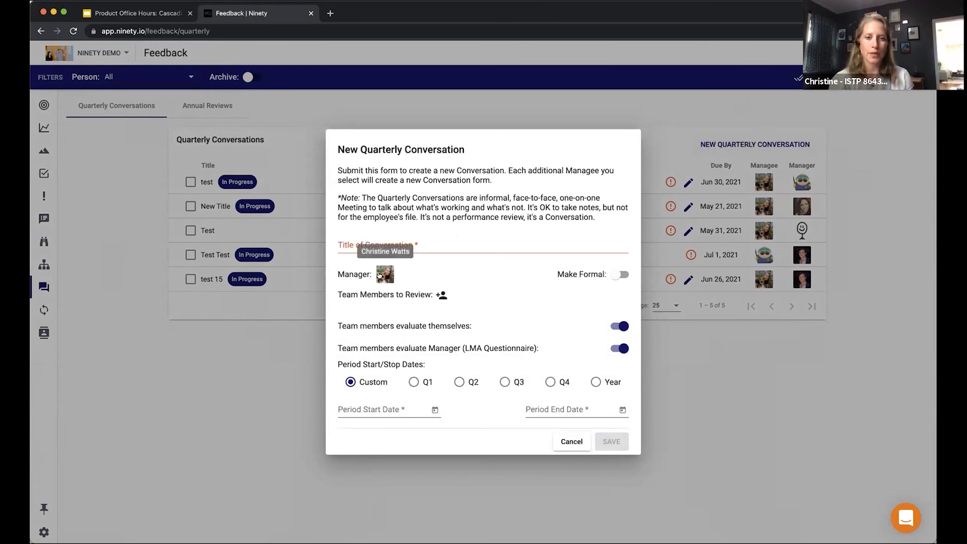
Choose three team members to review in the new quarterly conversation
{"action": "left_click", "coordinate": [441, 295]}
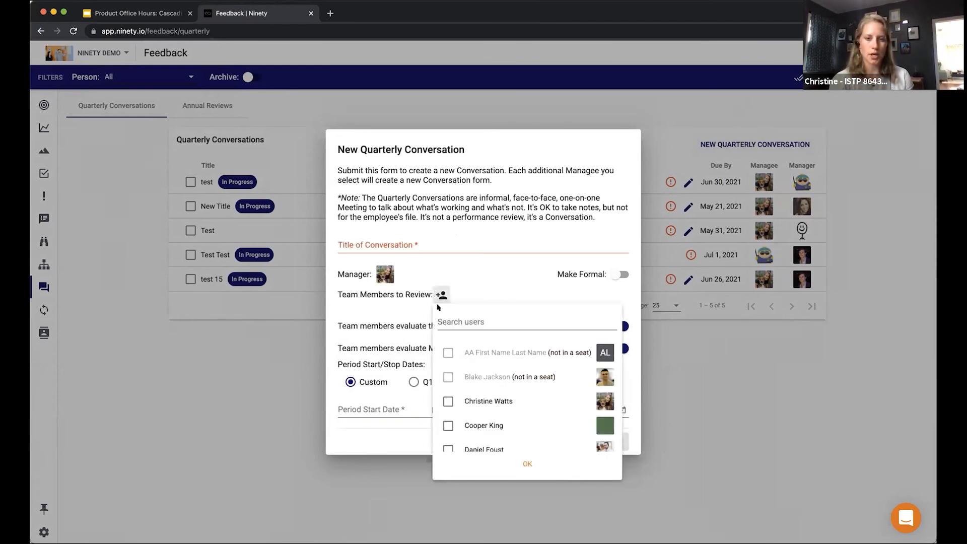
{"action": "scroll", "coordinate": [460, 395], "scroll_direction": "down", "scroll_amount": 2}
{"action": "left_click", "coordinate": [448, 381]}
{"action": "scroll", "coordinate": [448, 388], "scroll_direction": "down", "scroll_amount": 2}
{"action": "left_click", "coordinate": [448, 398]}
{"action": "left_click", "coordinate": [446, 423]}
{"action": "left_click", "coordinate": [461, 266]}
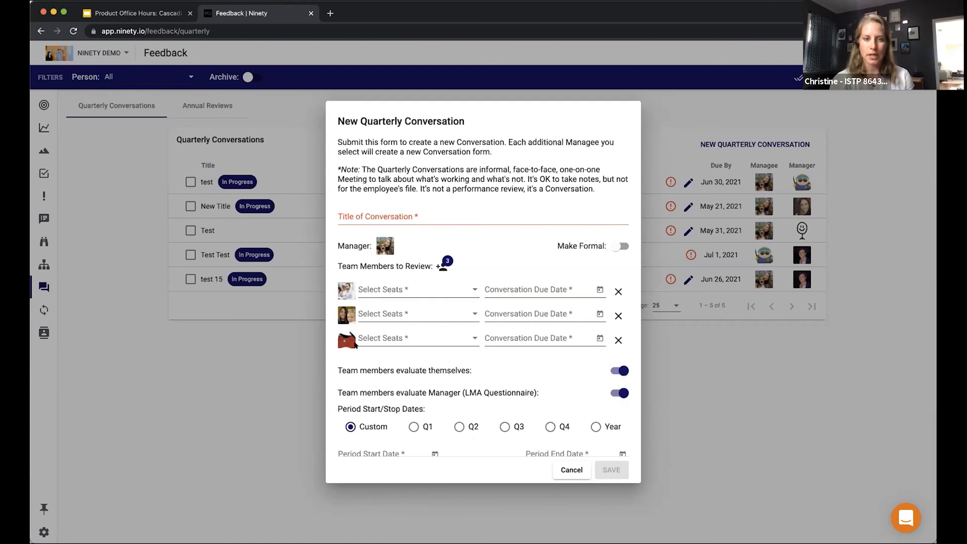
Assign the B2B Sales Managers seat to the first team member under review and Head of HR to the second
{"action": "left_click", "coordinate": [425, 288]}
{"action": "left_click", "coordinate": [422, 315]}
{"action": "left_click", "coordinate": [422, 314]}
{"action": "left_click", "coordinate": [421, 315]}
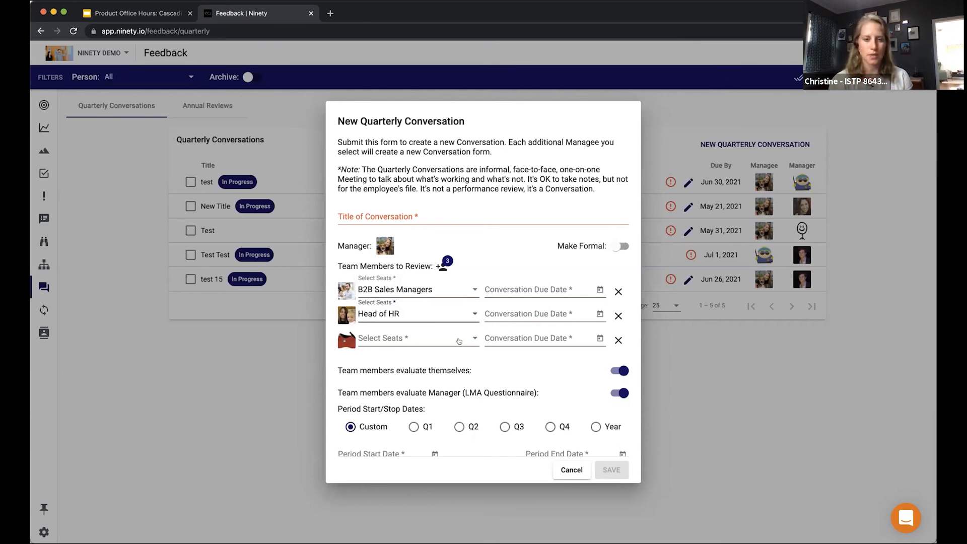
{"action": "left_click", "coordinate": [546, 289]}
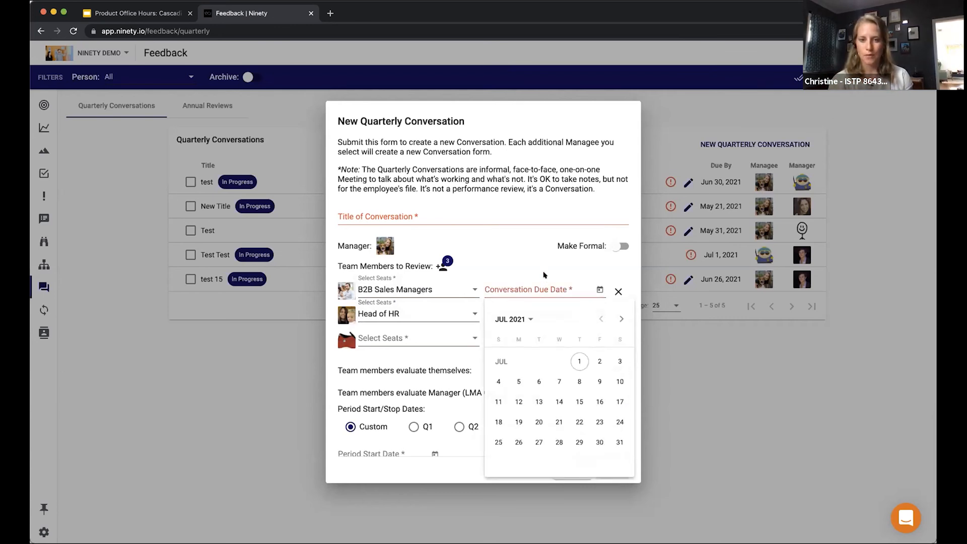
{"action": "left_click", "coordinate": [548, 277]}
{"action": "left_click", "coordinate": [560, 266]}
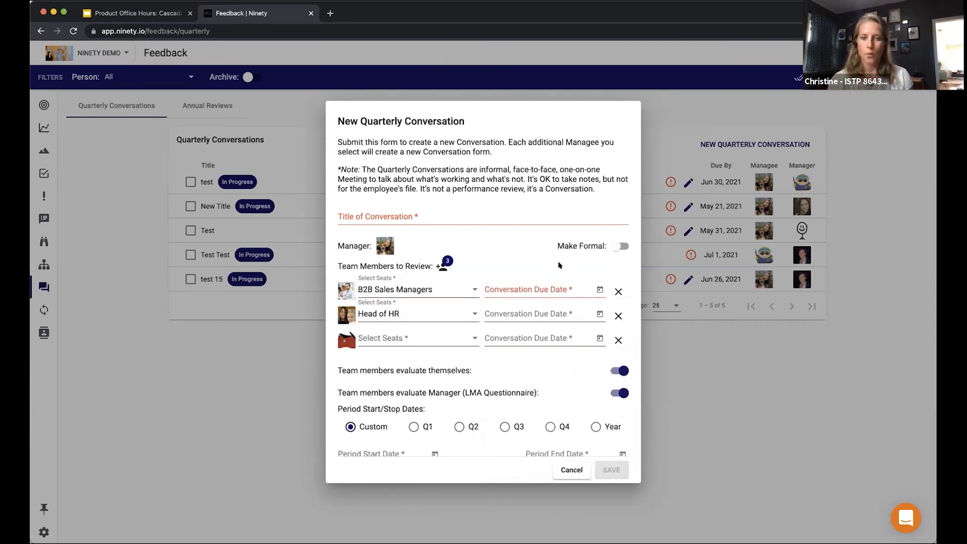
Make the new quarterly conversation formal, look over its period options, and discard it
{"action": "left_click", "coordinate": [619, 247]}
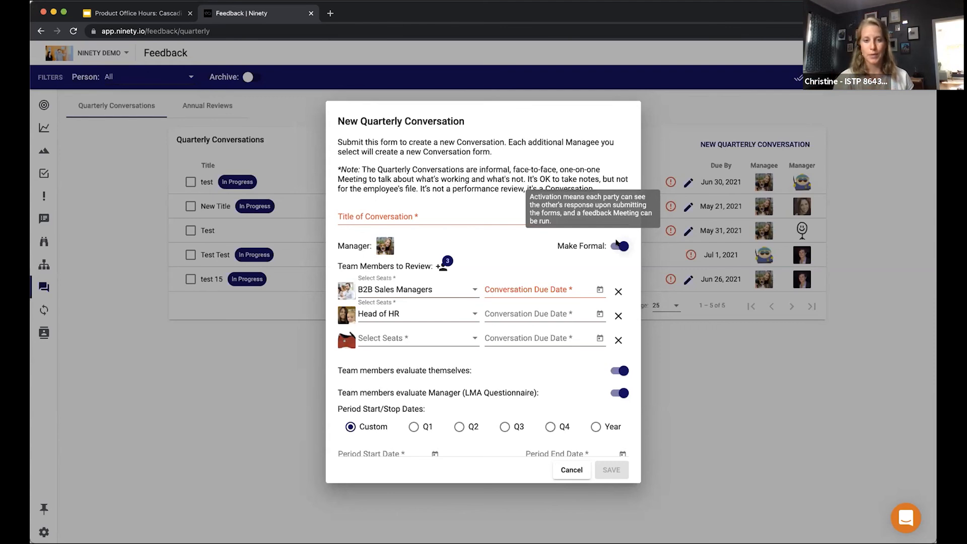
{"action": "scroll", "coordinate": [503, 434], "scroll_direction": "down", "scroll_amount": 1}
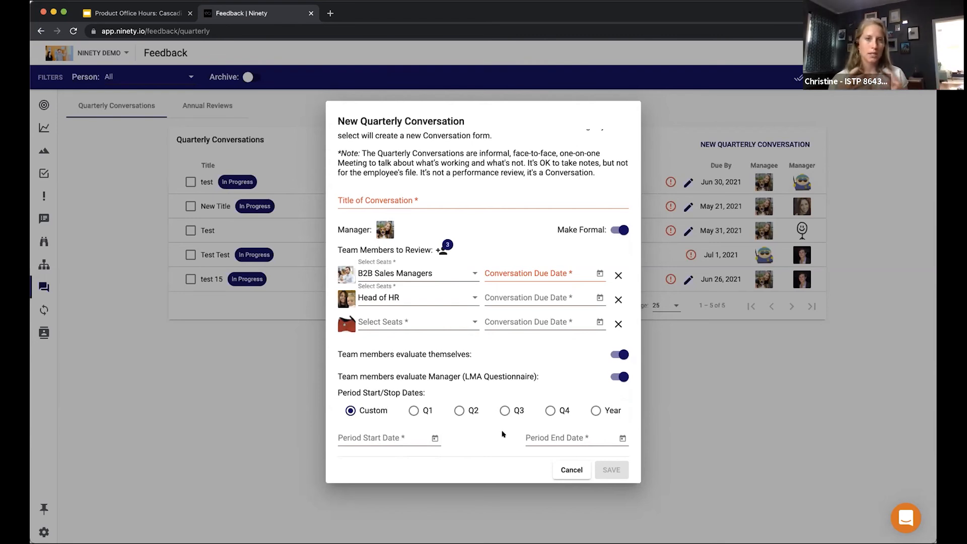
{"action": "left_click", "coordinate": [572, 469]}
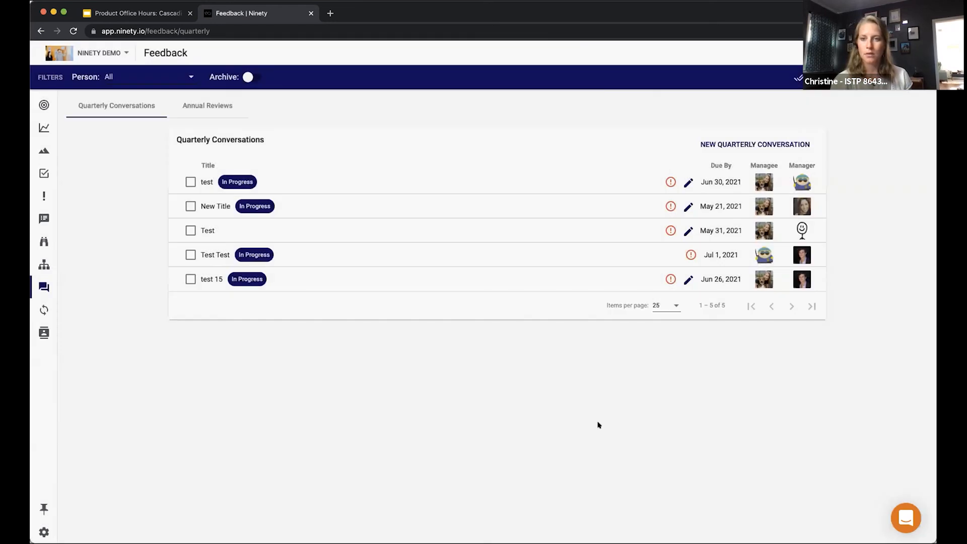
Open the New Title conversation's self-assessment and review its Core Values, GWC, Rocks, General Notes, and Leadership and Management Assessment sections
{"action": "left_click", "coordinate": [686, 208]}
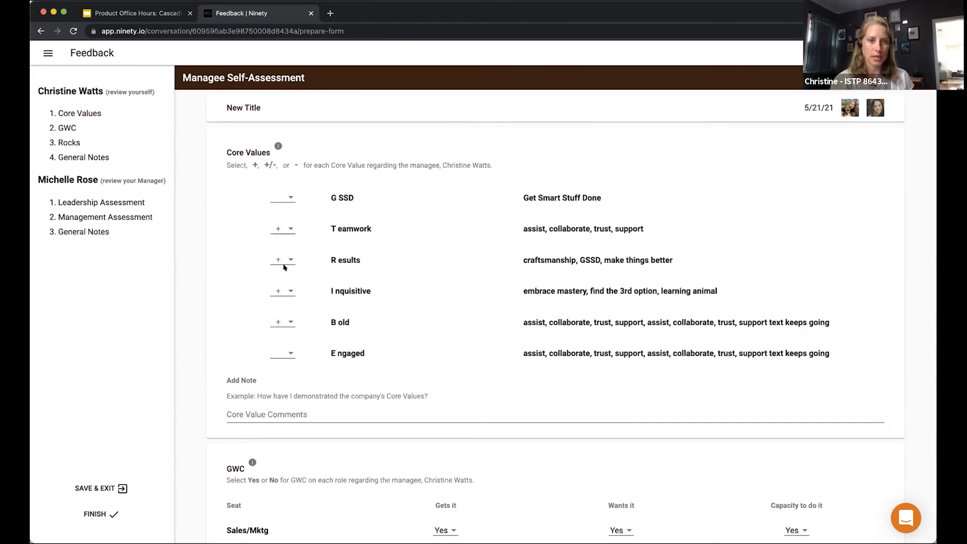
{"action": "scroll", "coordinate": [282, 368], "scroll_direction": "down", "scroll_amount": 5}
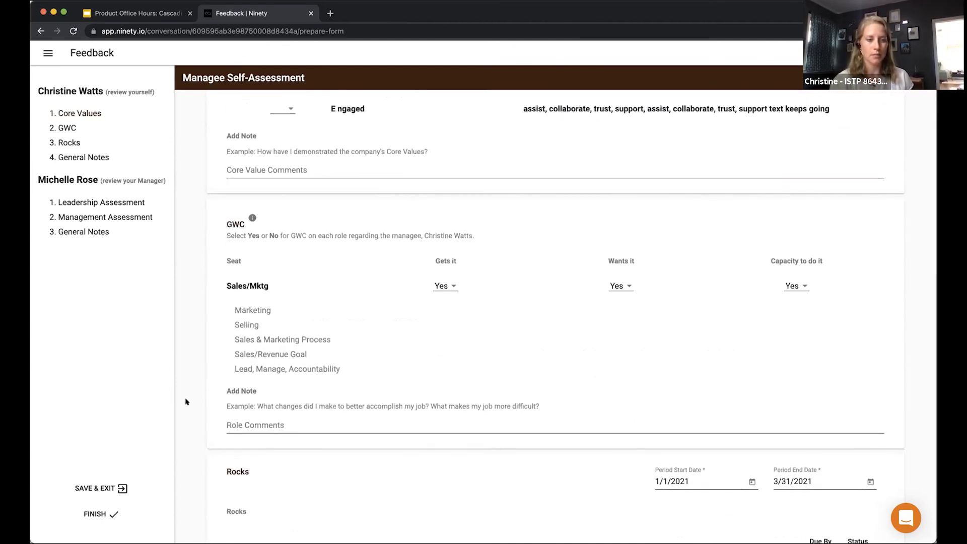
{"action": "scroll", "coordinate": [357, 384], "scroll_direction": "down", "scroll_amount": 1}
{"action": "scroll", "coordinate": [357, 385], "scroll_direction": "down", "scroll_amount": 3}
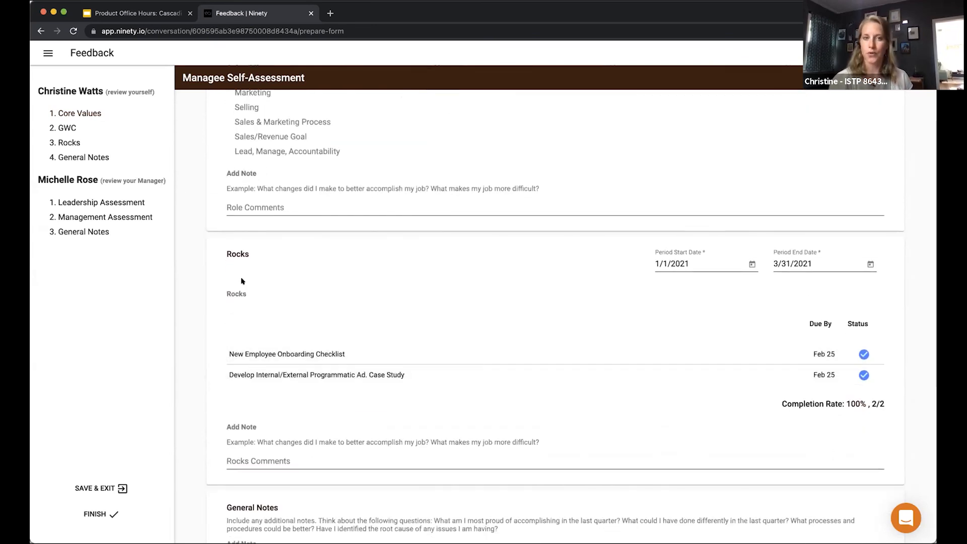
{"action": "scroll", "coordinate": [242, 280], "scroll_direction": "down", "scroll_amount": 4}
{"action": "scroll", "coordinate": [242, 280], "scroll_direction": "down", "scroll_amount": 3}
{"action": "scroll", "coordinate": [242, 281], "scroll_direction": "down", "scroll_amount": 3}
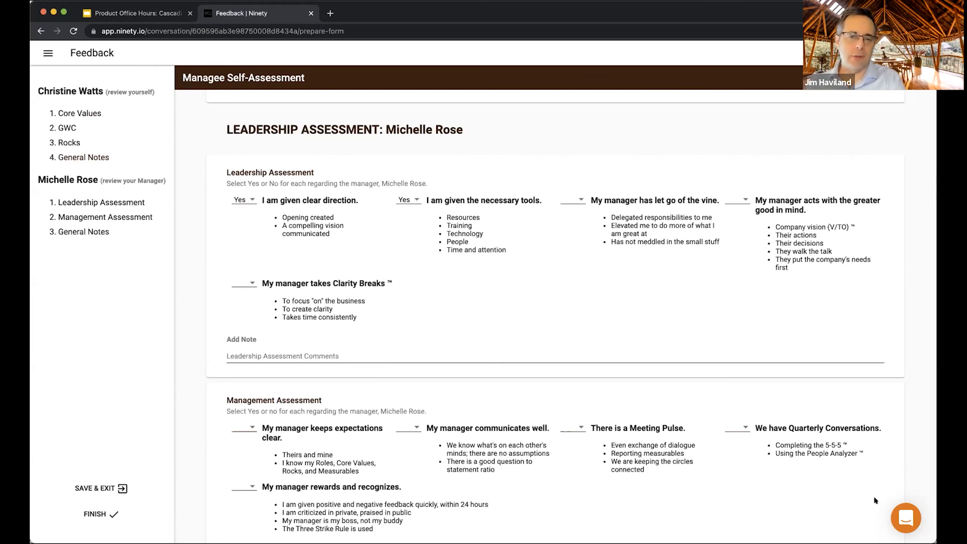
Open the support chat, bring up a new message, and close the chat without sending anything
{"action": "left_click", "coordinate": [906, 520]}
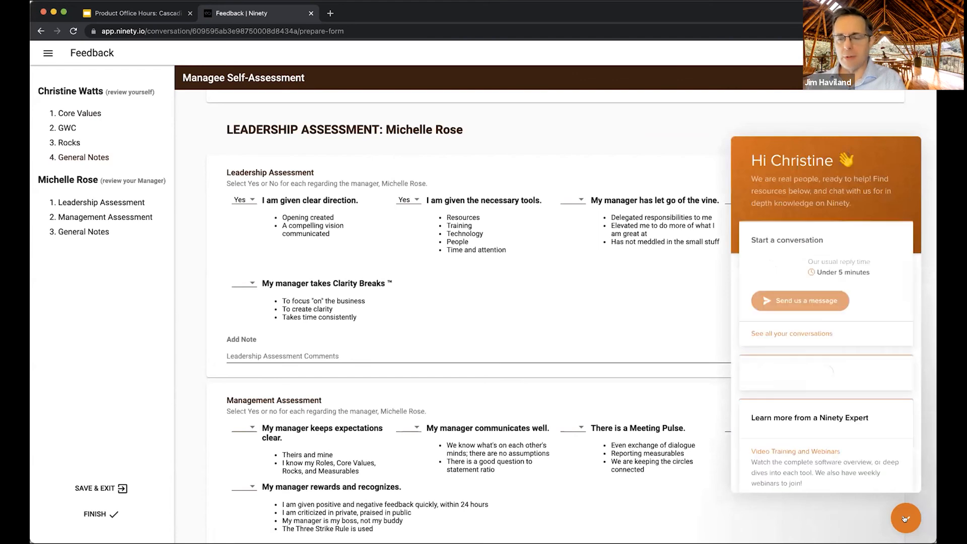
{"action": "left_click", "coordinate": [799, 301]}
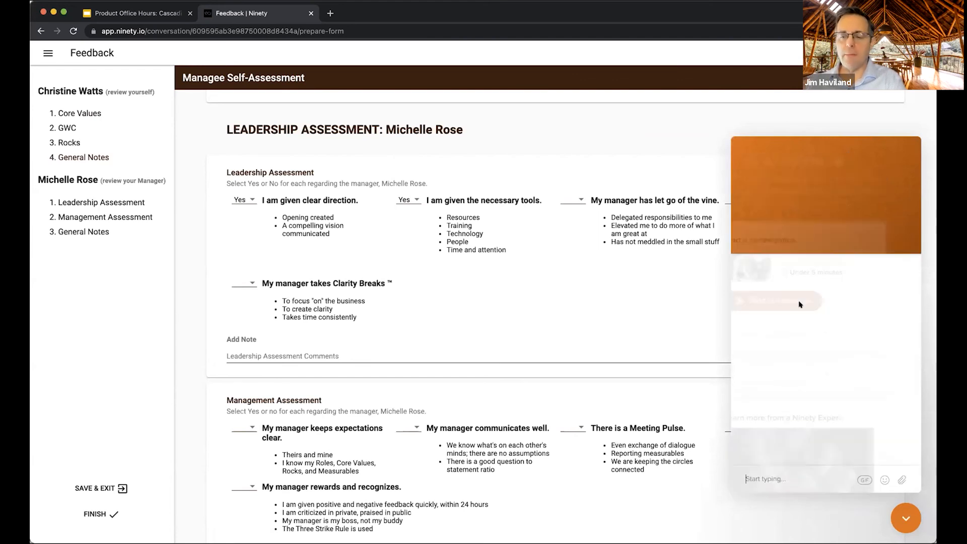
{"action": "left_click", "coordinate": [905, 518]}
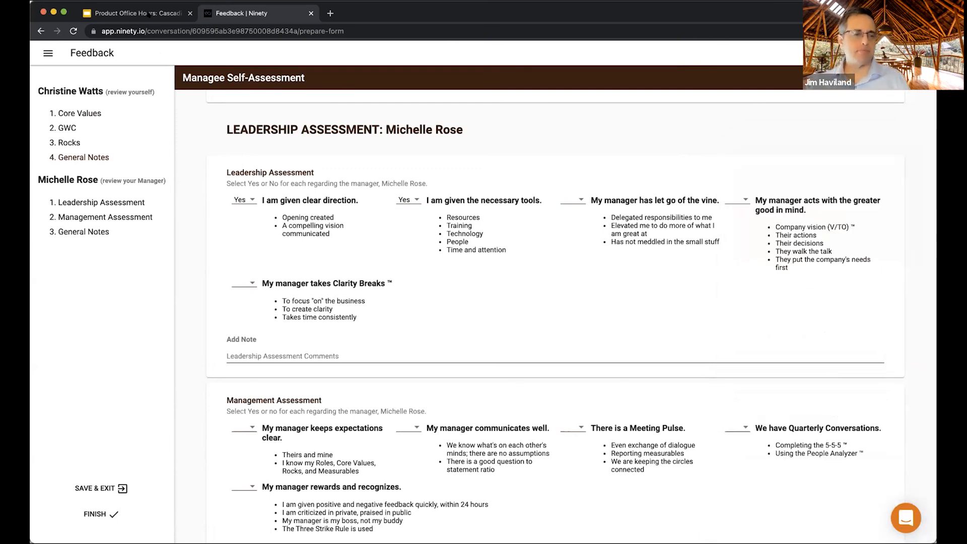
{"action": "left_click", "coordinate": [149, 15]}
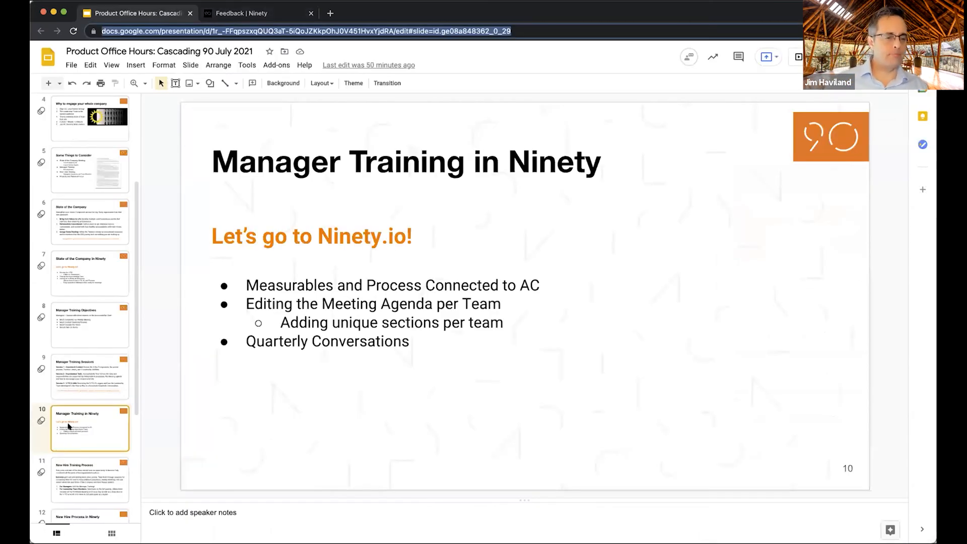
{"action": "scroll", "coordinate": [69, 426], "scroll_direction": "down", "scroll_amount": 2}
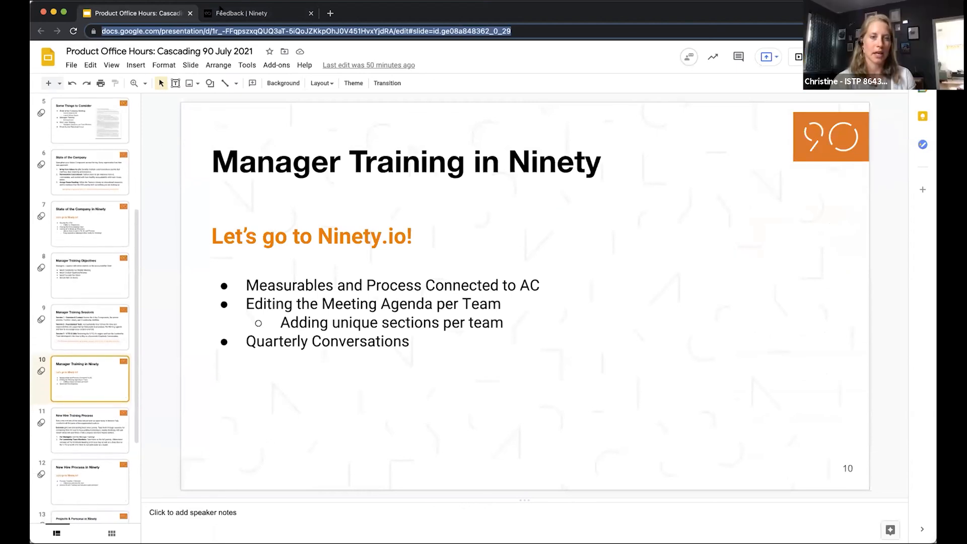
{"action": "left_click", "coordinate": [220, 9]}
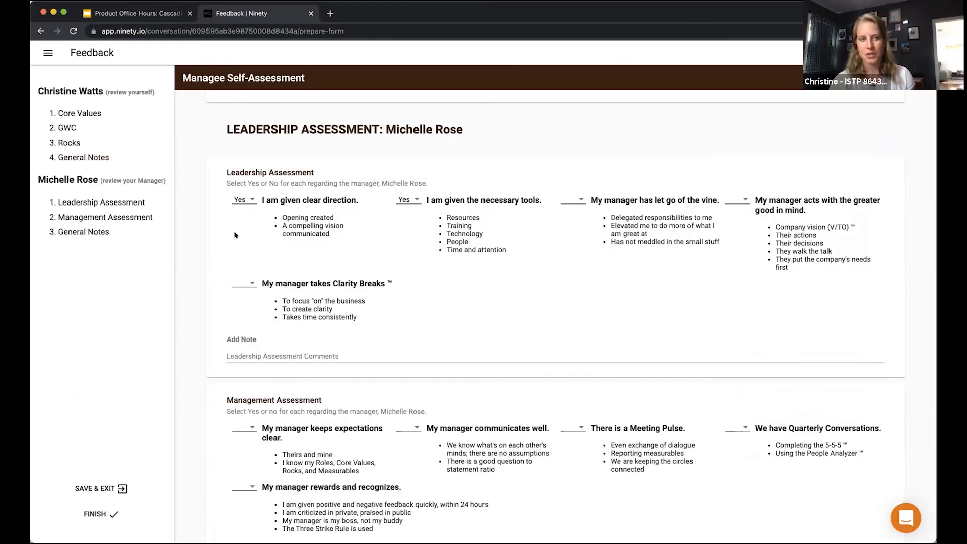
Return to the Quarterly Conversations list and view the manager and managee status of the conversation titled test
{"action": "left_click", "coordinate": [41, 30]}
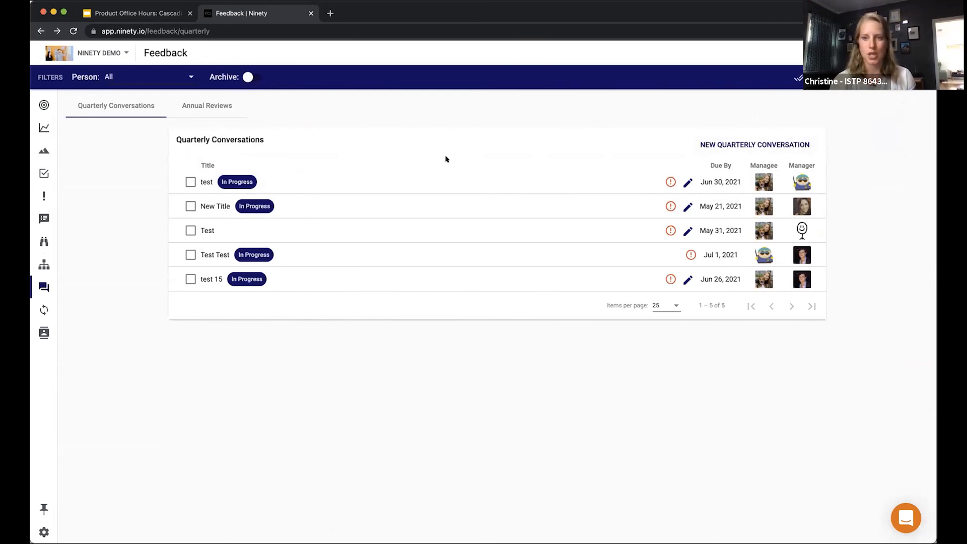
{"action": "left_click", "coordinate": [619, 185]}
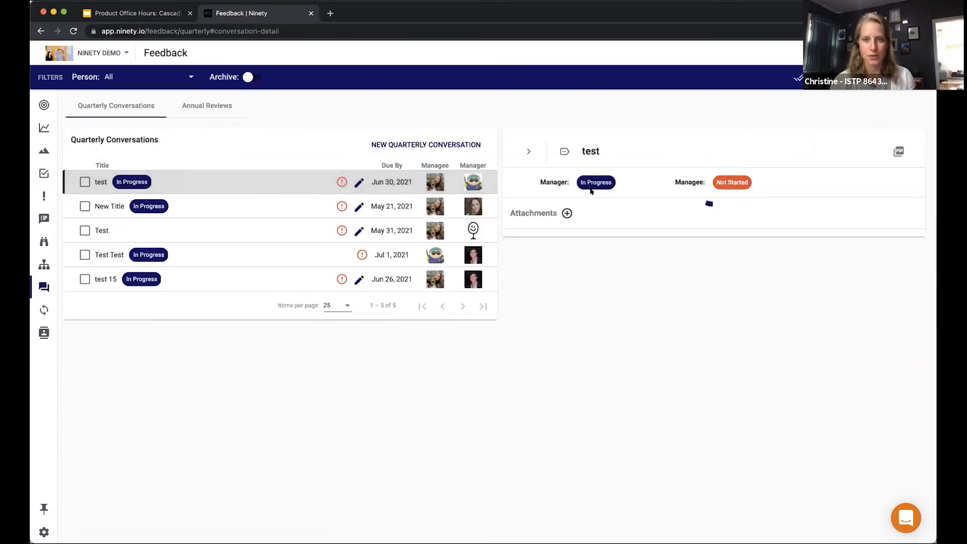
Switch to the Google Slides deck and present it full screen from the New Hire Training Process slide
{"action": "left_click", "coordinate": [149, 16]}
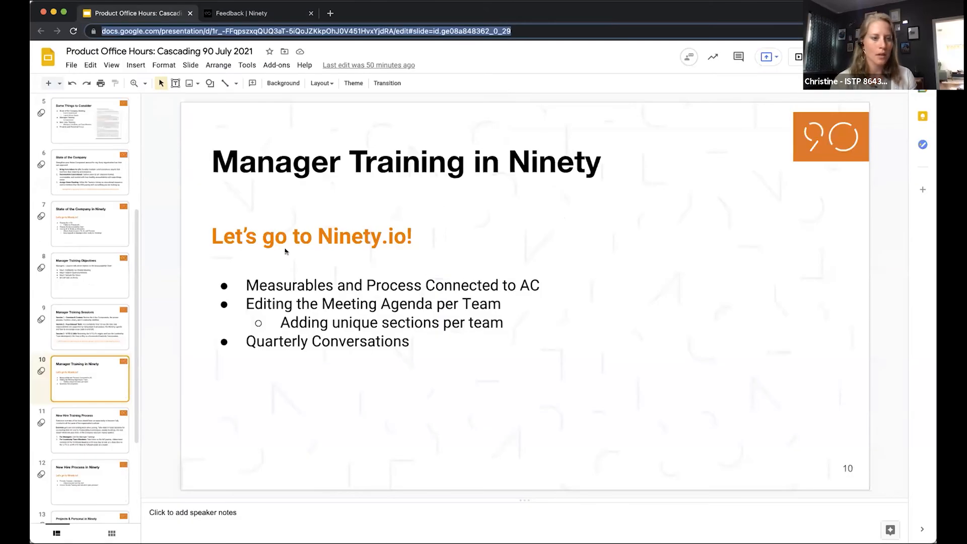
{"action": "left_click", "coordinate": [105, 424]}
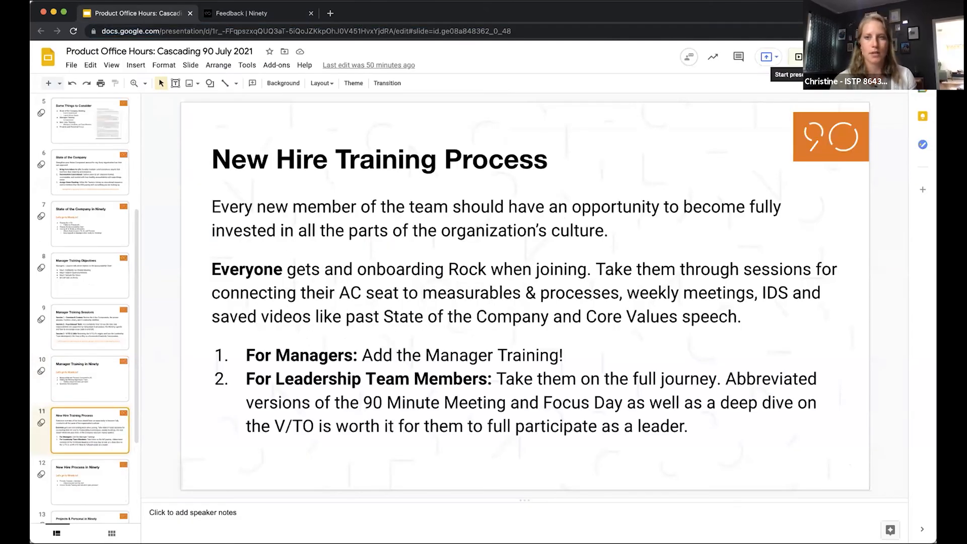
{"action": "left_click", "coordinate": [799, 56]}
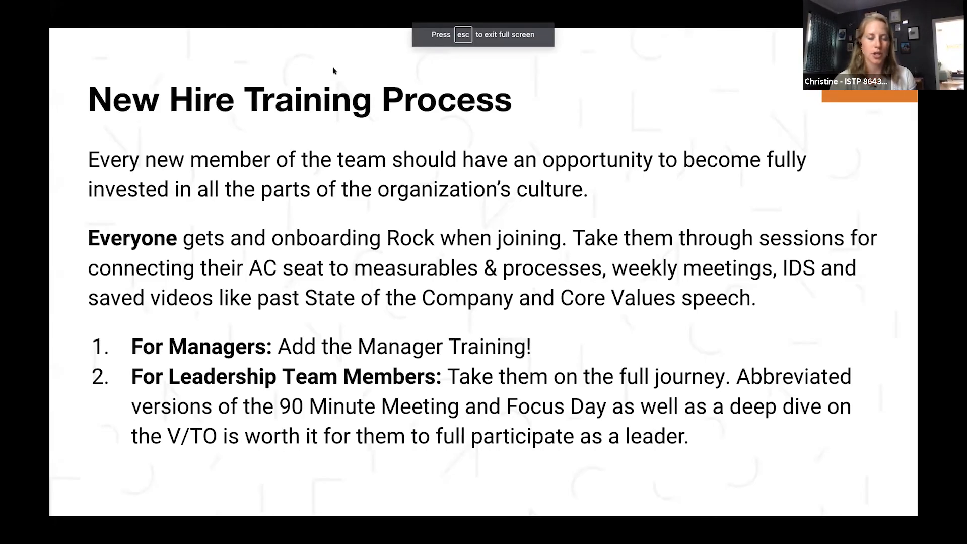
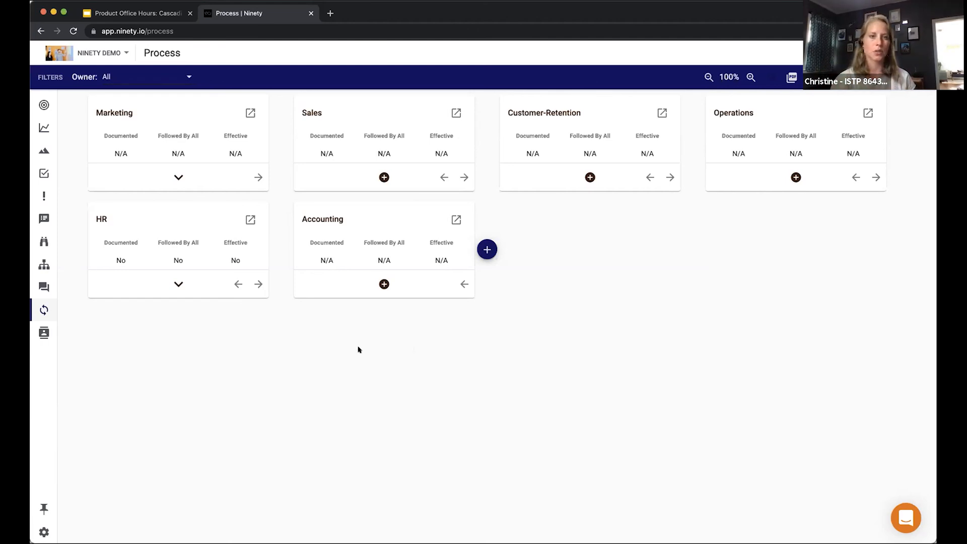
Expand the HR process and examine its steps from Hiring and On-Boarding through Training & Development and Benefits
{"action": "left_click", "coordinate": [178, 284]}
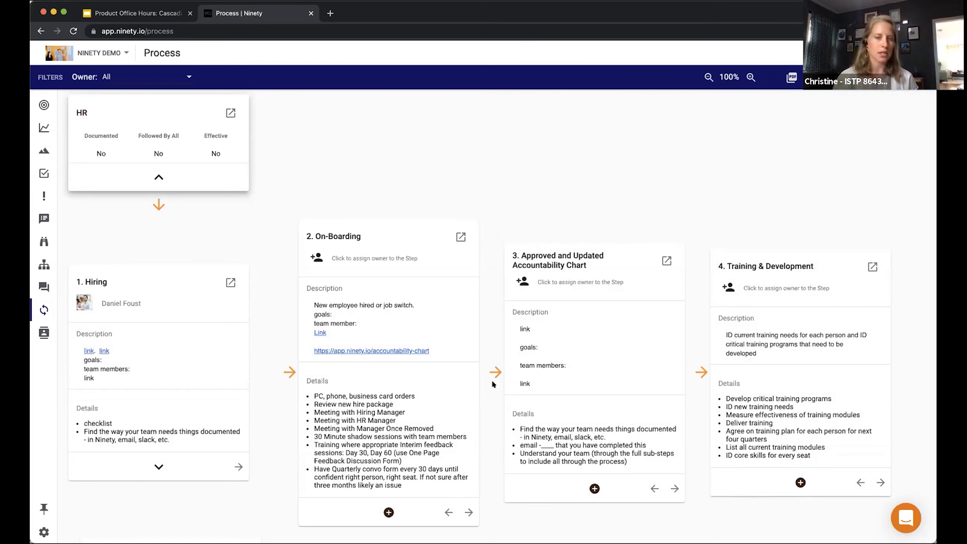
{"action": "scroll", "coordinate": [486, 387], "scroll_direction": "down", "scroll_amount": 3}
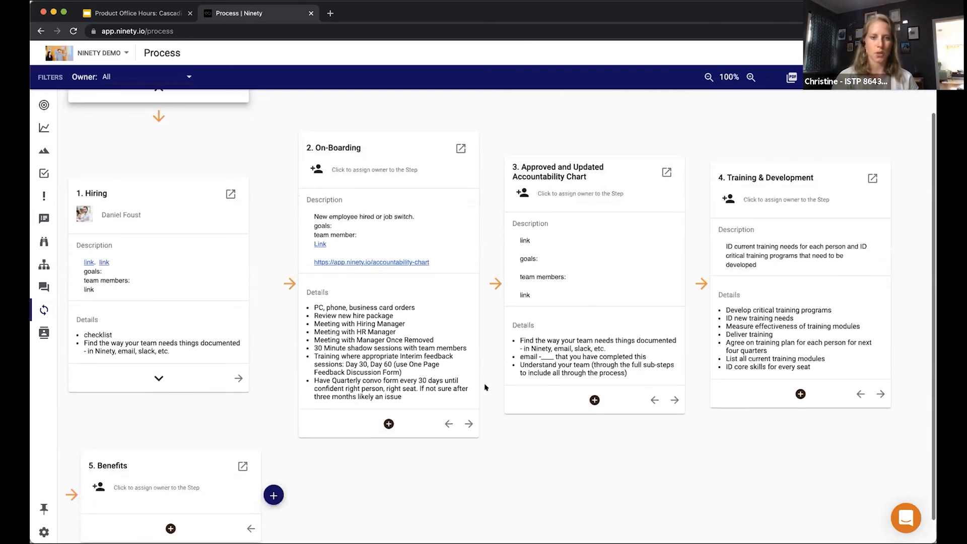
{"action": "left_click", "coordinate": [448, 424]}
{"action": "left_click", "coordinate": [239, 424]}
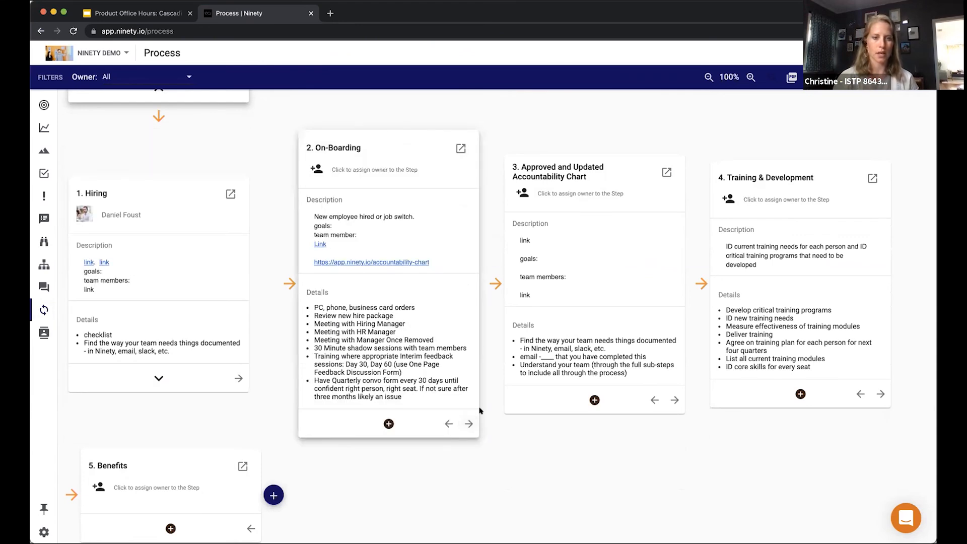
{"action": "scroll", "coordinate": [317, 448], "scroll_direction": "down", "scroll_amount": 1}
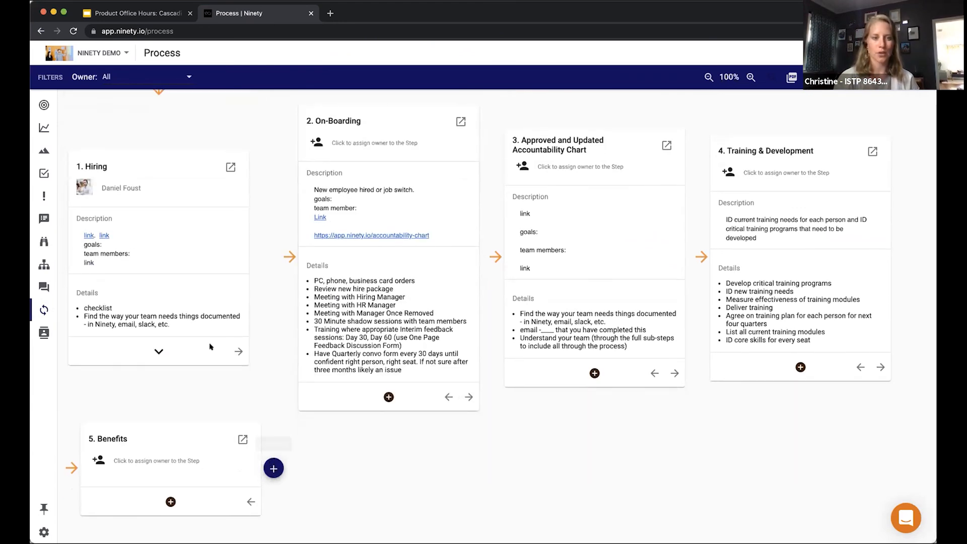
{"action": "scroll", "coordinate": [278, 471], "scroll_direction": "up", "scroll_amount": 4}
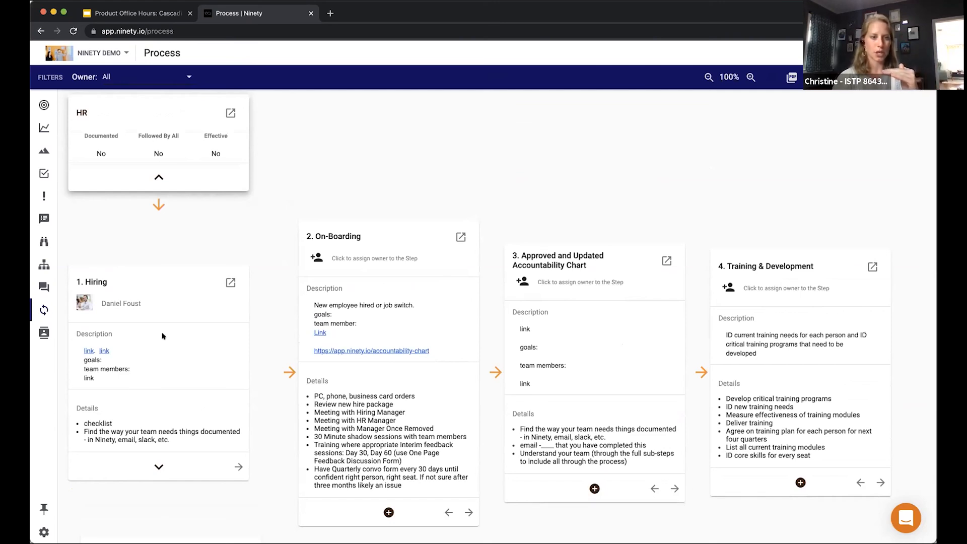
{"action": "scroll", "coordinate": [227, 378], "scroll_direction": "down", "scroll_amount": 2}
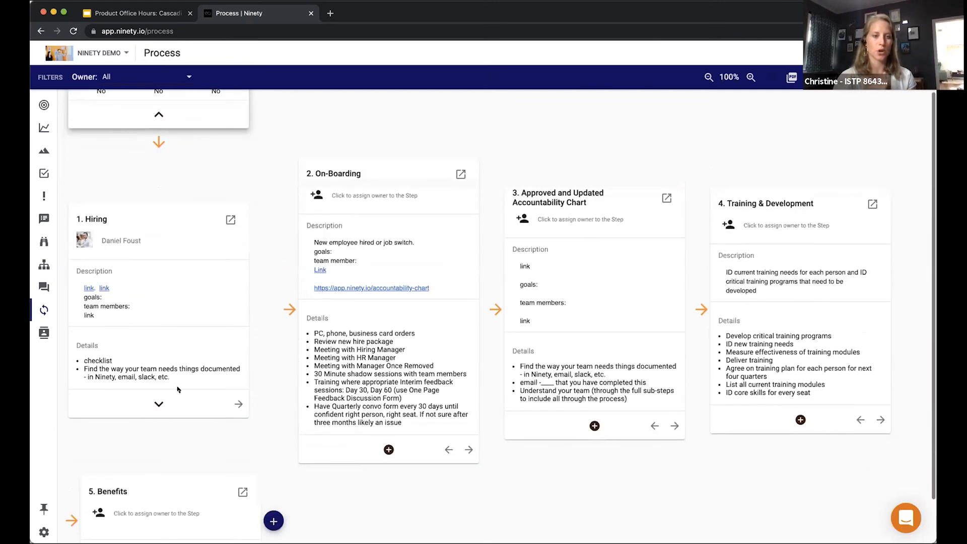
Expand the Hiring step and examine the owners, descriptions, and details of its sub-steps, including The Search, Screening, Interviewing, and Review
{"action": "left_click", "coordinate": [159, 405]}
{"action": "scroll", "coordinate": [157, 411], "scroll_direction": "up", "scroll_amount": 2}
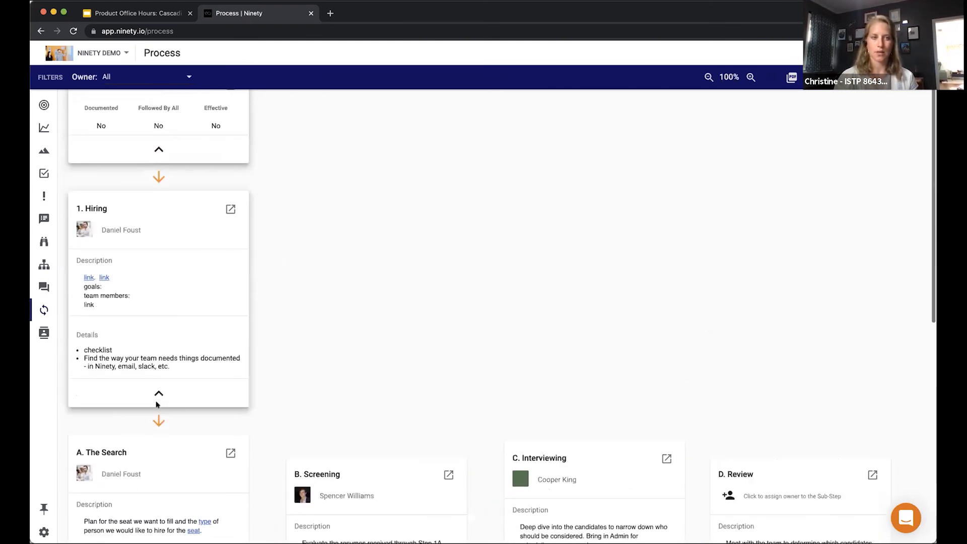
{"action": "scroll", "coordinate": [152, 313], "scroll_direction": "down", "scroll_amount": 4}
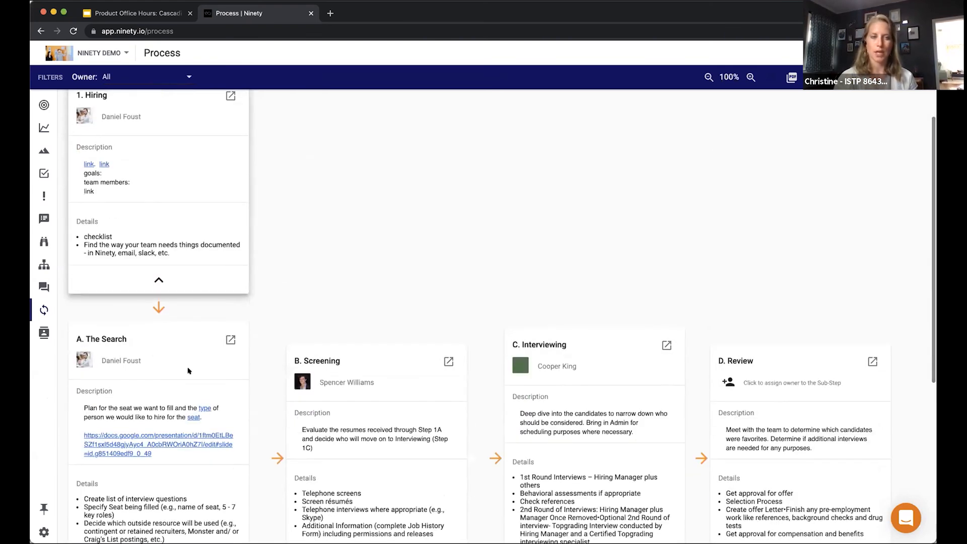
{"action": "scroll", "coordinate": [193, 349], "scroll_direction": "down", "scroll_amount": 1}
{"action": "scroll", "coordinate": [193, 348], "scroll_direction": "down", "scroll_amount": 1}
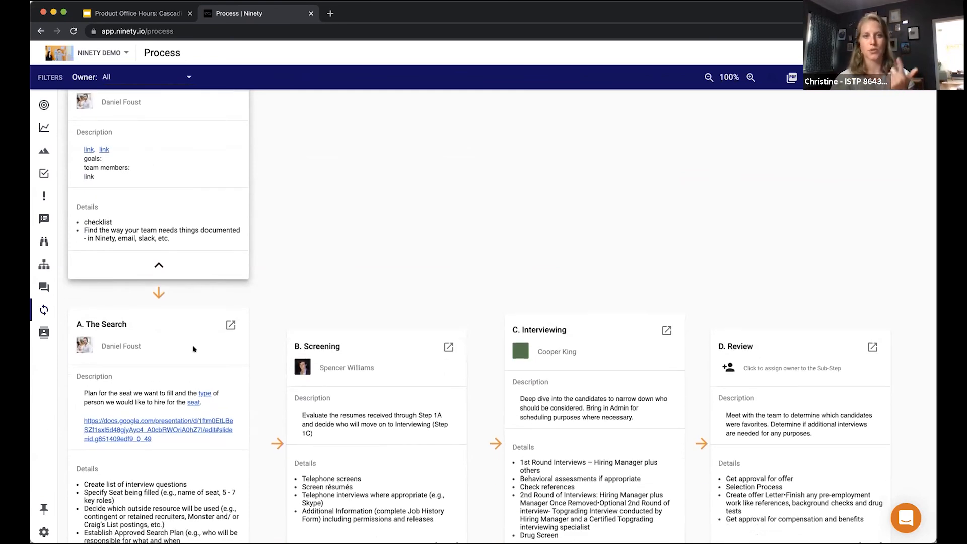
{"action": "scroll", "coordinate": [193, 349], "scroll_direction": "down", "scroll_amount": 4}
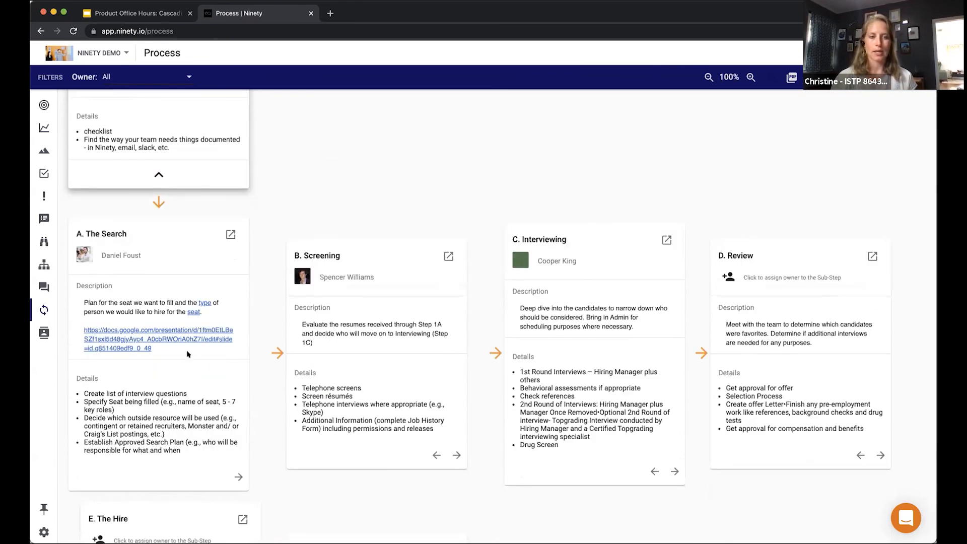
{"action": "scroll", "coordinate": [189, 353], "scroll_direction": "up", "scroll_amount": 1}
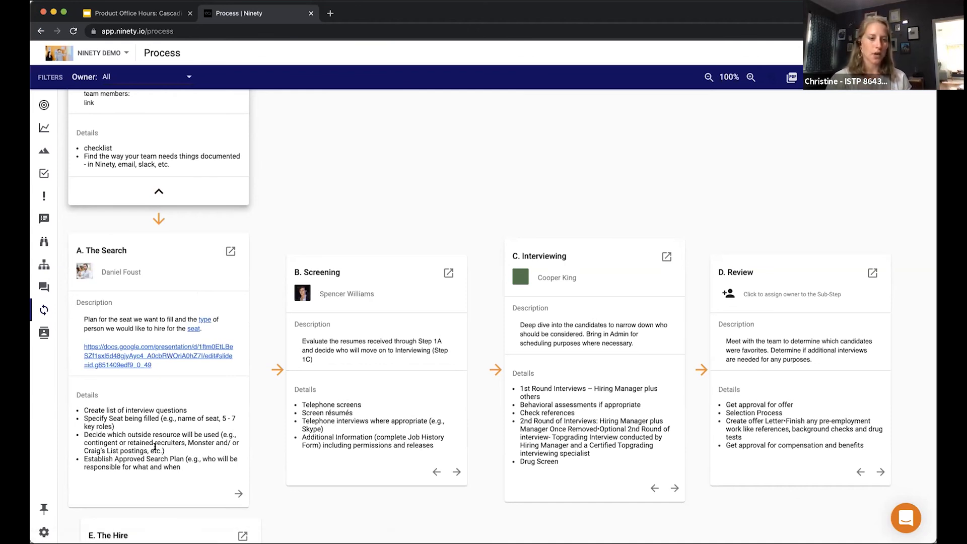
{"action": "scroll", "coordinate": [155, 447], "scroll_direction": "down", "scroll_amount": 1}
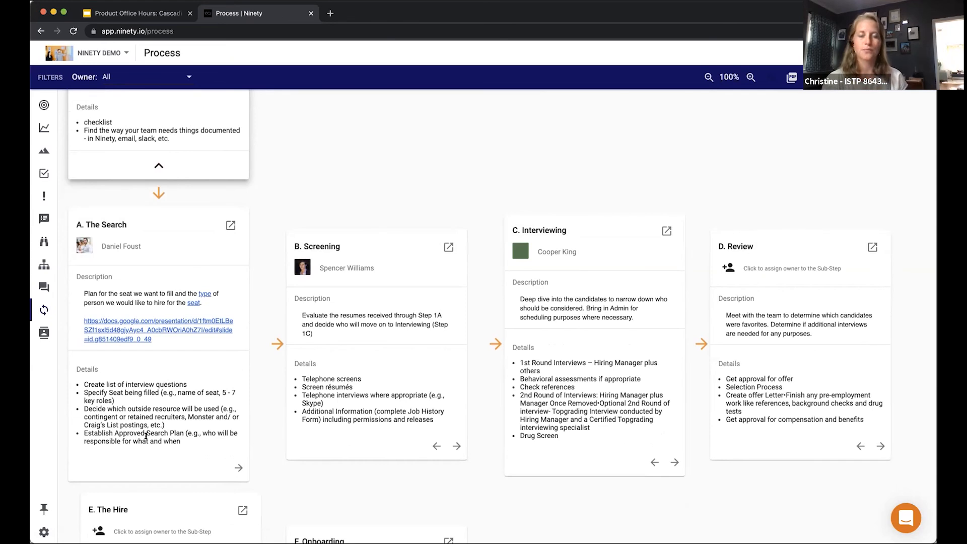
{"action": "scroll", "coordinate": [146, 436], "scroll_direction": "up", "scroll_amount": 1}
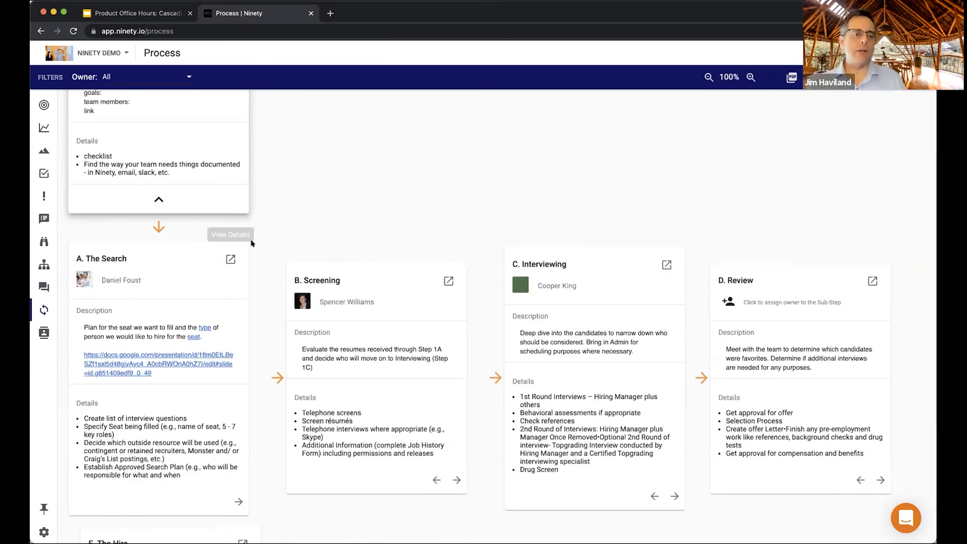
Open The Search sub-step's details, look over its Change Parent Process options without choosing one, and close the details
{"action": "left_click", "coordinate": [230, 259]}
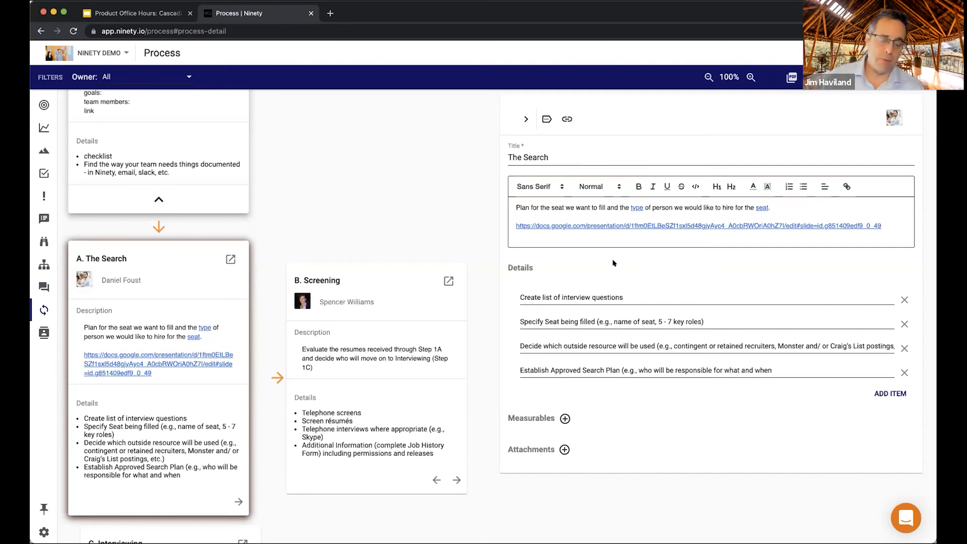
{"action": "left_click", "coordinate": [546, 118]}
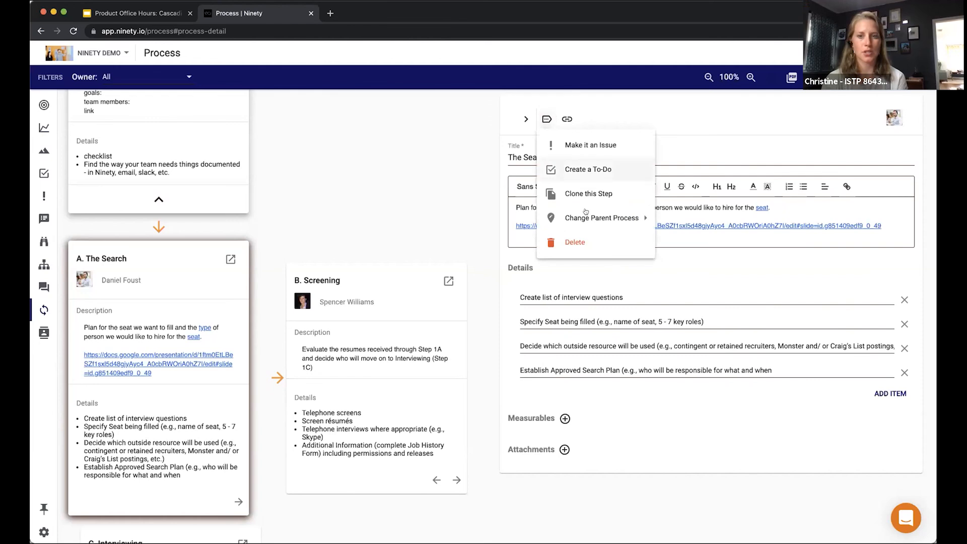
{"action": "mouse_move", "coordinate": [587, 218]}
{"action": "mouse_move", "coordinate": [680, 217]}
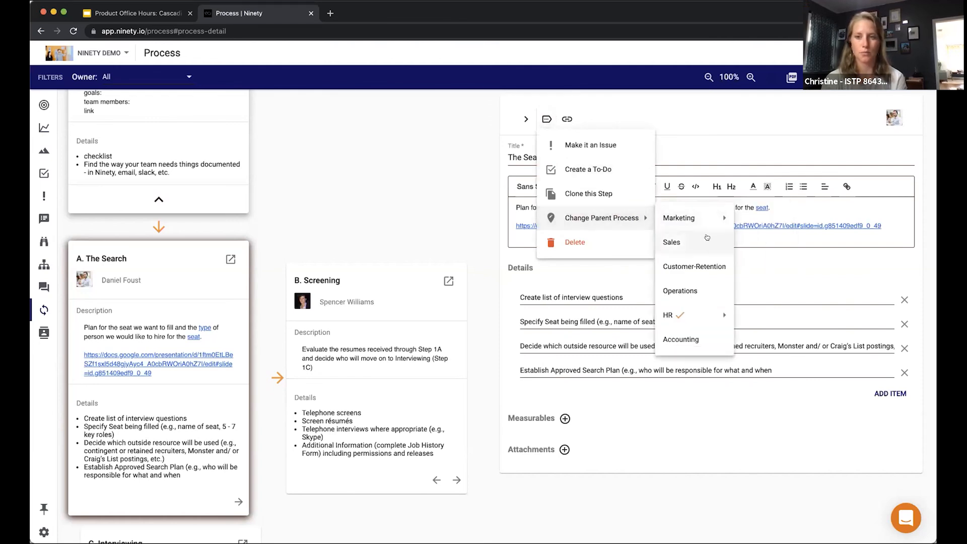
{"action": "left_click", "coordinate": [661, 128]}
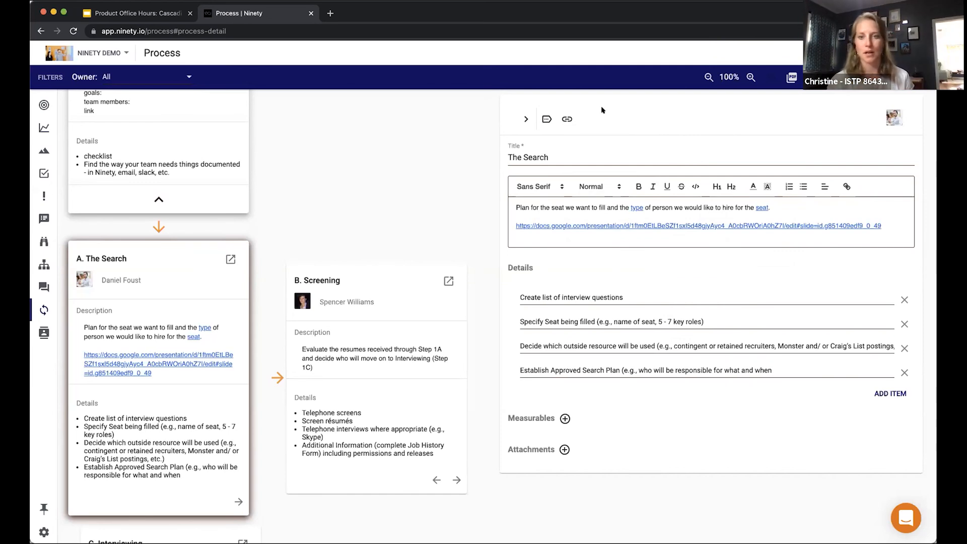
{"action": "left_click", "coordinate": [525, 120]}
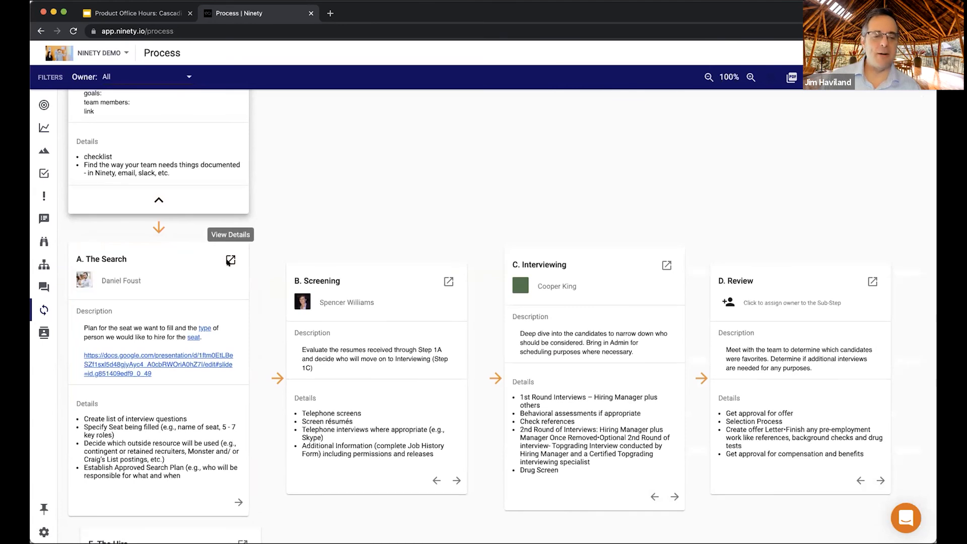
{"action": "scroll", "coordinate": [226, 262], "scroll_direction": "up", "scroll_amount": 5}
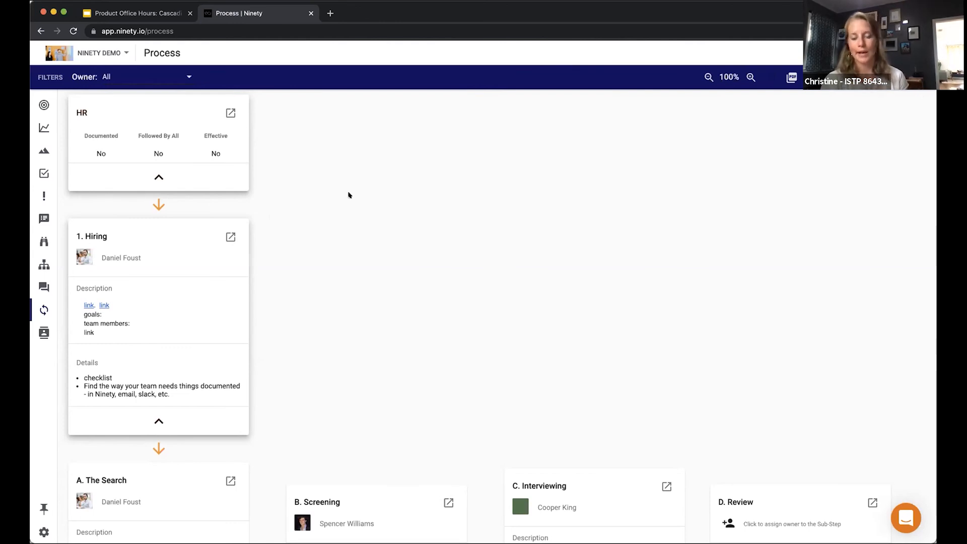
Check the New Hire Process slide in the Google Slides deck, and return to the HR process in Ninety
{"action": "scroll", "coordinate": [349, 195], "scroll_direction": "down", "scroll_amount": 4}
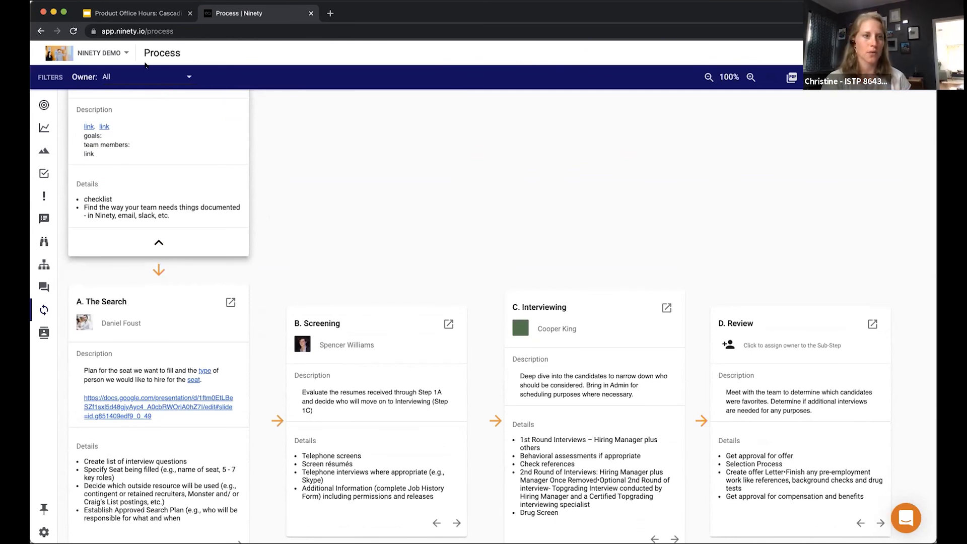
{"action": "left_click", "coordinate": [149, 16]}
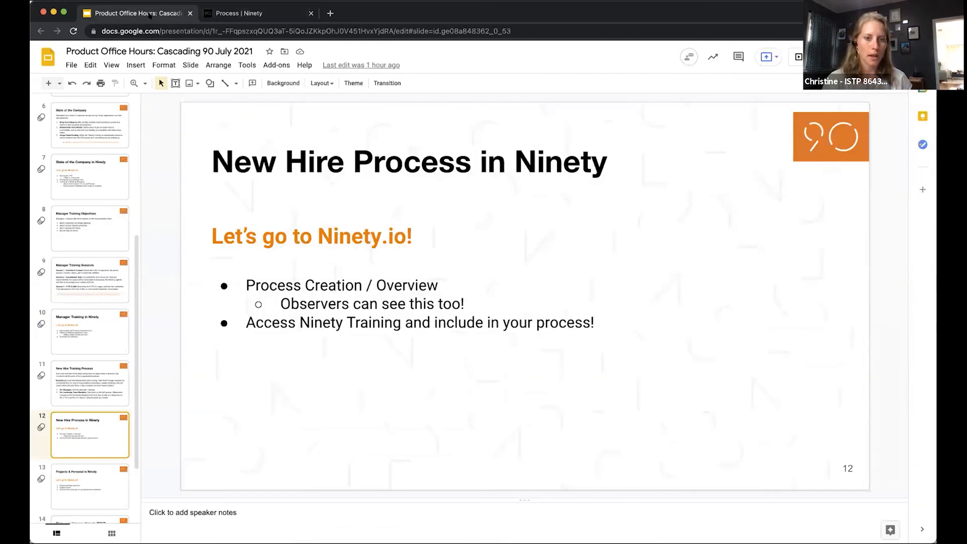
{"action": "left_click", "coordinate": [229, 13]}
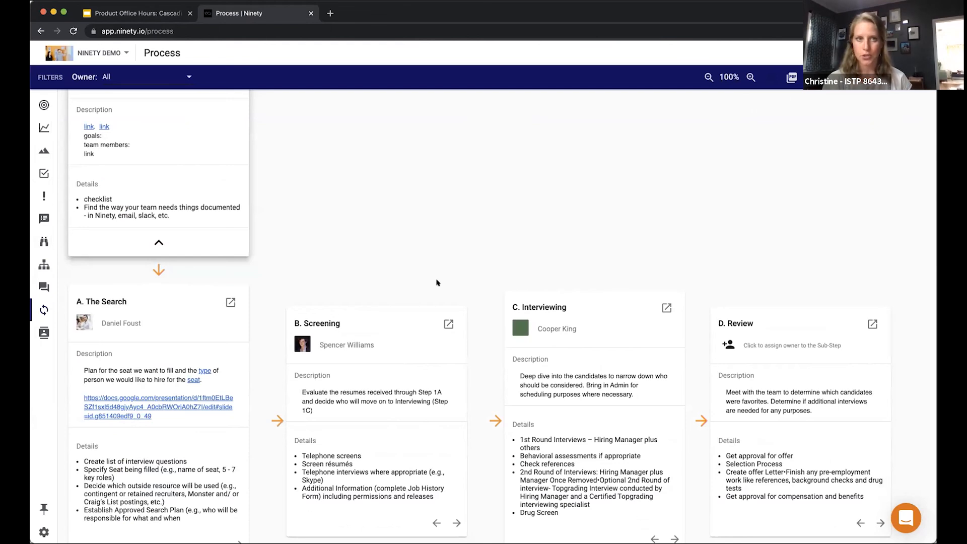
{"action": "scroll", "coordinate": [437, 283], "scroll_direction": "up", "scroll_amount": 4}
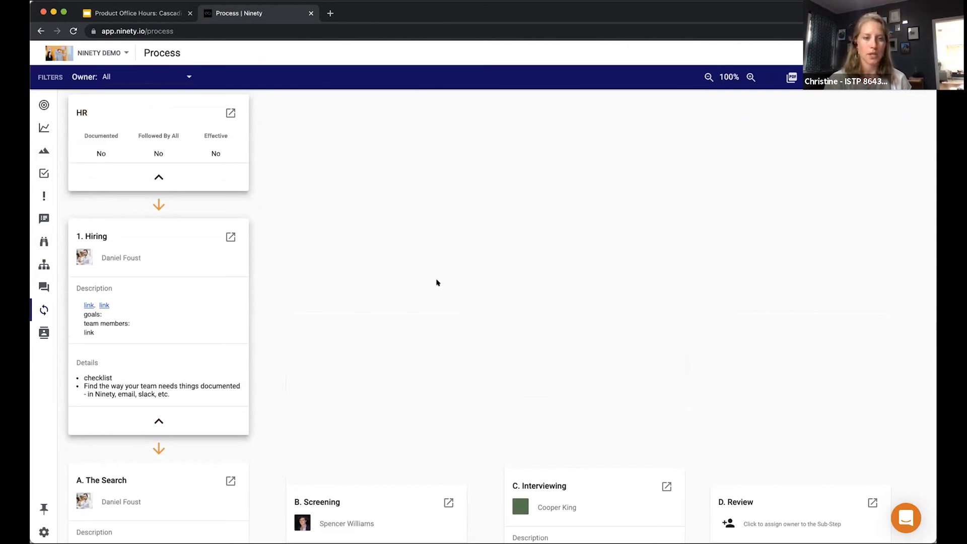
Open the Ninety help chat's home page, look over its video training and 1-on-1 call resources, and close it
{"action": "left_click", "coordinate": [907, 519]}
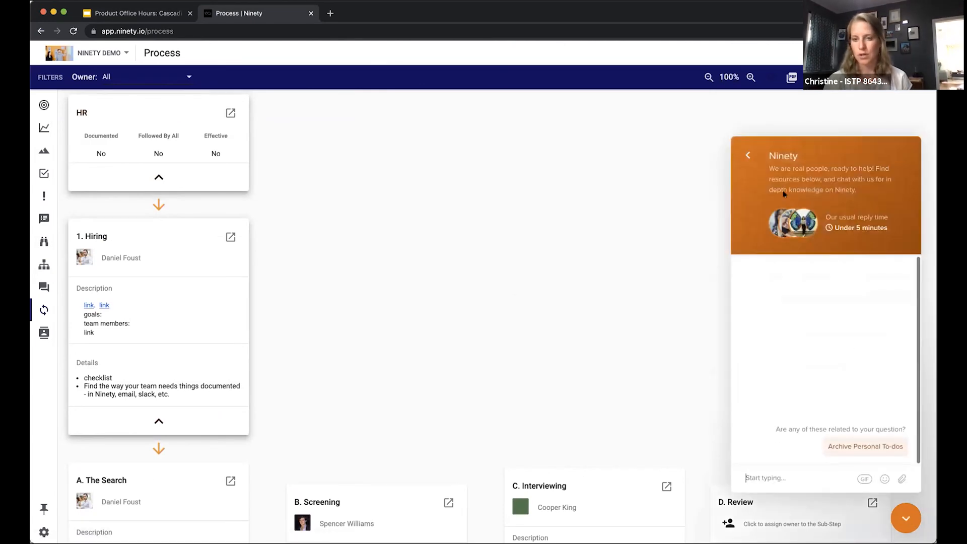
{"action": "left_click", "coordinate": [745, 152]}
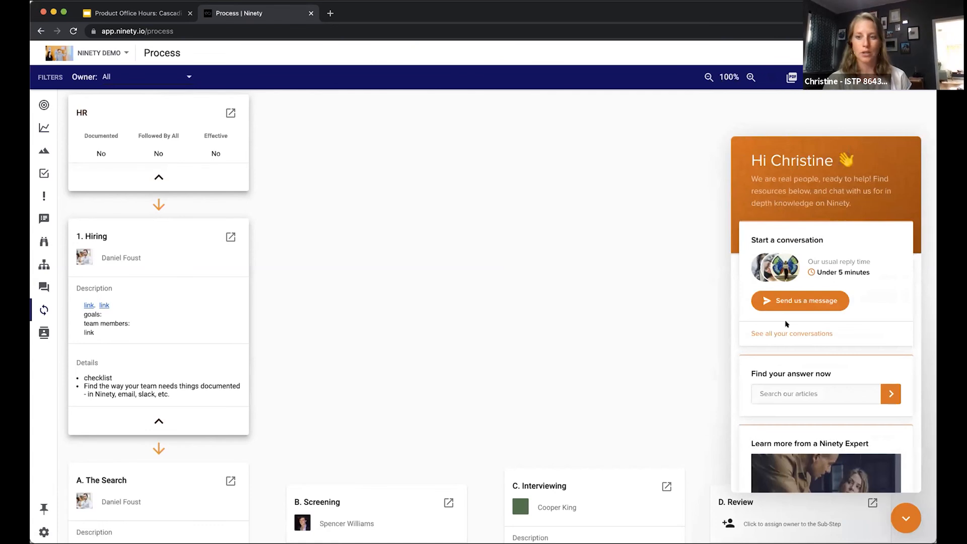
{"action": "scroll", "coordinate": [860, 276], "scroll_direction": "down", "scroll_amount": 6}
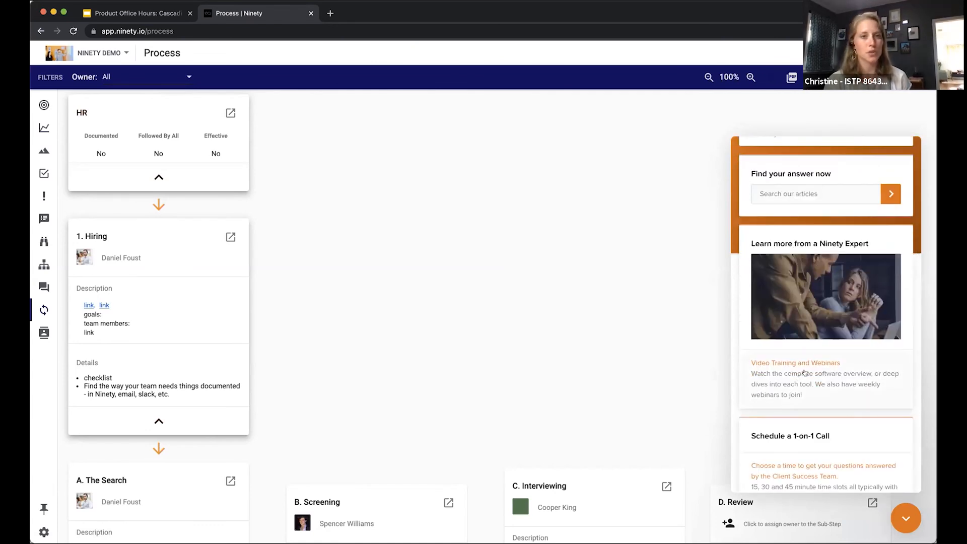
{"action": "scroll", "coordinate": [801, 375], "scroll_direction": "down", "scroll_amount": 3}
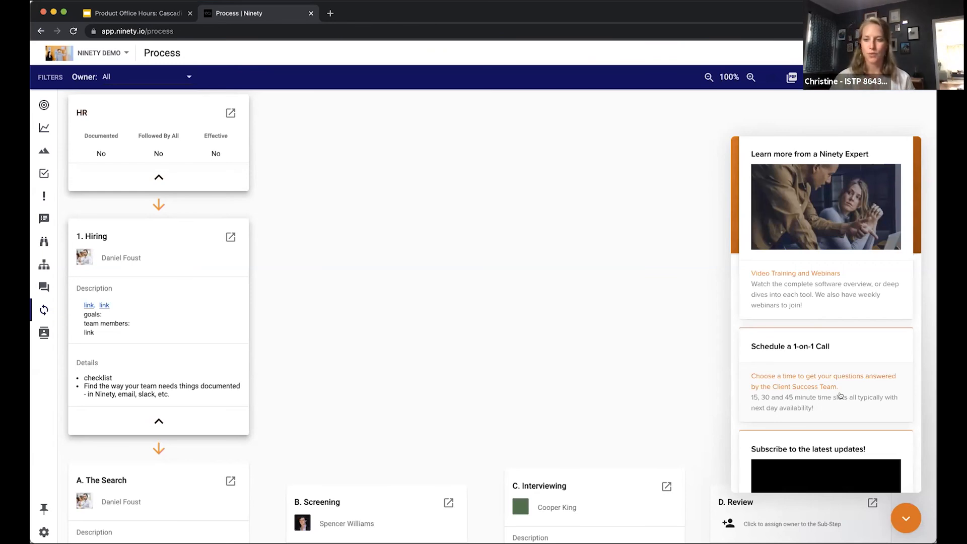
{"action": "left_click", "coordinate": [905, 519]}
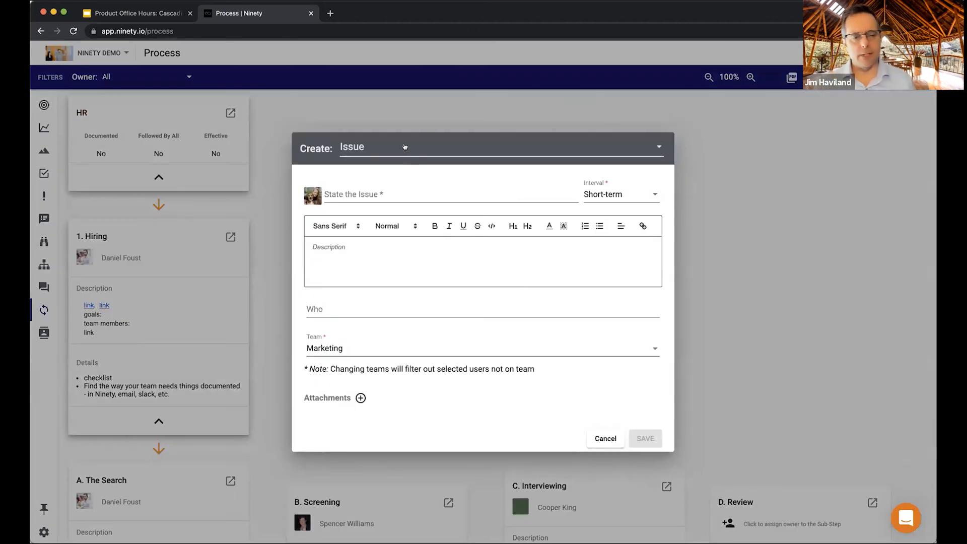
Create a personal To-Do titled "links for recommendations ot include in process" with due date 7/8/2021
{"action": "left_click", "coordinate": [405, 147]}
{"action": "left_click", "coordinate": [384, 170]}
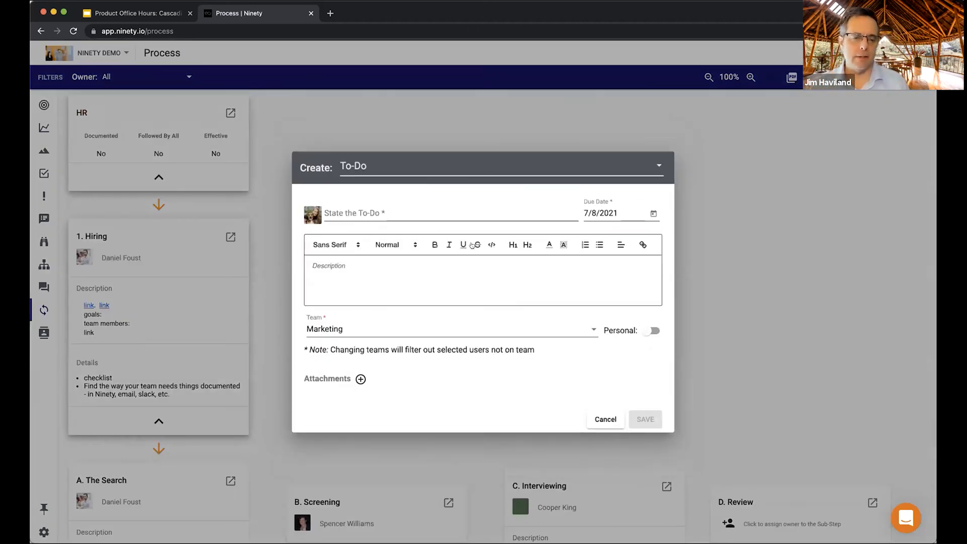
{"action": "left_click", "coordinate": [652, 331]}
{"action": "left_click", "coordinate": [432, 211]}
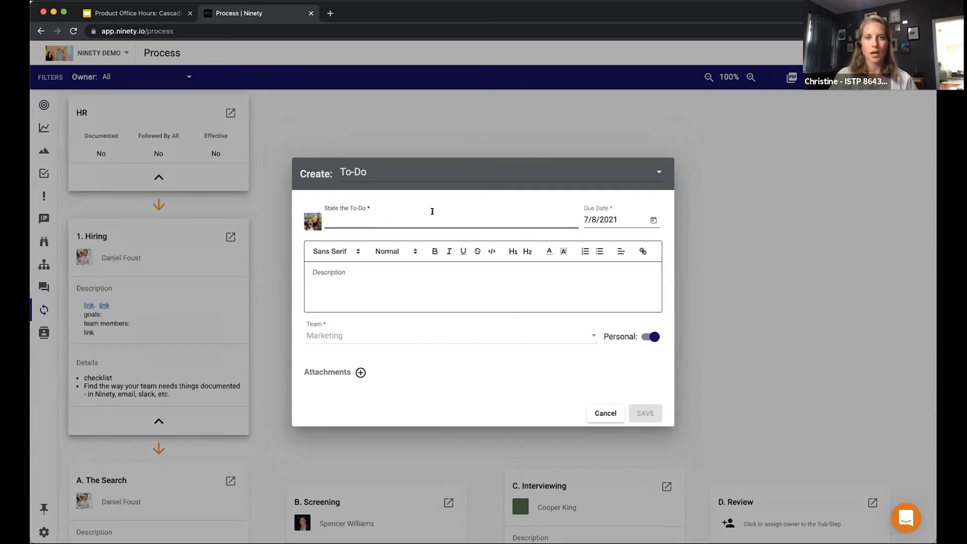
{"action": "type", "text": "li"}
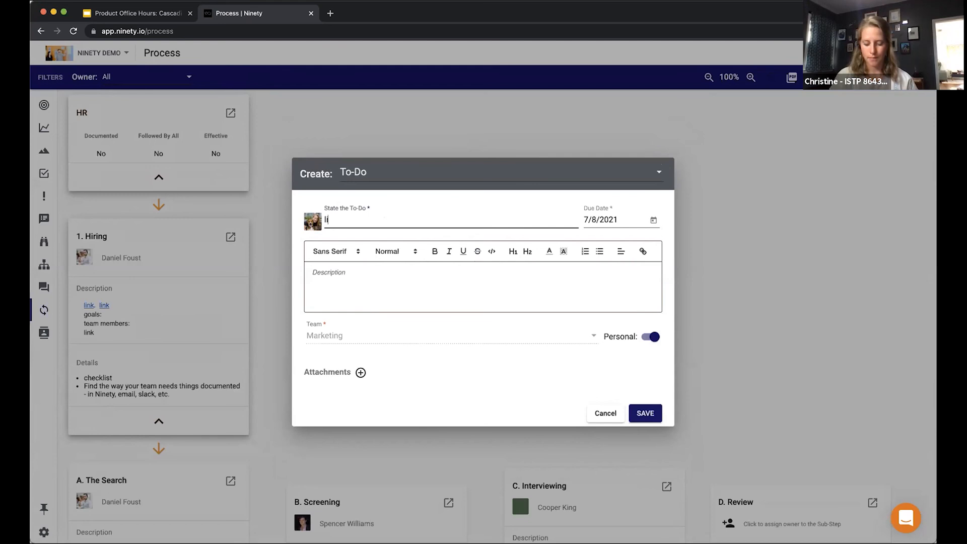
{"action": "type", "text": "nks for reco"}
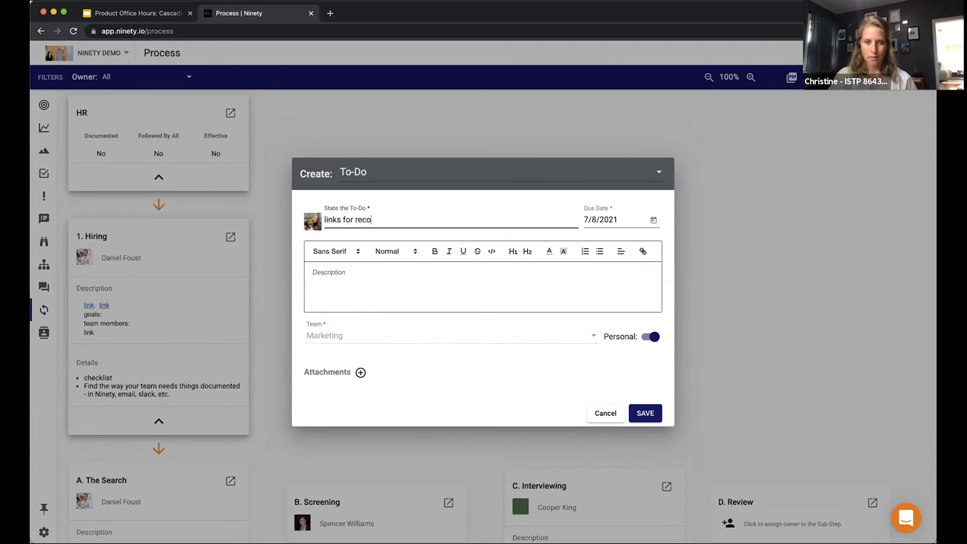
{"action": "type", "text": "mmendations ot include in process"}
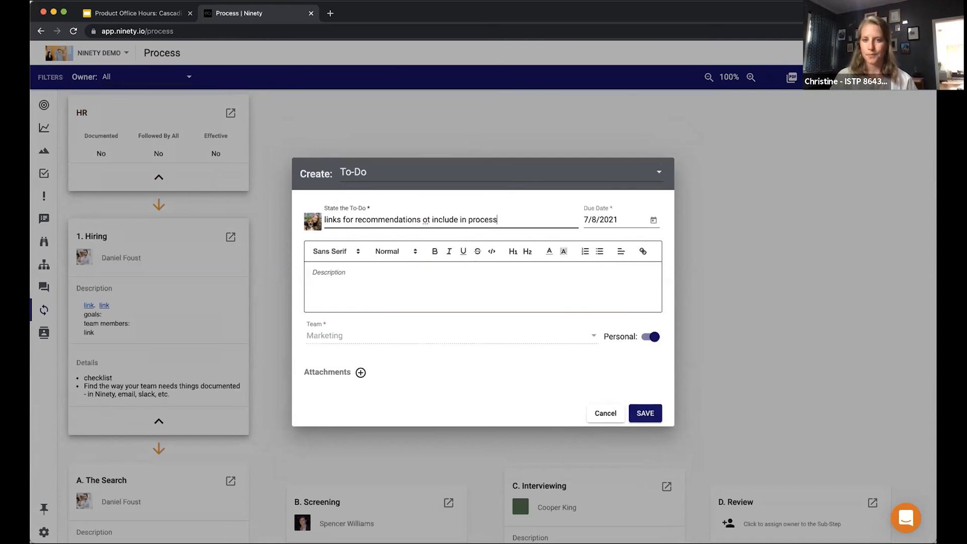
{"action": "left_click", "coordinate": [654, 415]}
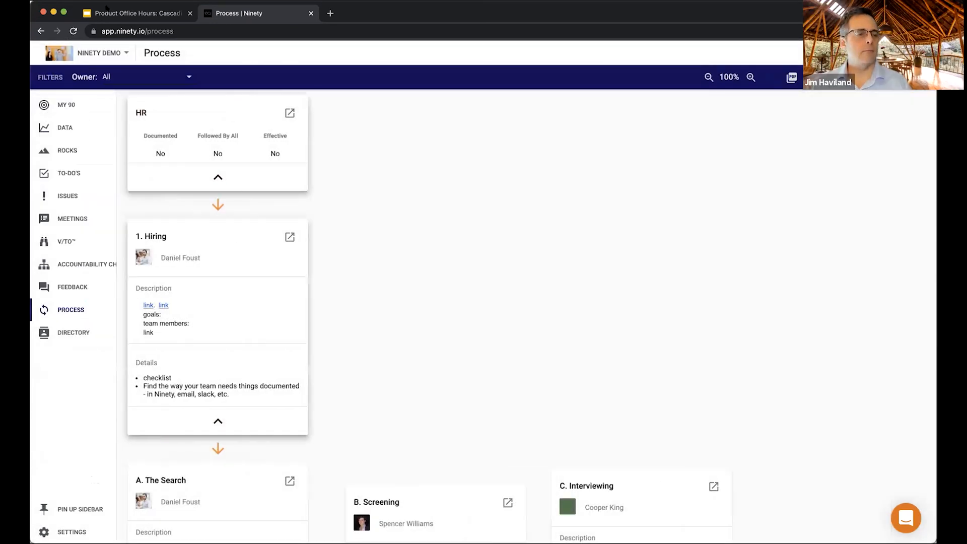
Switch to the Google Slides deck, present the Projects & Personal in Ninety slide through its first bullet, and exit full screen
{"action": "left_click", "coordinate": [120, 14]}
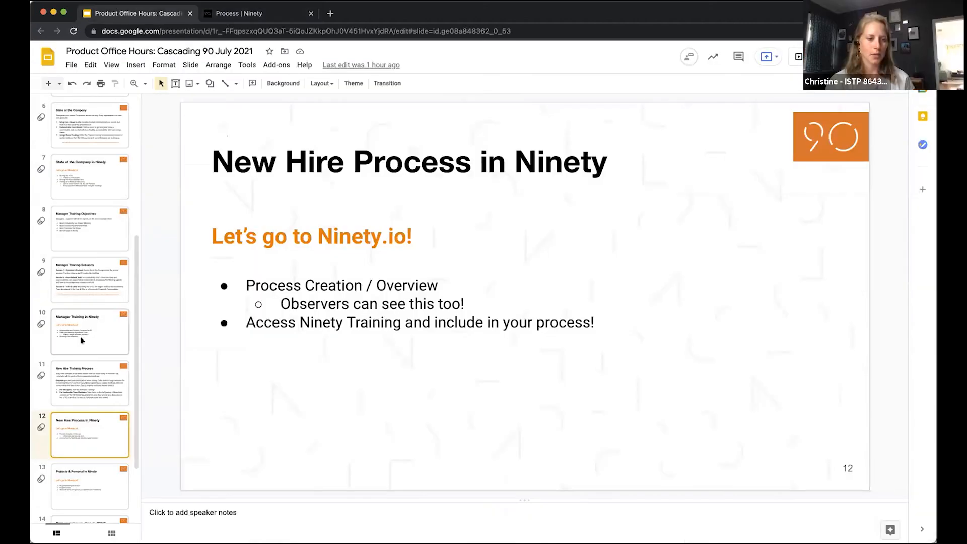
{"action": "scroll", "coordinate": [81, 340], "scroll_direction": "down", "scroll_amount": 2}
{"action": "left_click", "coordinate": [85, 403]}
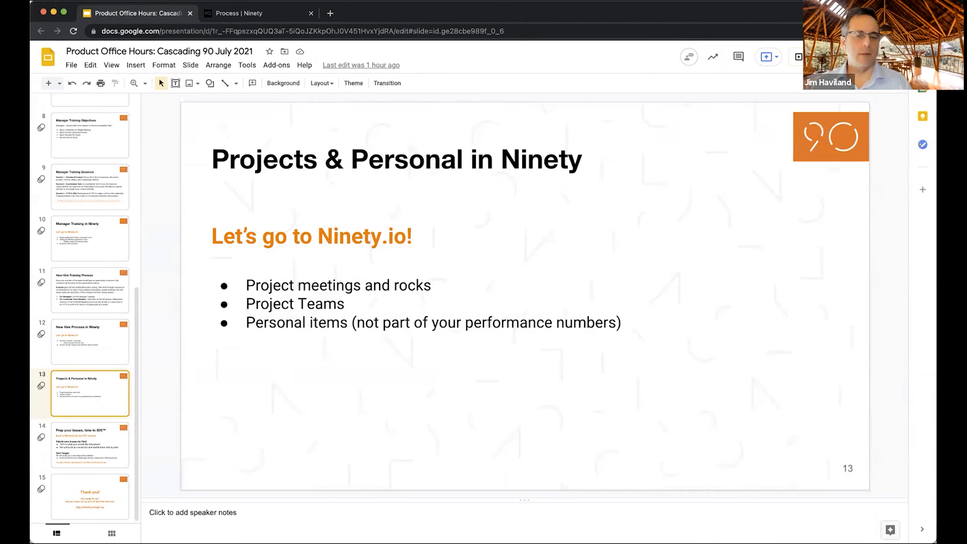
{"action": "left_click", "coordinate": [822, 57]}
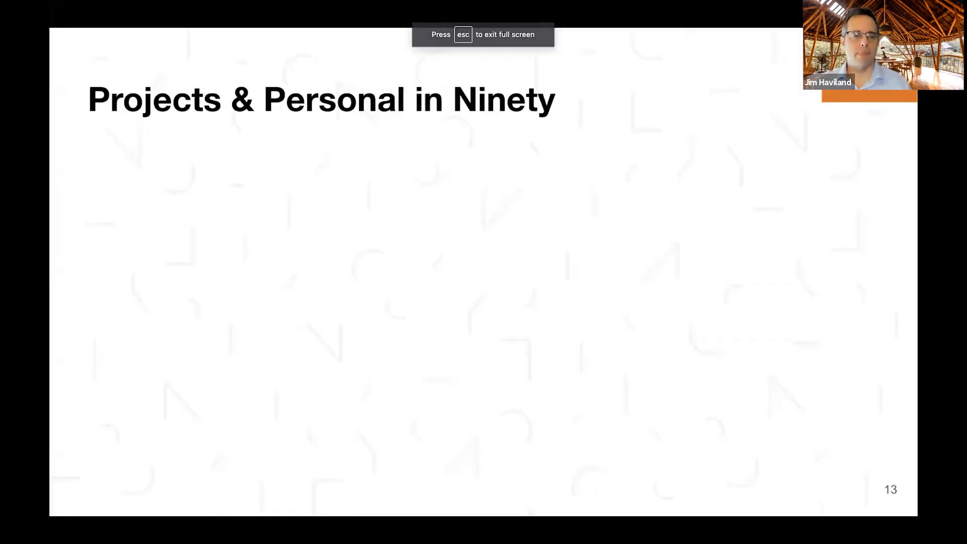
{"action": "key", "text": "Right"}
{"action": "key", "text": "Right"}
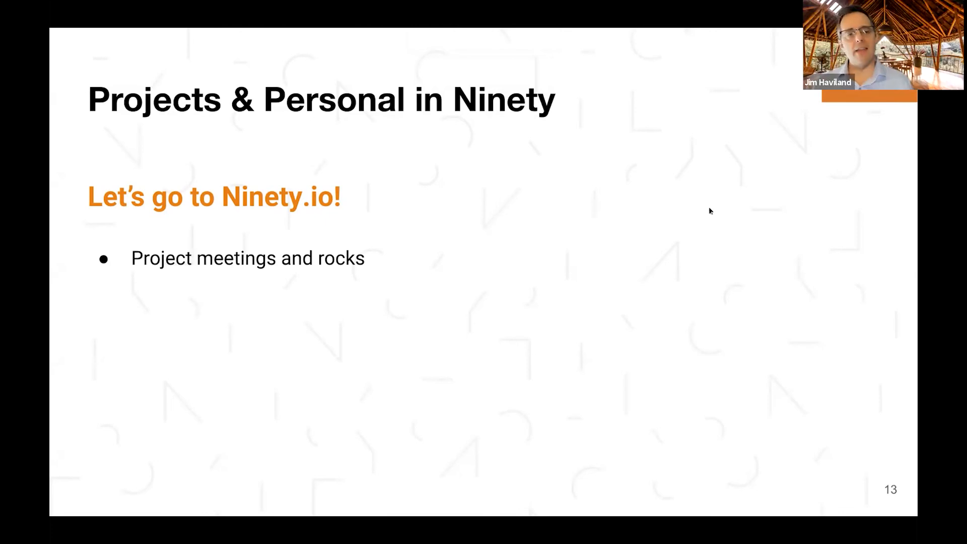
{"action": "scroll", "coordinate": [91, 267], "scroll_direction": "down", "scroll_amount": 2}
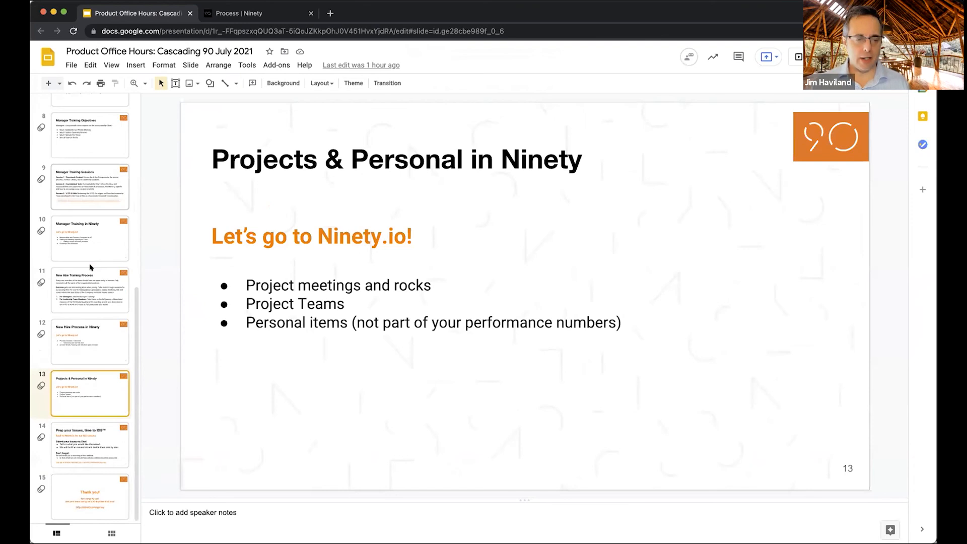
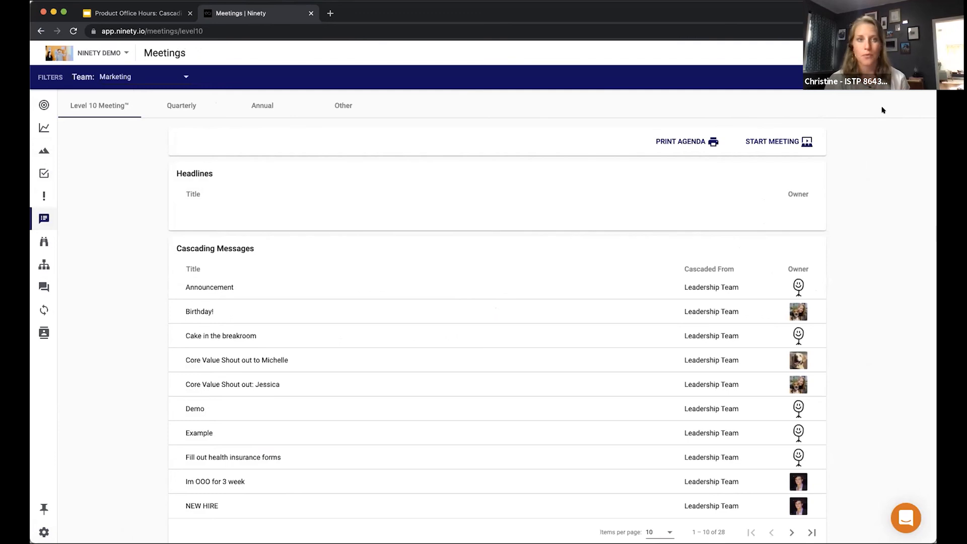
Start a new To-Do for the Marketing team, turn on its Personal option, and discard it without saving
{"action": "mouse_move", "coordinate": [70, 148]}
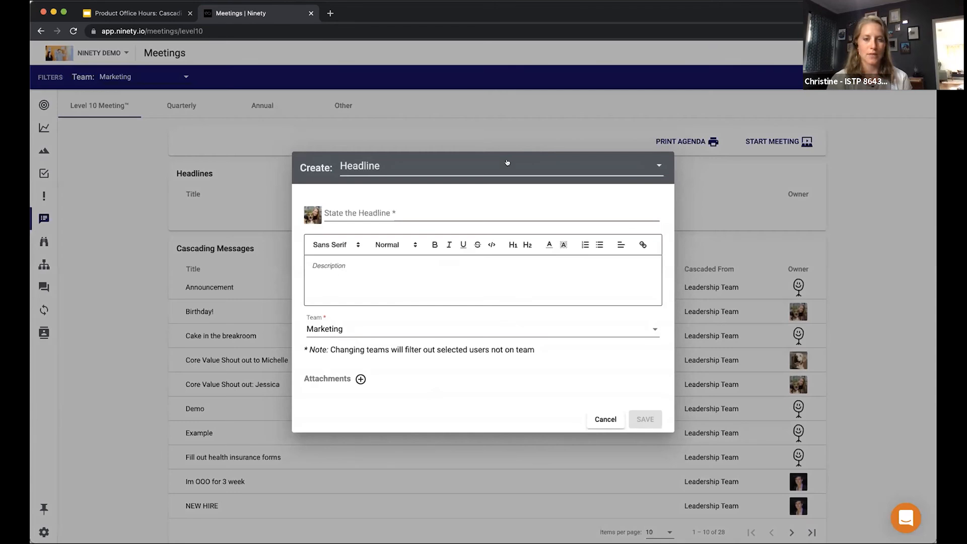
{"action": "left_click", "coordinate": [508, 164]}
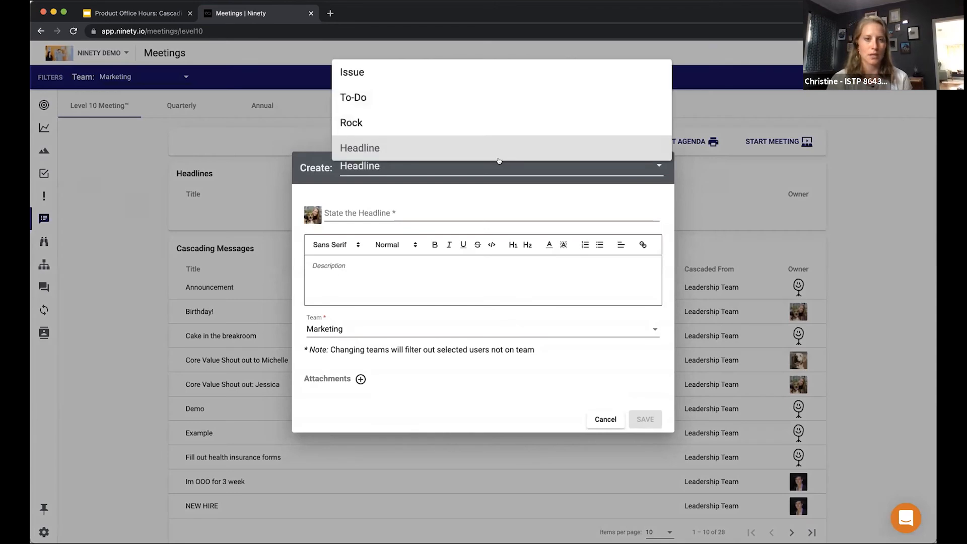
{"action": "left_click", "coordinate": [449, 101]}
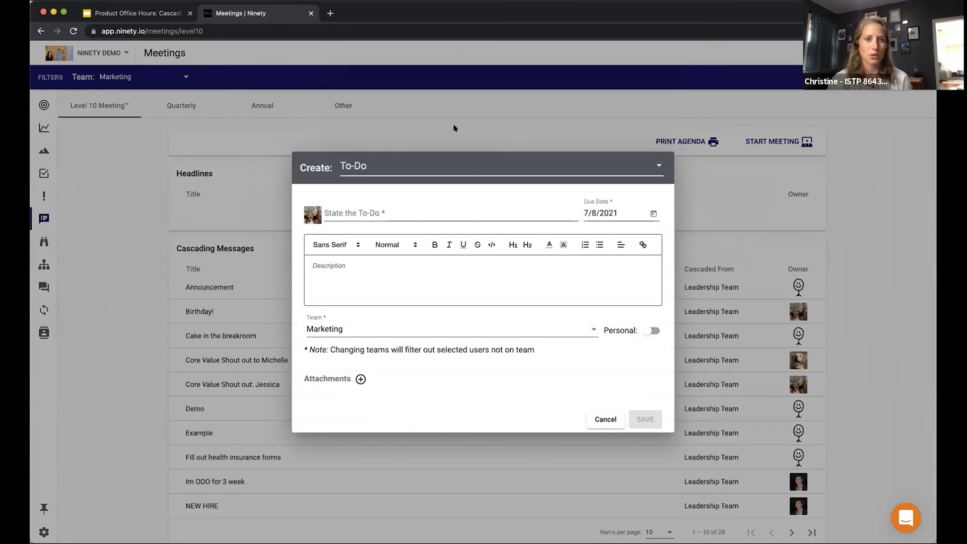
{"action": "left_click", "coordinate": [645, 327]}
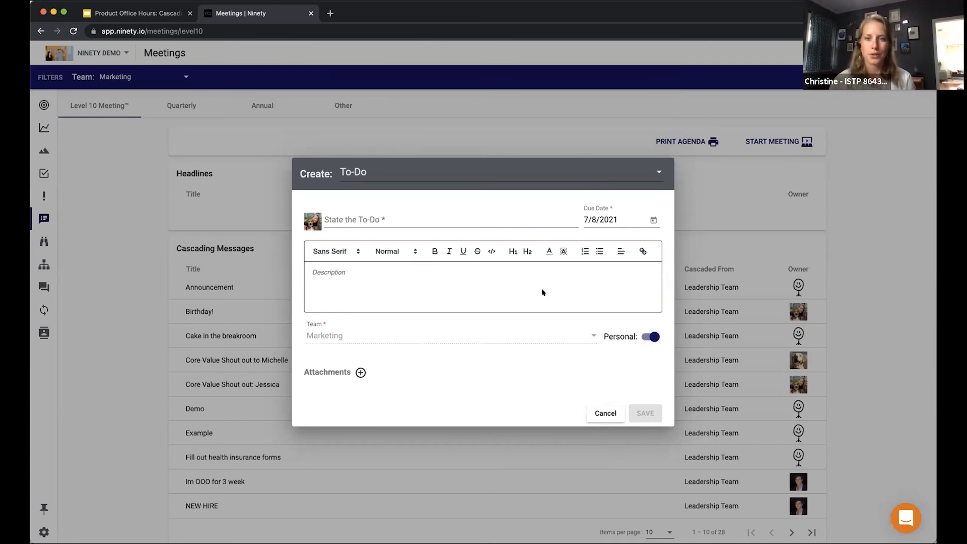
{"action": "left_click", "coordinate": [598, 414]}
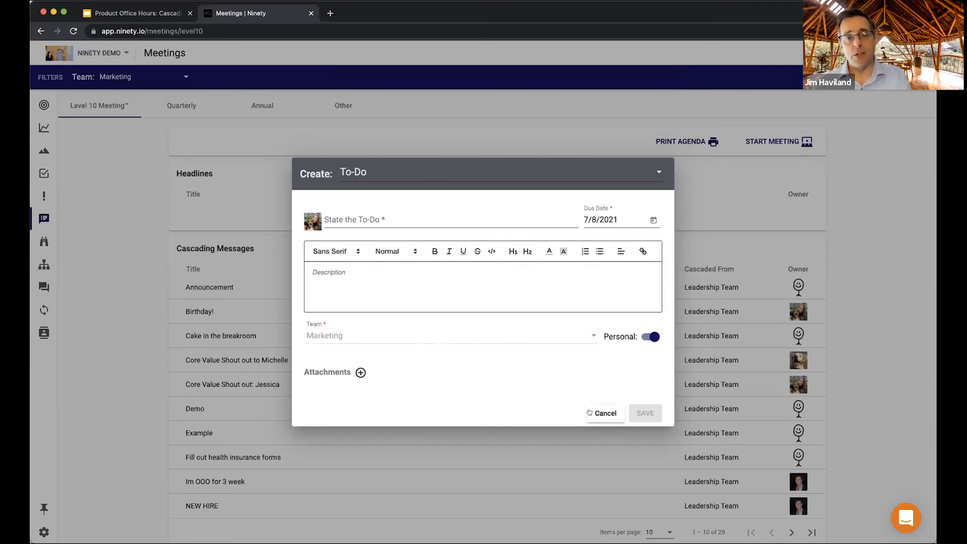
Open My 90 and examine its To-Do's, Rocks, Scorecard, Milestones, and charts
{"action": "left_click", "coordinate": [44, 105]}
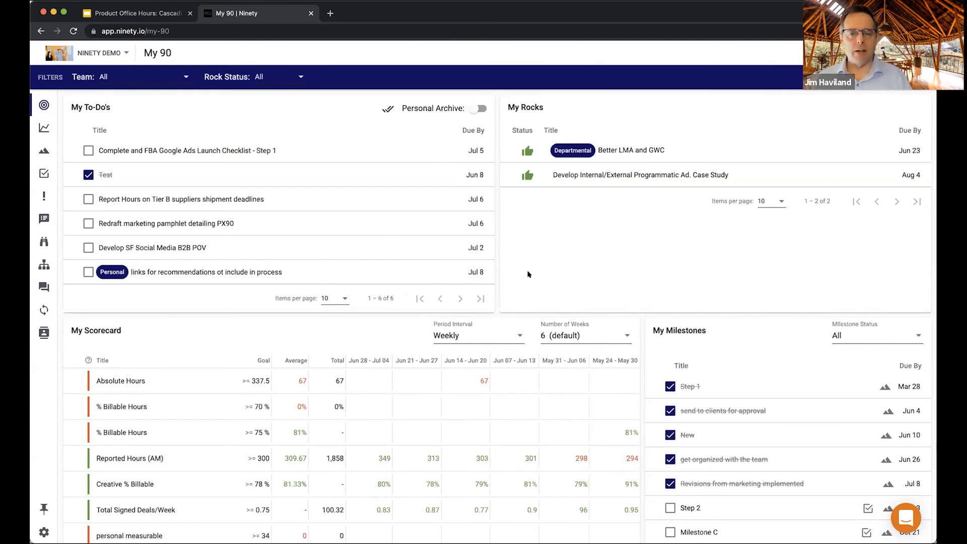
{"action": "scroll", "coordinate": [528, 274], "scroll_direction": "down", "scroll_amount": 2}
{"action": "scroll", "coordinate": [528, 274], "scroll_direction": "up", "scroll_amount": 2}
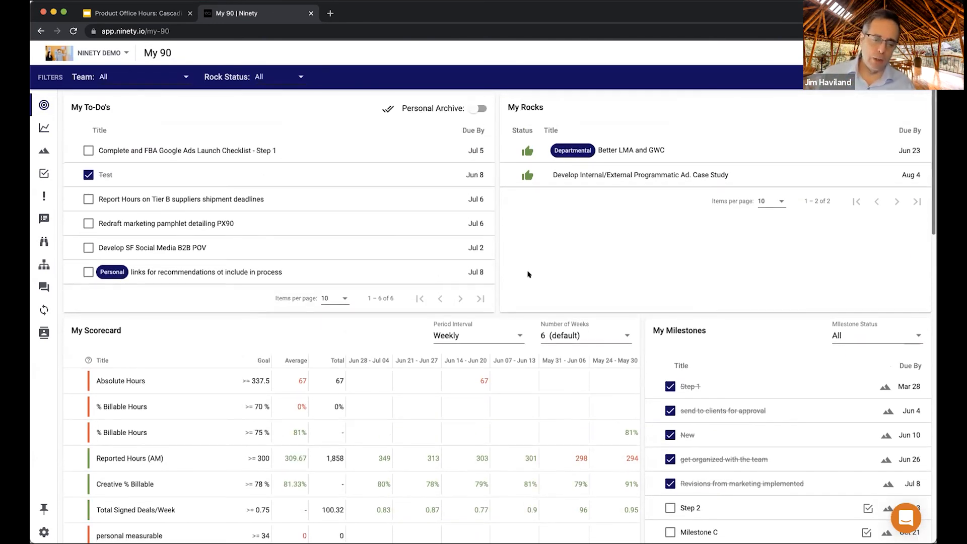
{"action": "scroll", "coordinate": [501, 240], "scroll_direction": "down", "scroll_amount": 10}
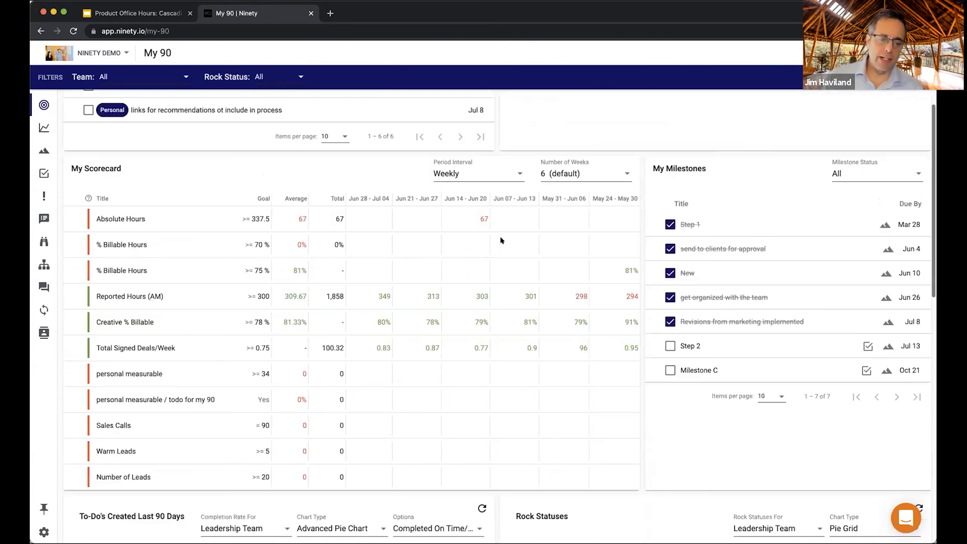
{"action": "scroll", "coordinate": [501, 241], "scroll_direction": "down", "scroll_amount": 2}
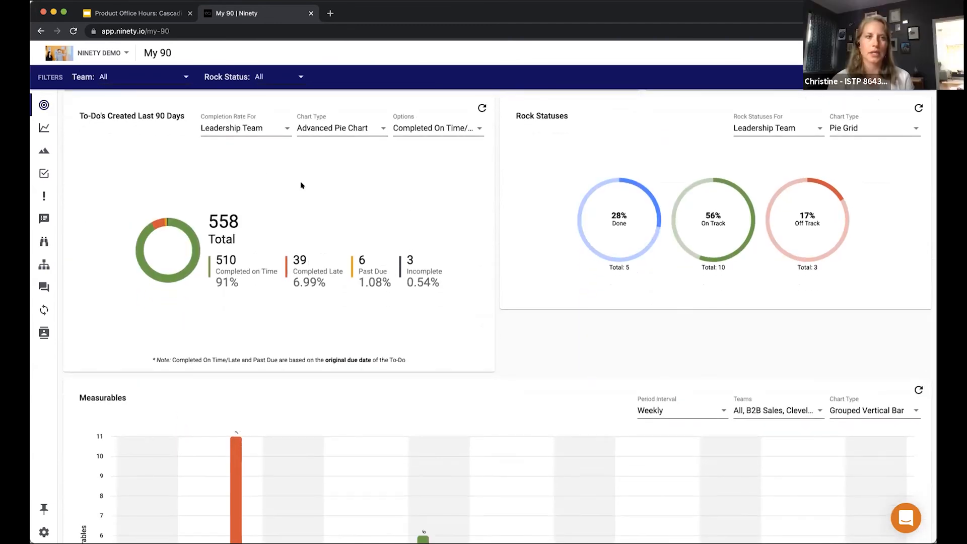
{"action": "scroll", "coordinate": [269, 178], "scroll_direction": "up", "scroll_amount": 12}
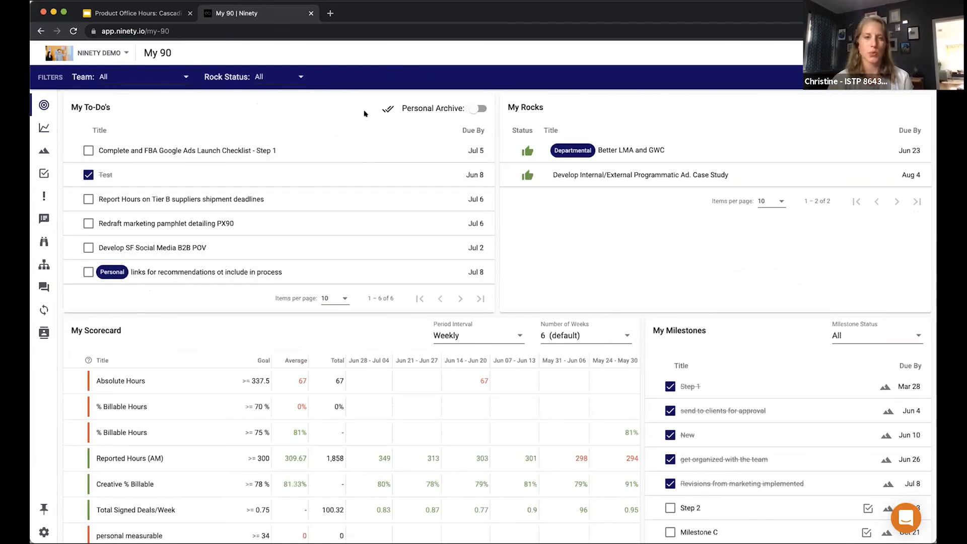
View My 90 filtered to the B2B Sales team, and restore the team filter to All
{"action": "left_click", "coordinate": [151, 77]}
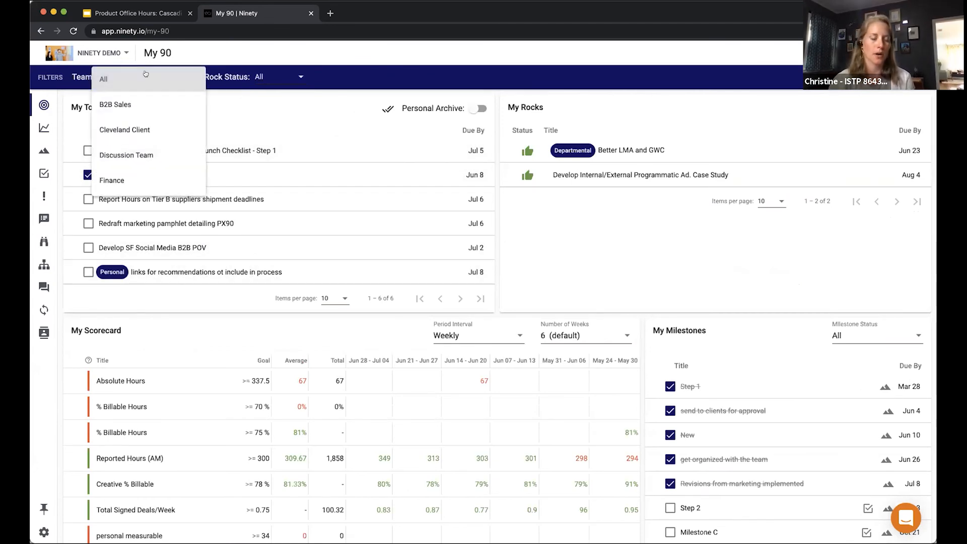
{"action": "left_click", "coordinate": [134, 107]}
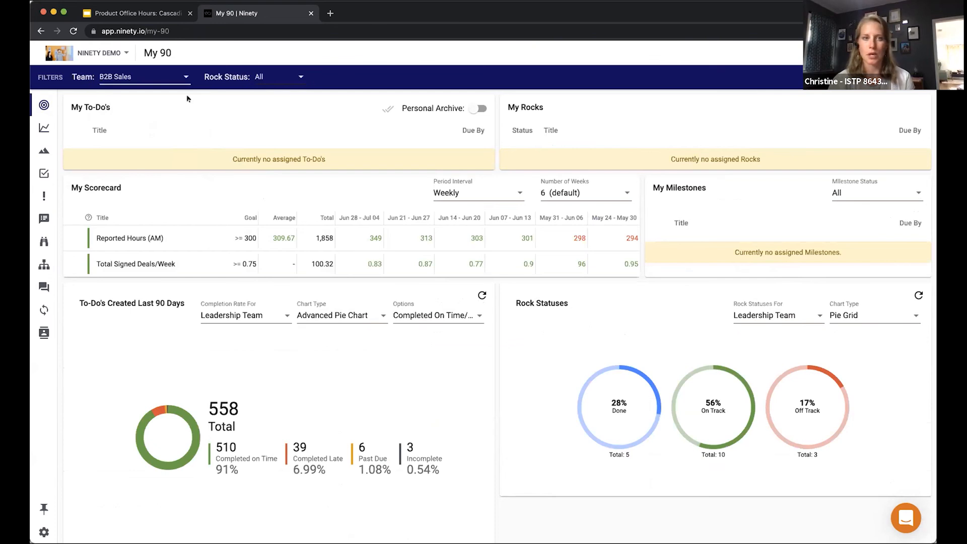
{"action": "left_click", "coordinate": [160, 80]}
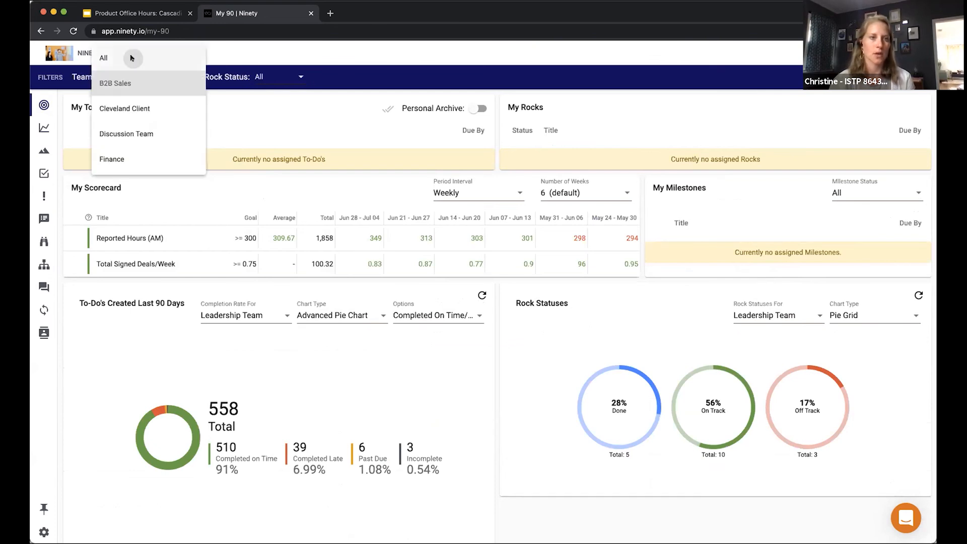
{"action": "left_click", "coordinate": [190, 59]}
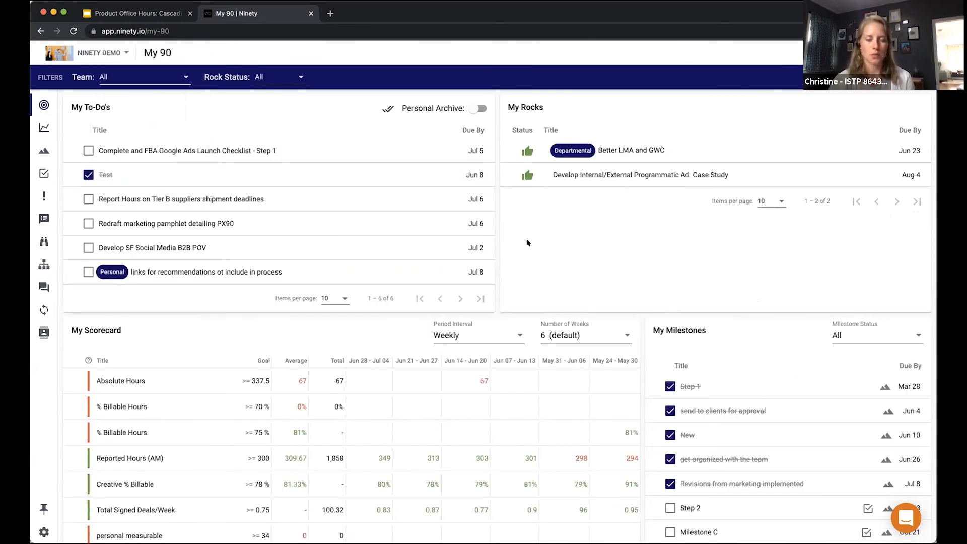
Set the To-Do's Created Last 90 Days completion rate to My To-Do's and review the My 90 charts
{"action": "scroll", "coordinate": [528, 250], "scroll_direction": "down", "scroll_amount": 6}
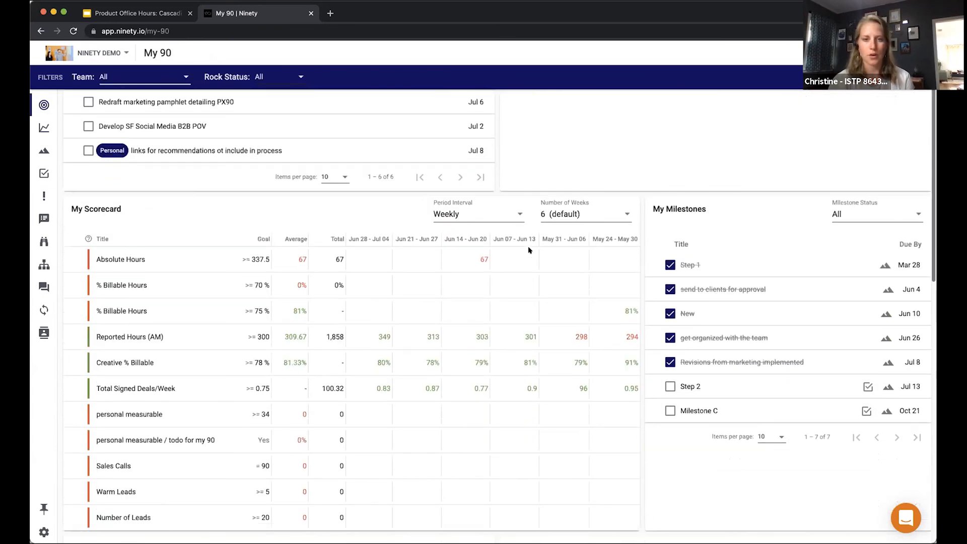
{"action": "scroll", "coordinate": [529, 250], "scroll_direction": "down", "scroll_amount": 4}
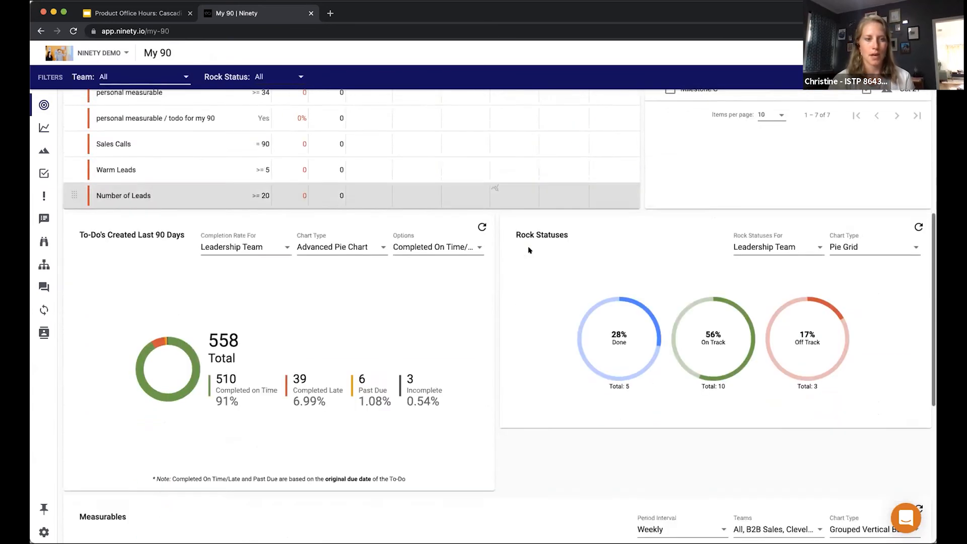
{"action": "left_click", "coordinate": [251, 149]}
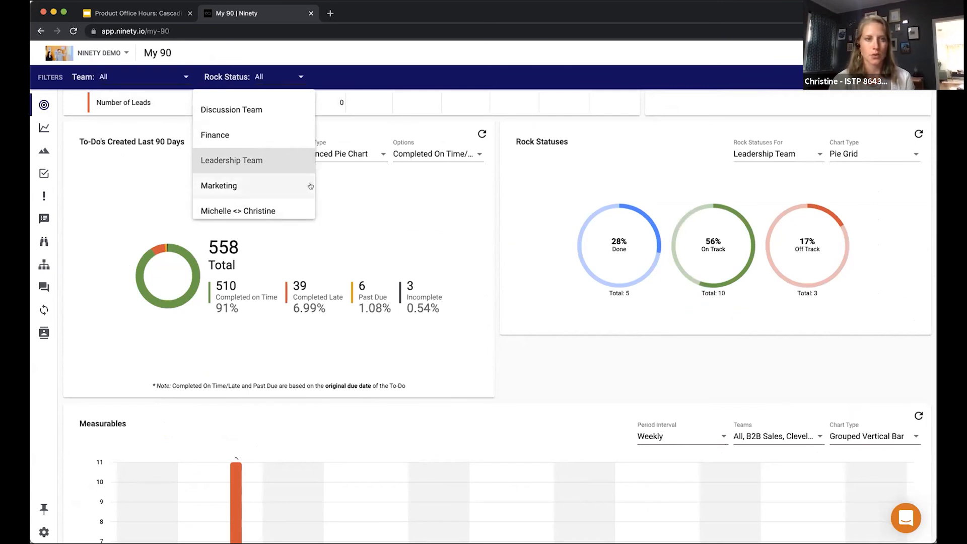
{"action": "scroll", "coordinate": [308, 185], "scroll_direction": "up", "scroll_amount": 3}
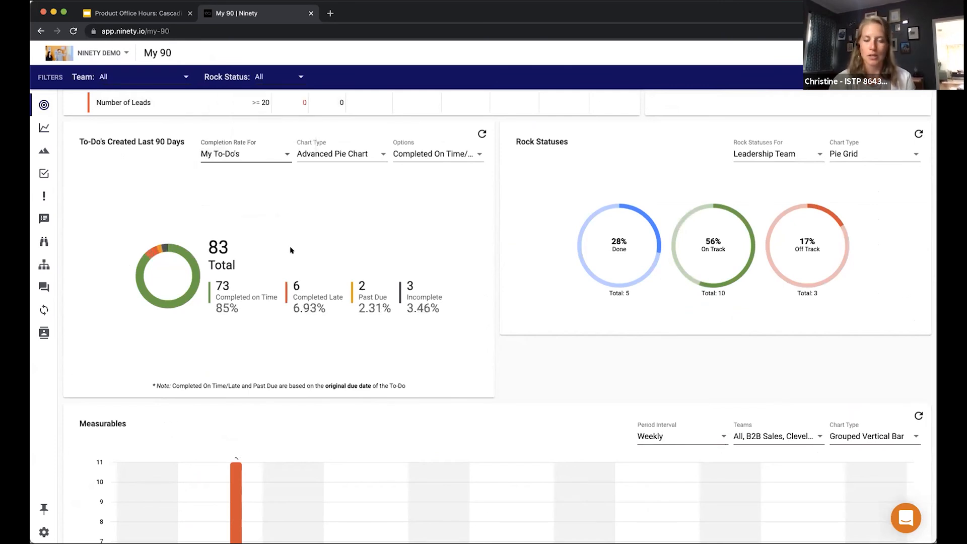
{"action": "scroll", "coordinate": [429, 403], "scroll_direction": "down", "scroll_amount": 5}
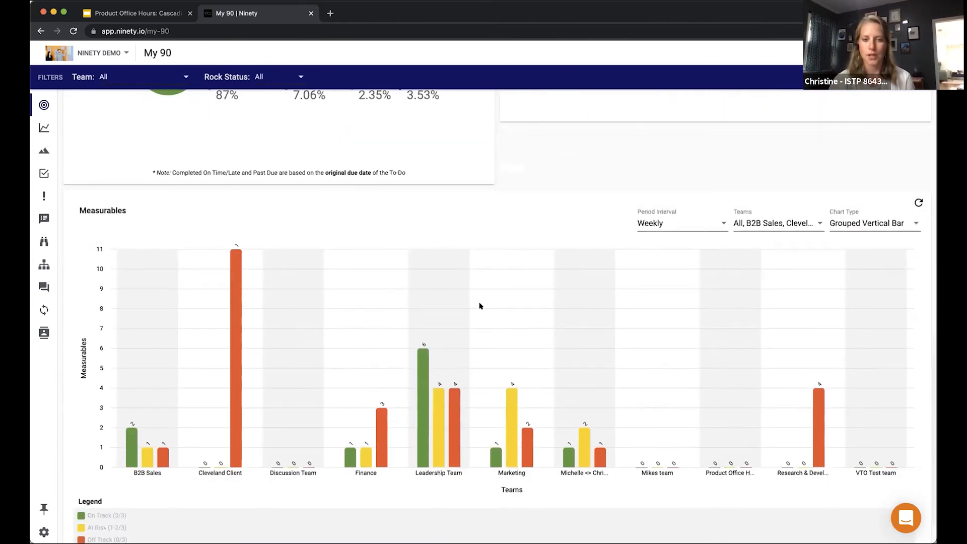
{"action": "scroll", "coordinate": [479, 309], "scroll_direction": "up", "scroll_amount": 10}
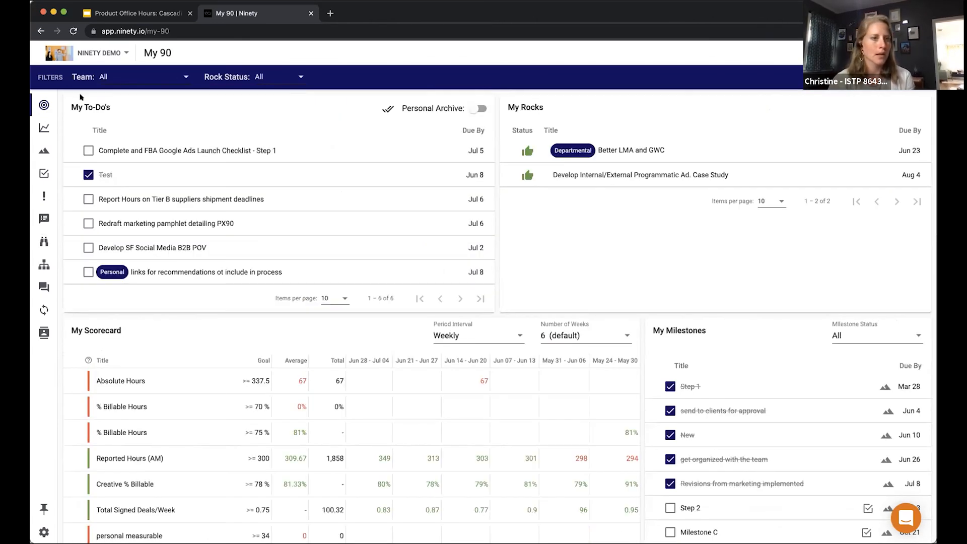
Switch to the Google Slides deck and show the Prep your Issues, time to IDS slide
{"action": "left_click", "coordinate": [124, 14]}
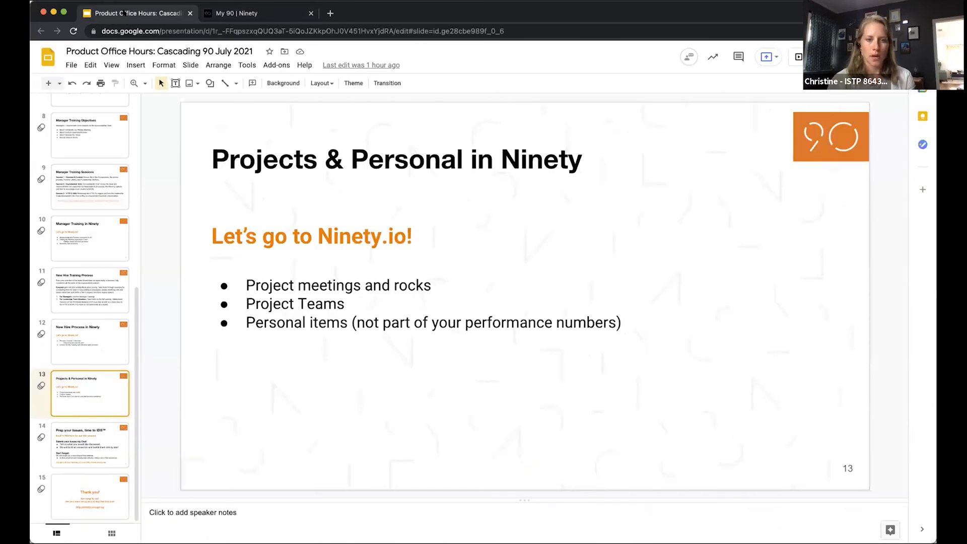
{"action": "left_click", "coordinate": [84, 437]}
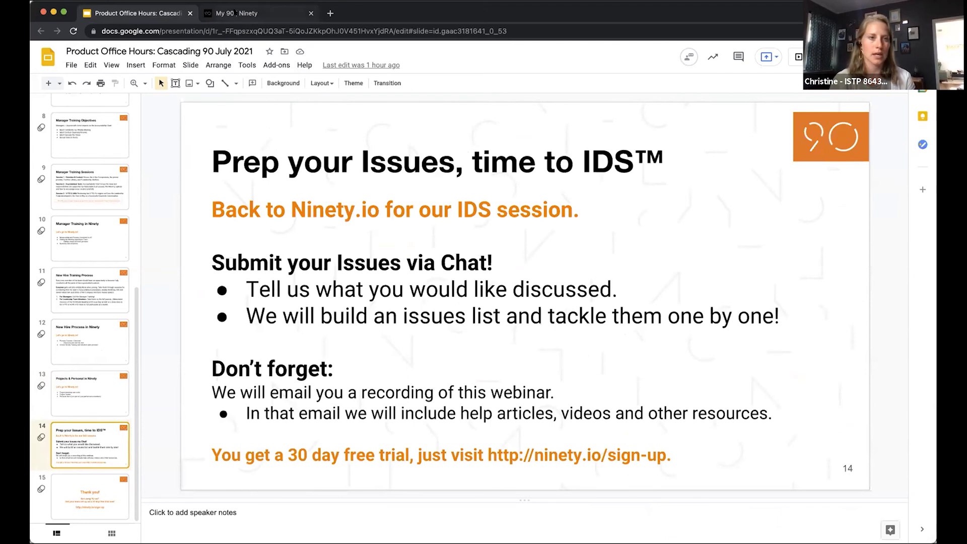
Switch back to Ninety, show the Product Office Hours team's short-term Issues, and view the details of Headlines section of Meetings
{"action": "left_click", "coordinate": [235, 12]}
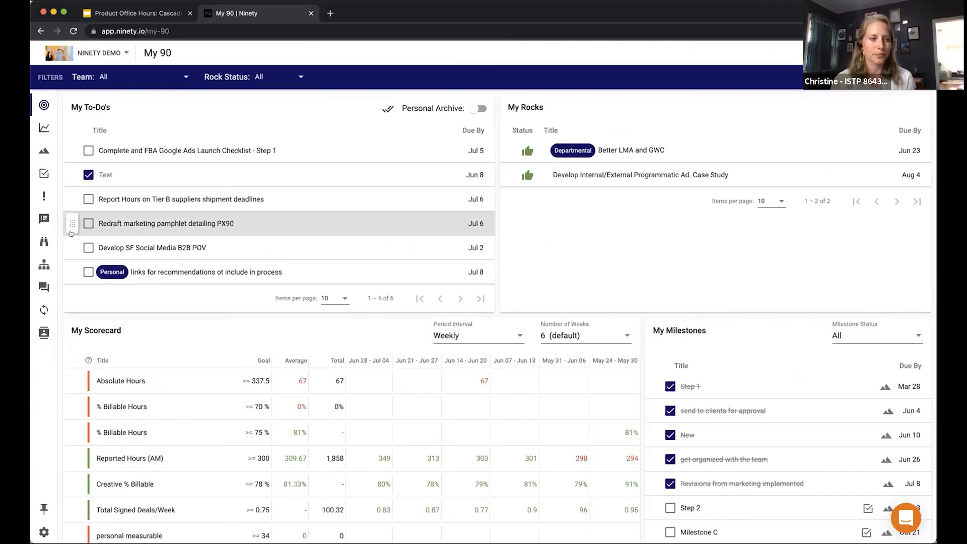
{"action": "left_click", "coordinate": [48, 198]}
{"action": "left_click", "coordinate": [125, 76]}
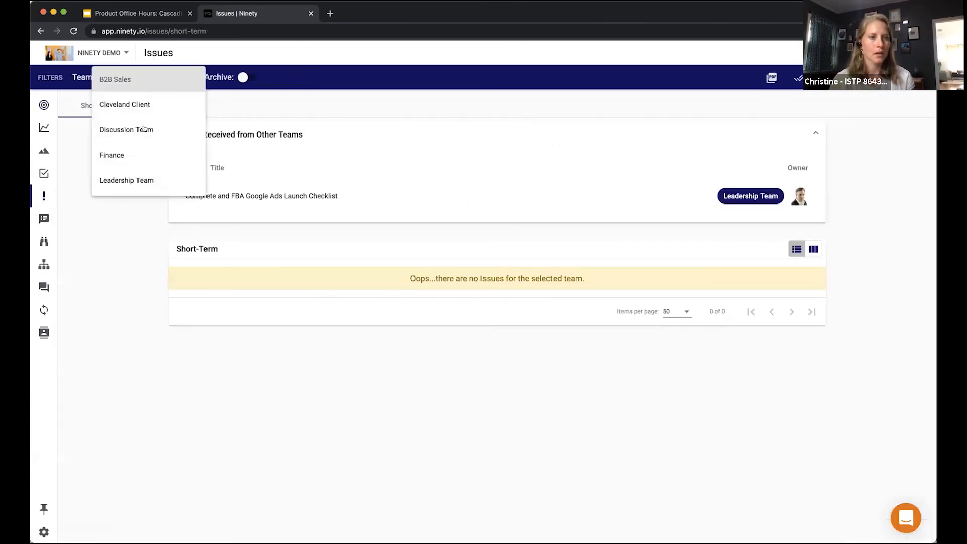
{"action": "scroll", "coordinate": [141, 132], "scroll_direction": "down", "scroll_amount": 5}
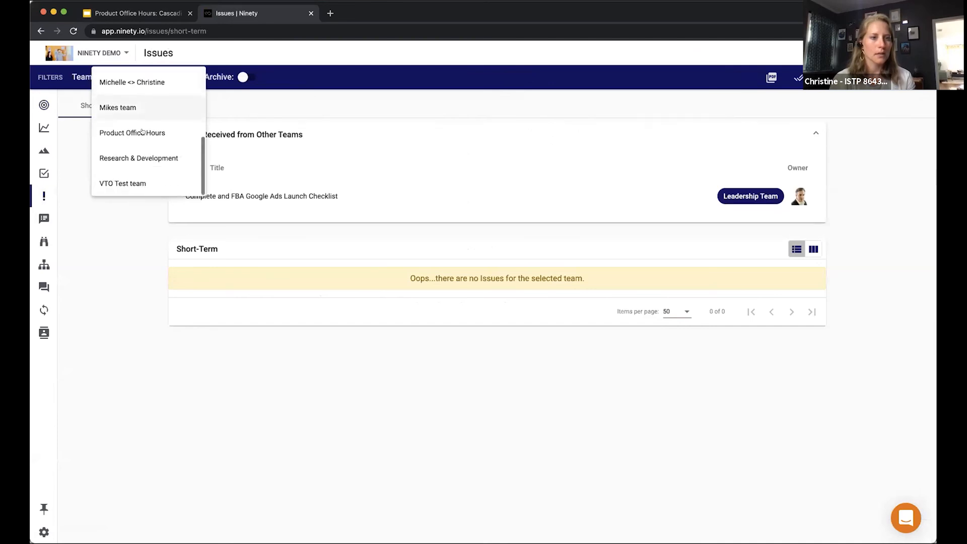
{"action": "left_click", "coordinate": [141, 133]}
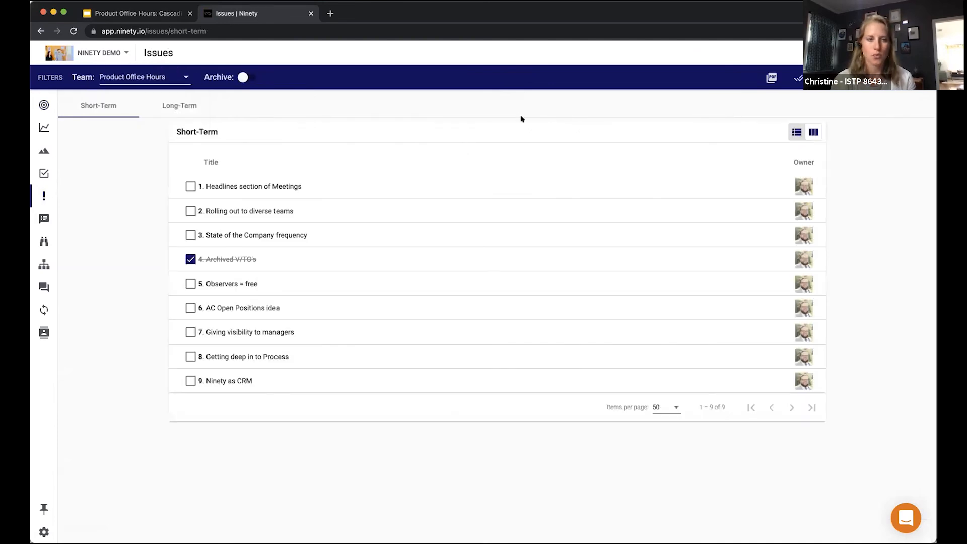
{"action": "left_click", "coordinate": [327, 187]}
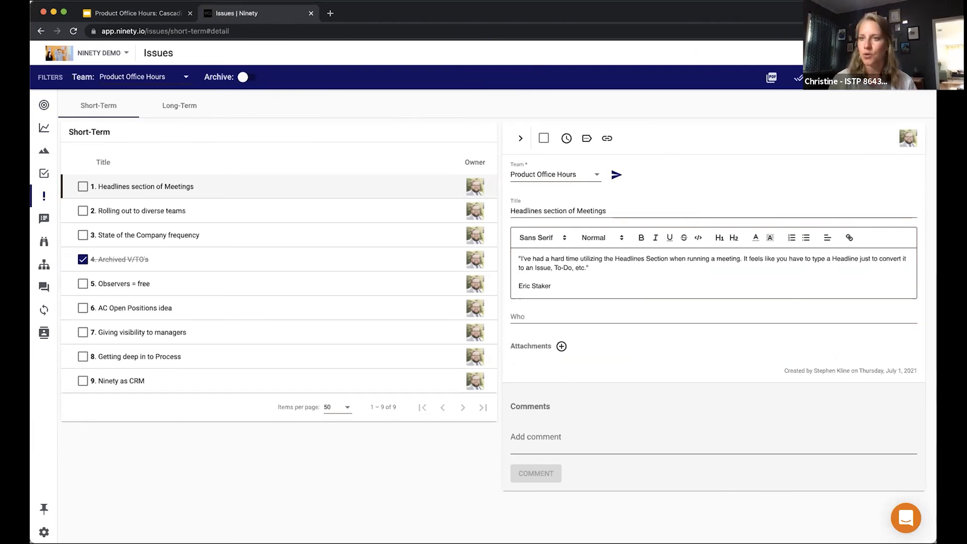
Create a Headline for the Product Office Hours team titled "Core Value: Teamwork -" followed by the colleague's first name
{"action": "left_click", "coordinate": [856, 53]}
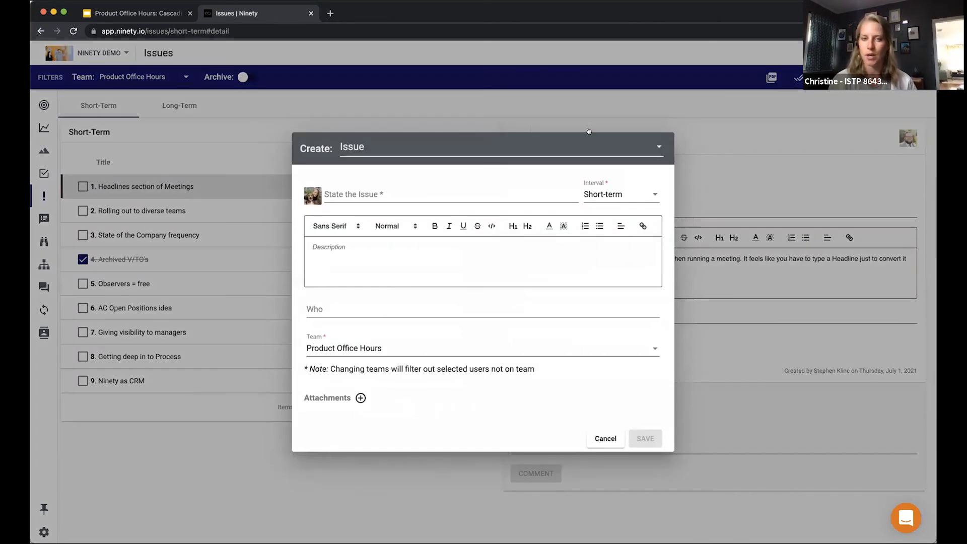
{"action": "left_click", "coordinate": [472, 149]}
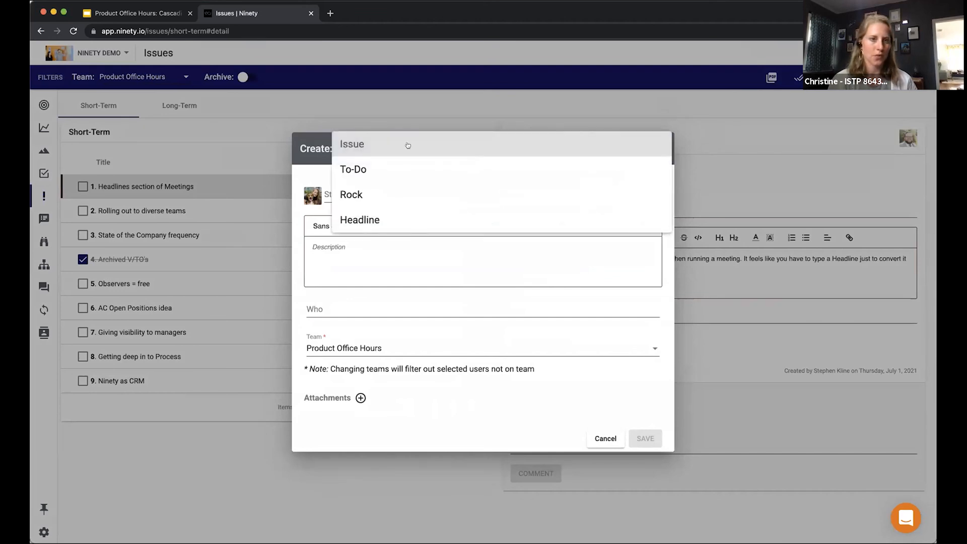
{"action": "left_click", "coordinate": [379, 219]}
{"action": "left_click", "coordinate": [372, 211]}
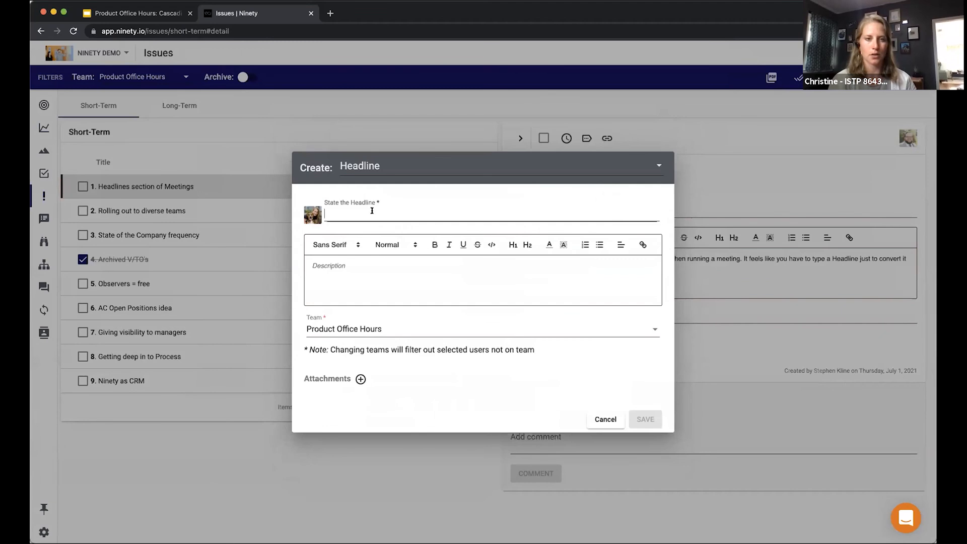
{"action": "type", "text": "Core Vale"}
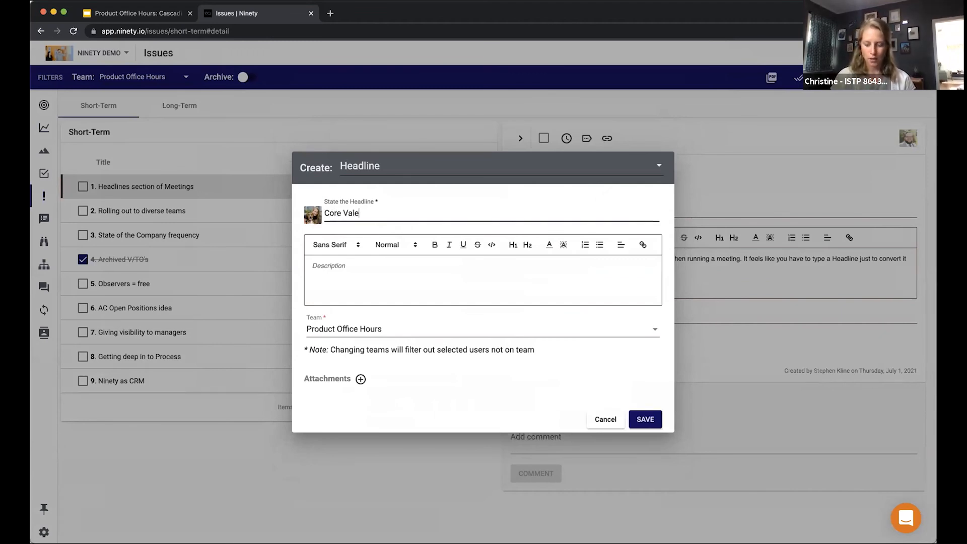
{"action": "key", "text": "BackSpace"}
{"action": "type", "text": "ue: "}
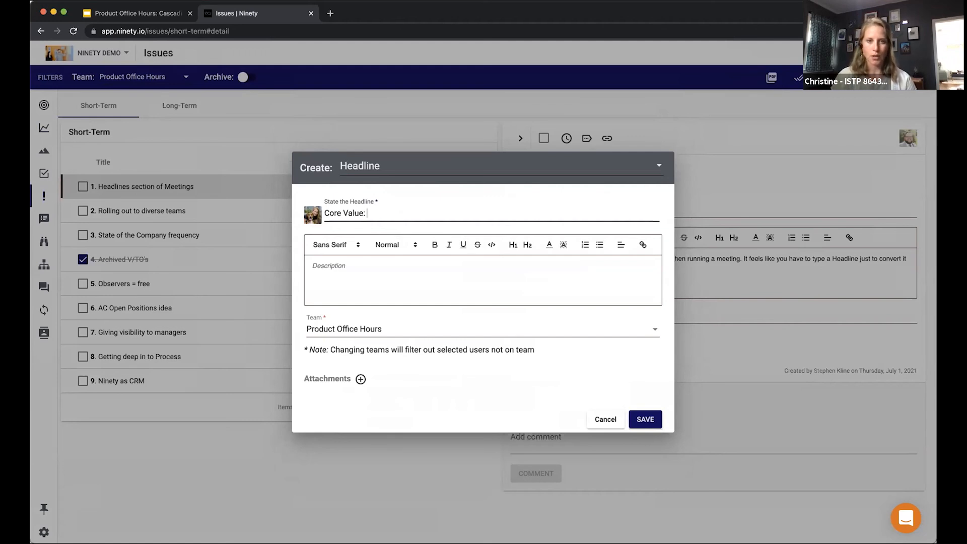
{"action": "type", "text": "T"}
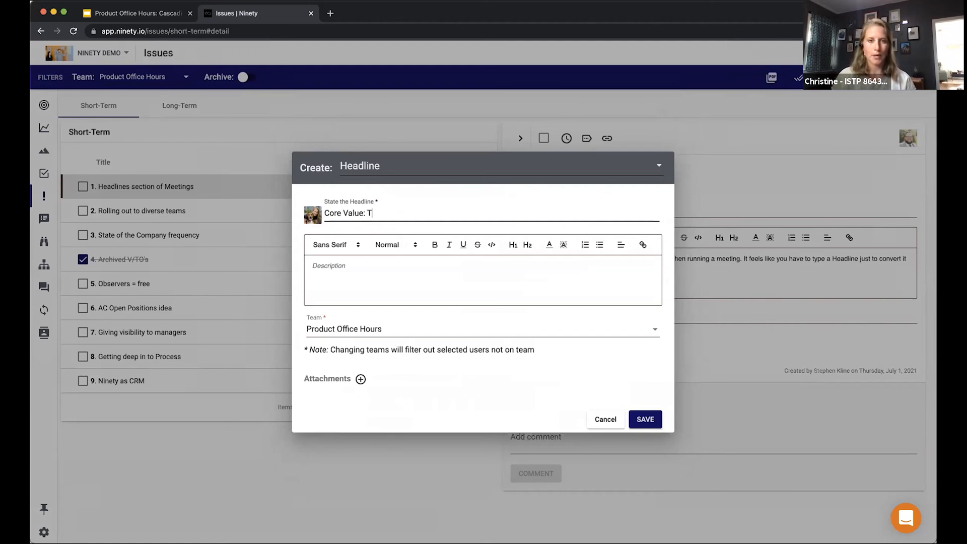
{"action": "type", "text": "eamwork - Stephen"}
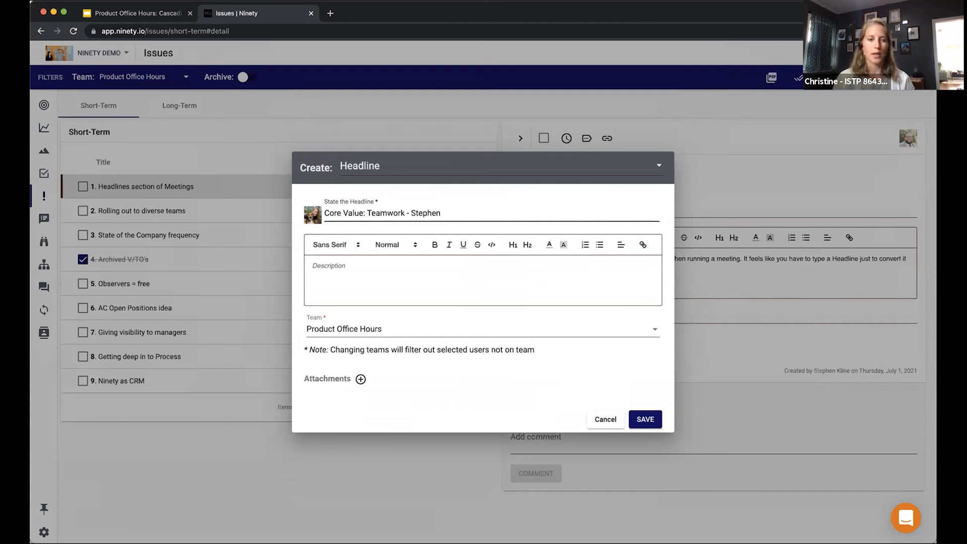
{"action": "left_click", "coordinate": [358, 267]}
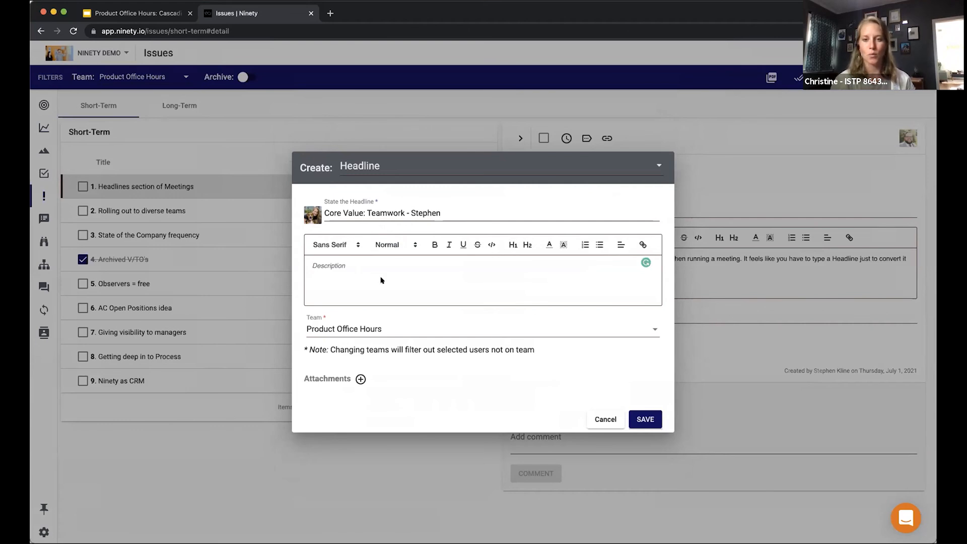
{"action": "left_click", "coordinate": [641, 417]}
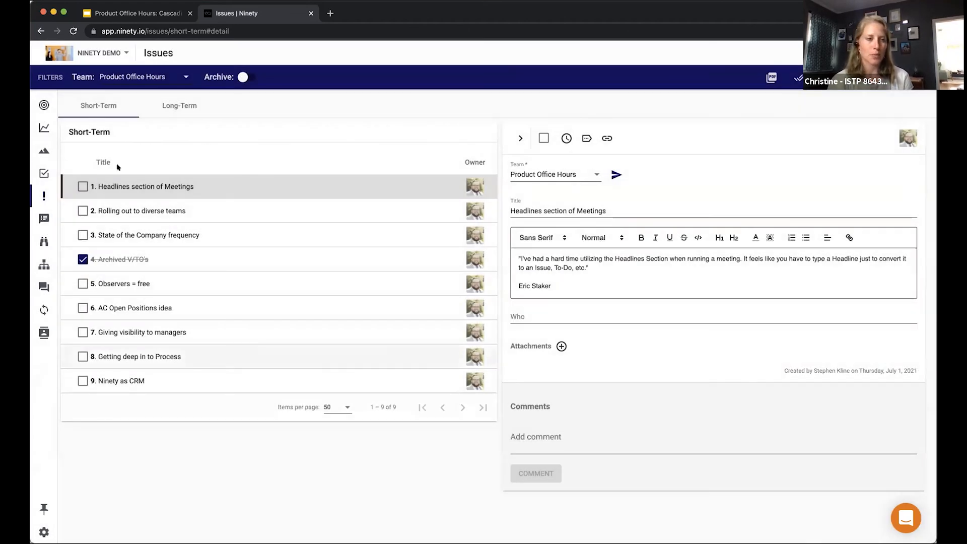
Start a Cascading Message from the Core Value headline in the team's Level 10 Meetings, and discard it without saving
{"action": "mouse_move", "coordinate": [46, 221]}
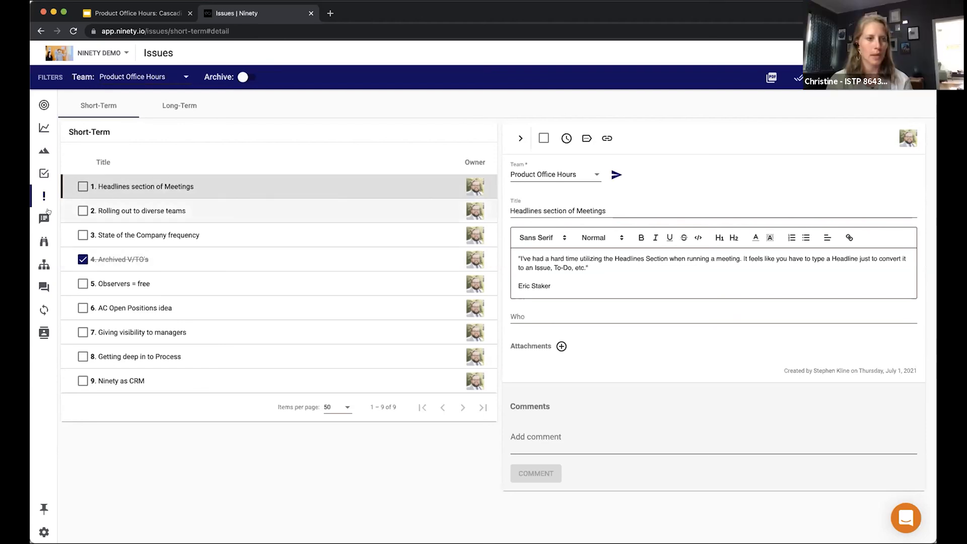
{"action": "left_click", "coordinate": [120, 222]}
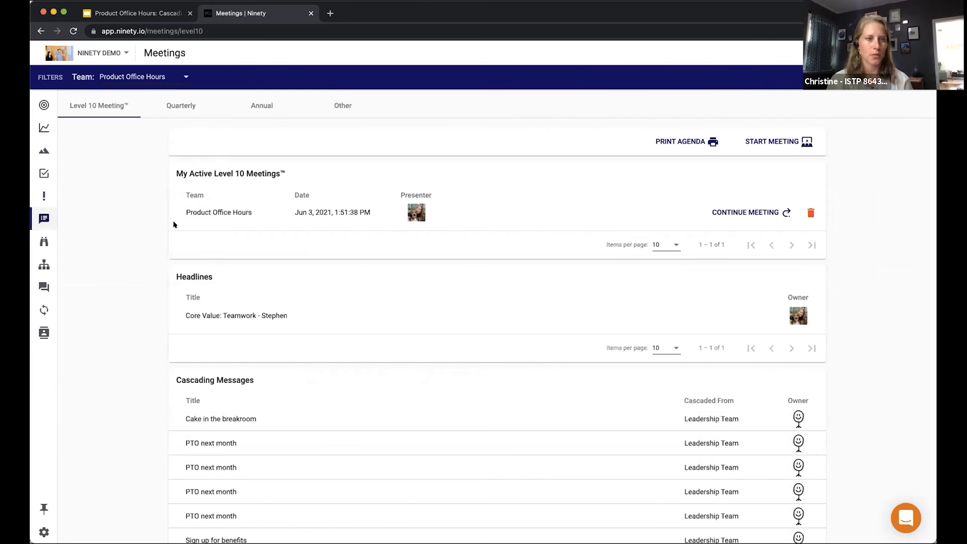
{"action": "right_click", "coordinate": [315, 311]}
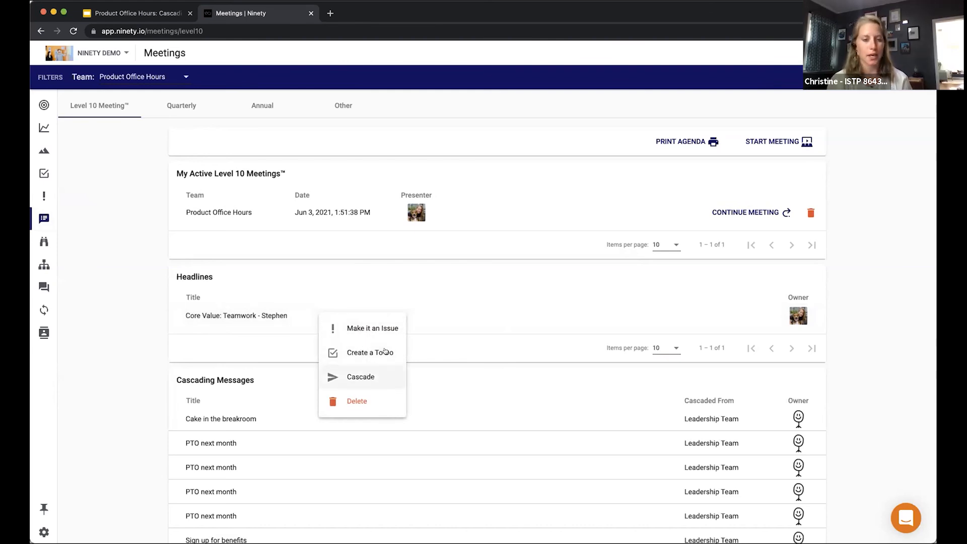
{"action": "left_click", "coordinate": [361, 373]}
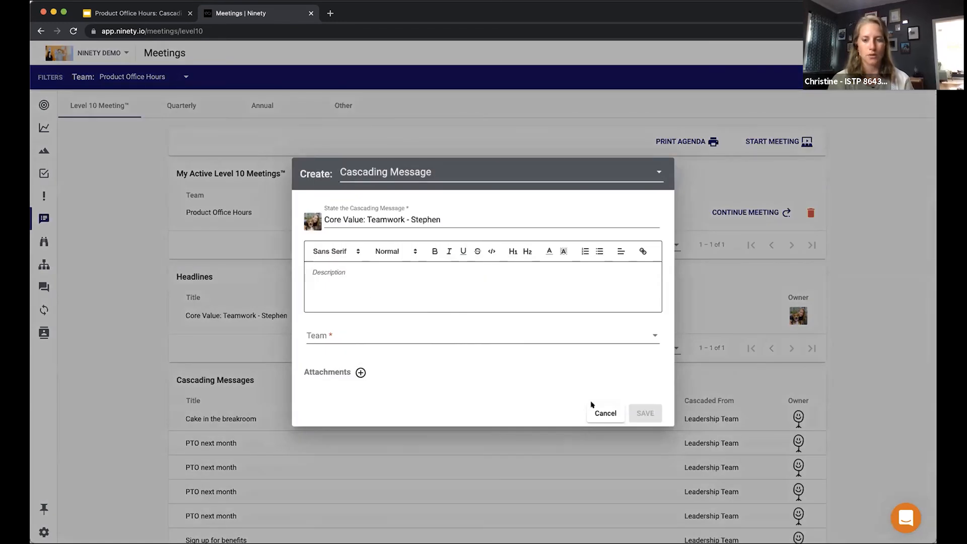
{"action": "left_click", "coordinate": [605, 412]}
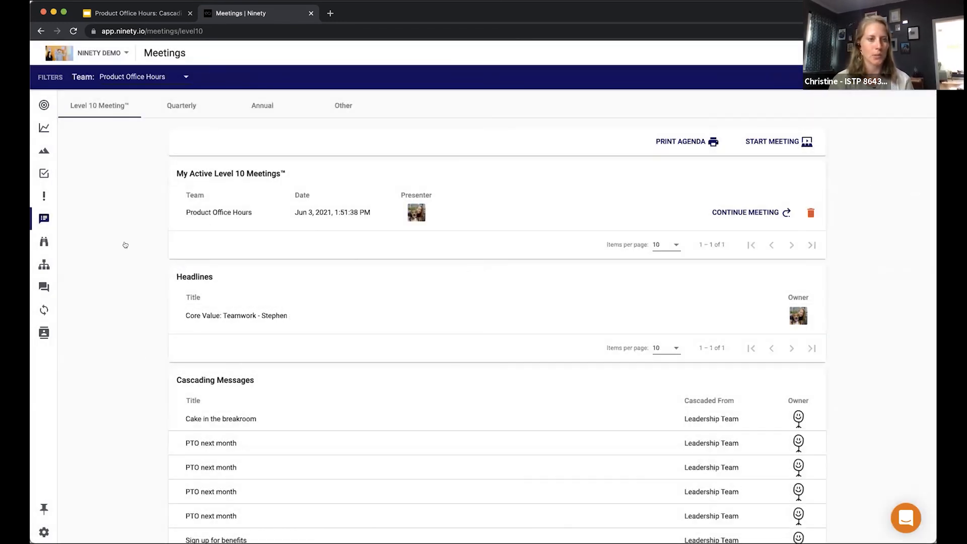
Return to the team's Issues and mark Headlines section of Meetings and Rolling out to diverse teams as completed
{"action": "left_click", "coordinate": [53, 196]}
{"action": "left_click", "coordinate": [191, 186]}
{"action": "left_click", "coordinate": [291, 210]}
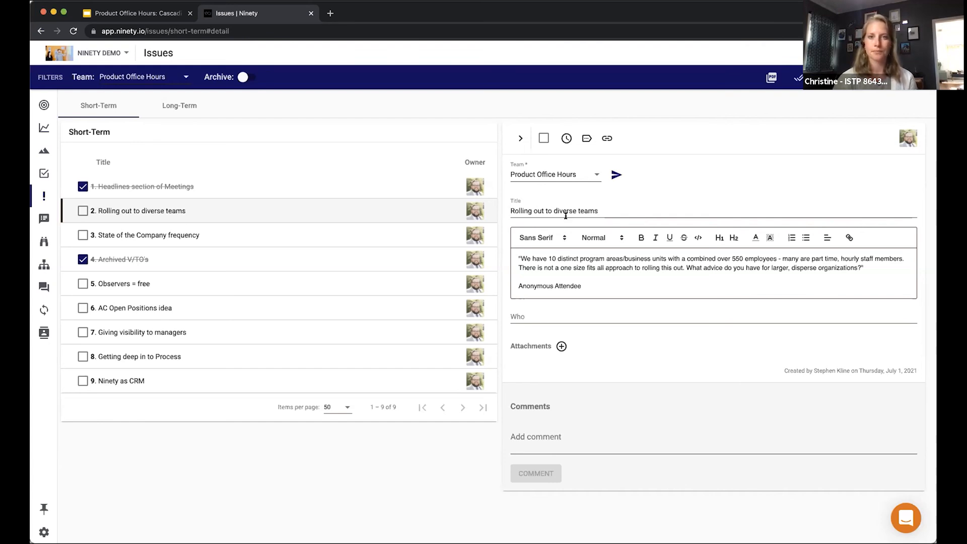
{"action": "left_click", "coordinate": [543, 139]}
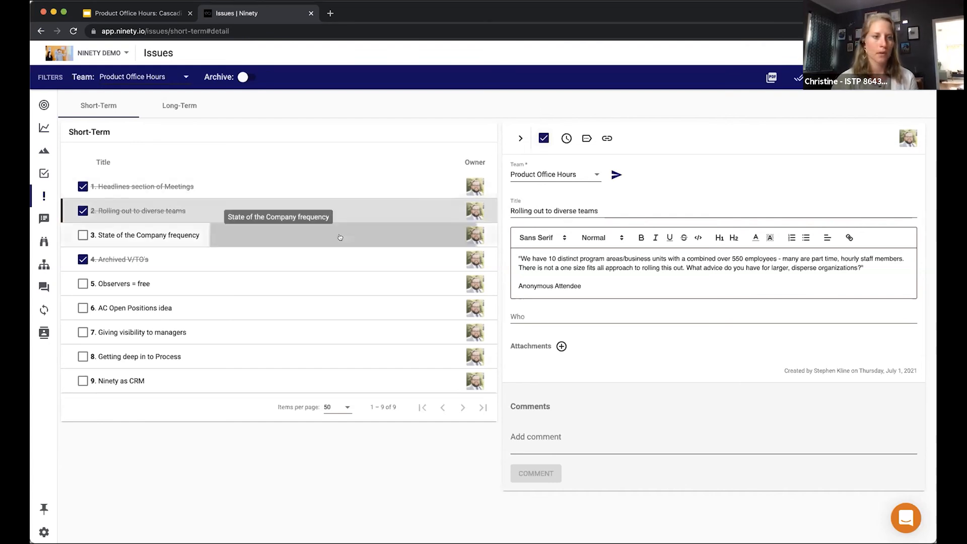
Retitle the third issue "State of the Company frequency - QUARTERLY!!" and mark it as completed
{"action": "left_click", "coordinate": [340, 237]}
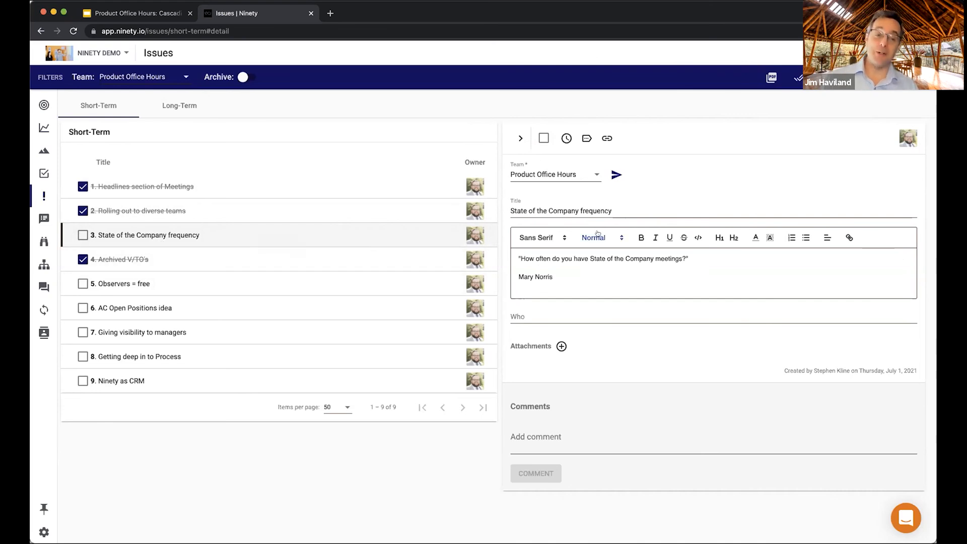
{"action": "left_click", "coordinate": [630, 209]}
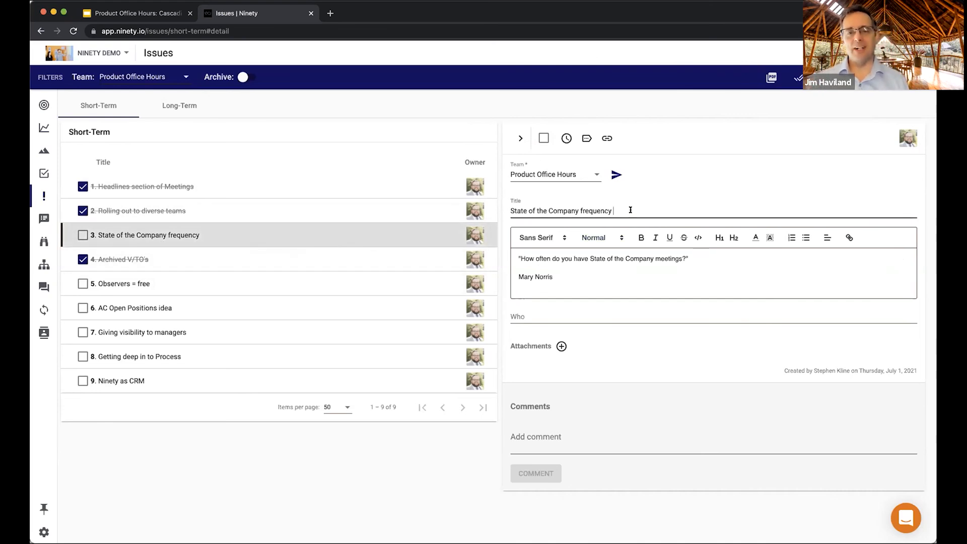
{"action": "type", "text": "QUA"}
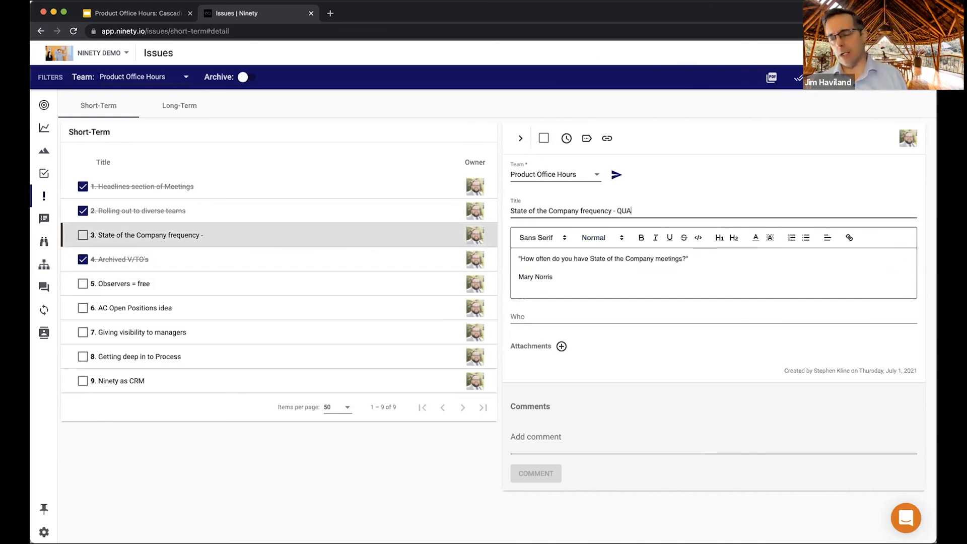
{"action": "type", "text": "RTERLY!!"}
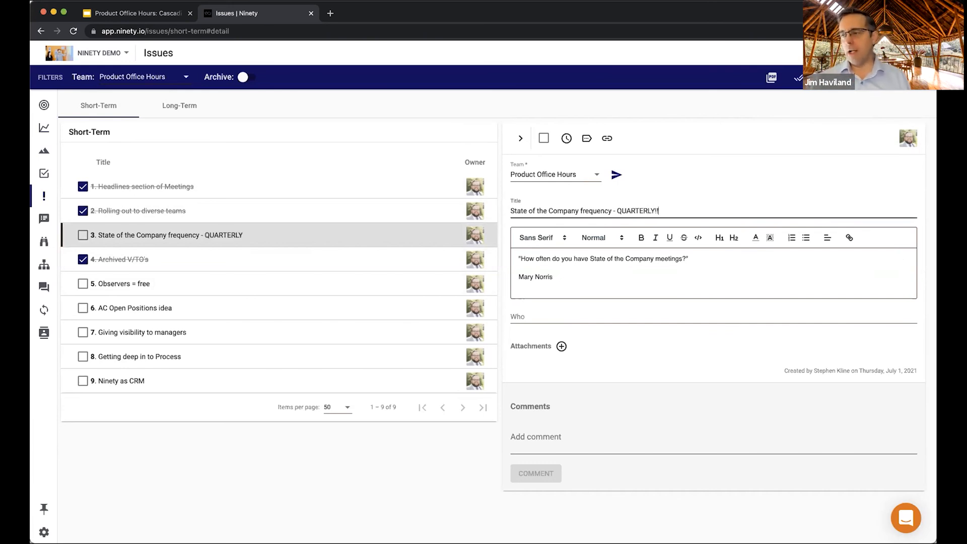
{"action": "left_click", "coordinate": [692, 153]}
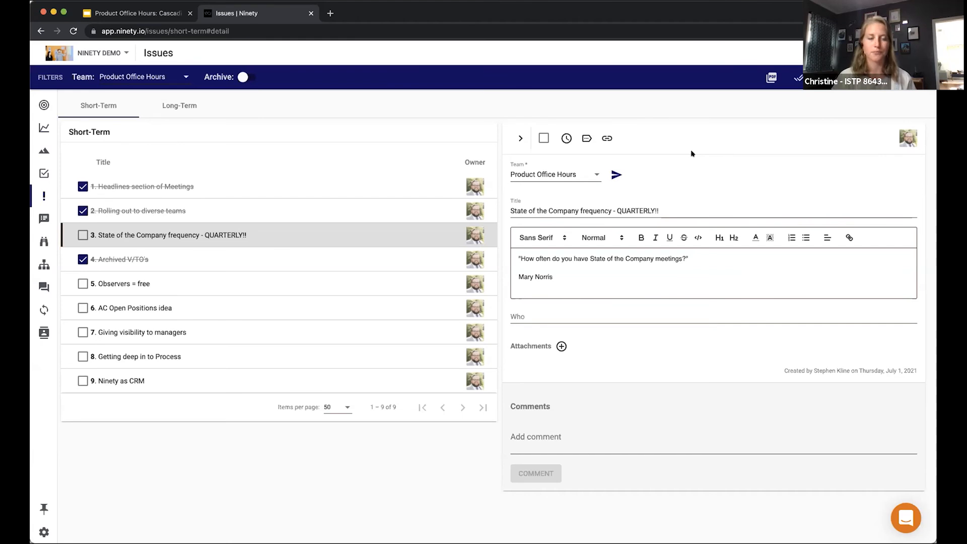
{"action": "left_click", "coordinate": [544, 139]}
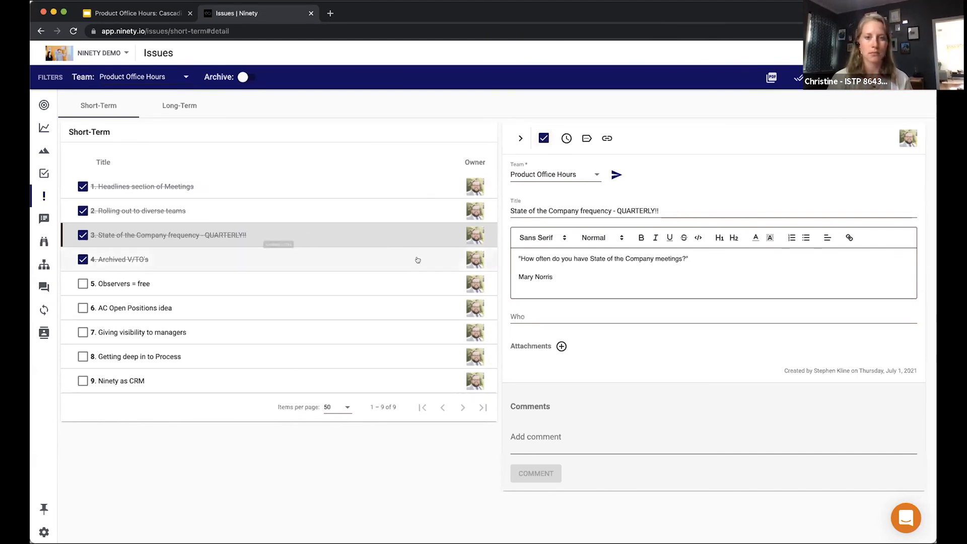
Mark the Observers = free issue as completed and open the AC Open Positions idea issue
{"action": "left_click", "coordinate": [361, 286]}
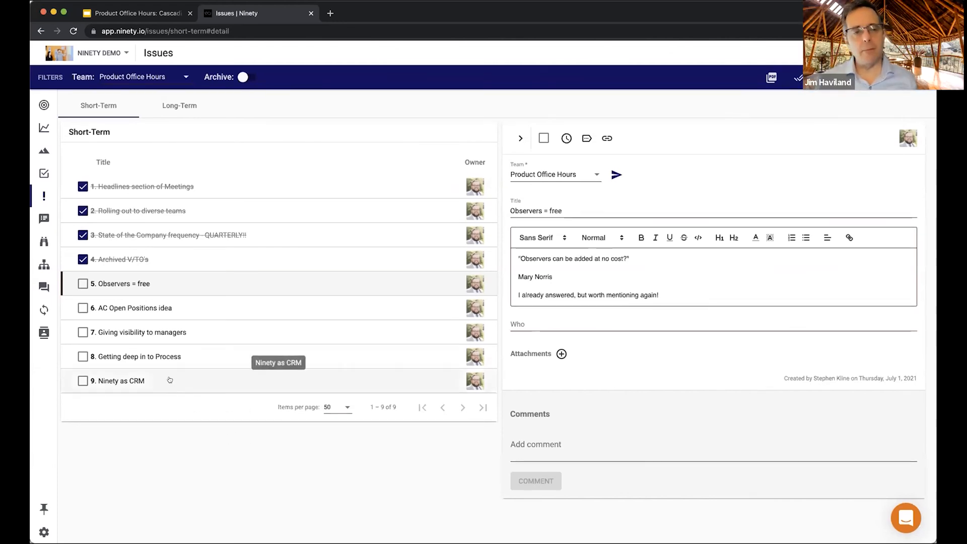
{"action": "left_click", "coordinate": [81, 283]}
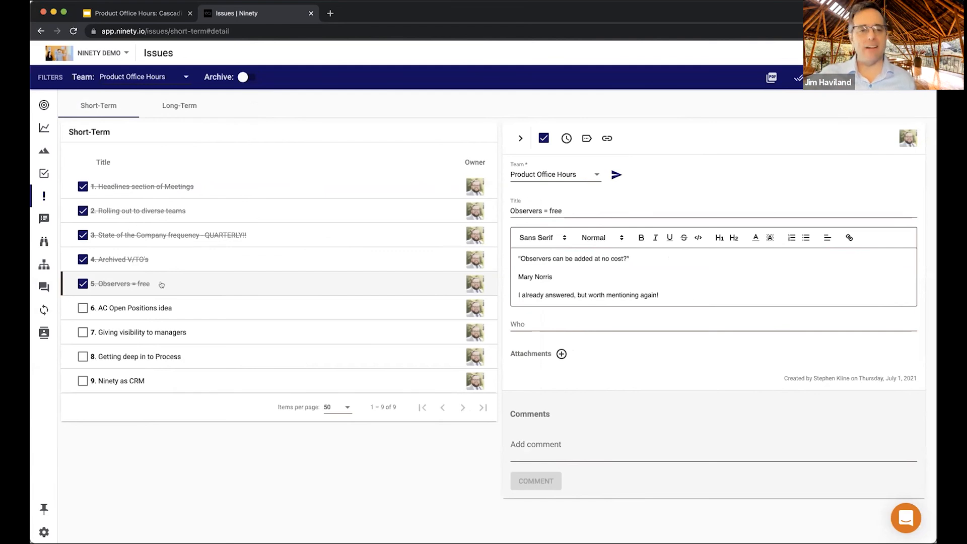
{"action": "left_click", "coordinate": [182, 315]}
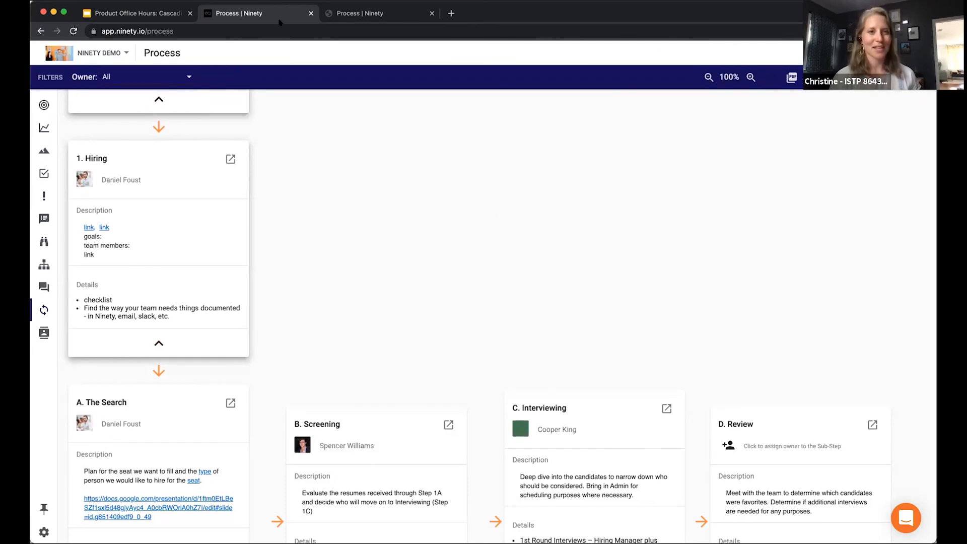
Generate a PDF of the HR process with its Hiring sub-steps expanded, and collapse the Hiring sub-steps on the process map
{"action": "left_click", "coordinate": [375, 16]}
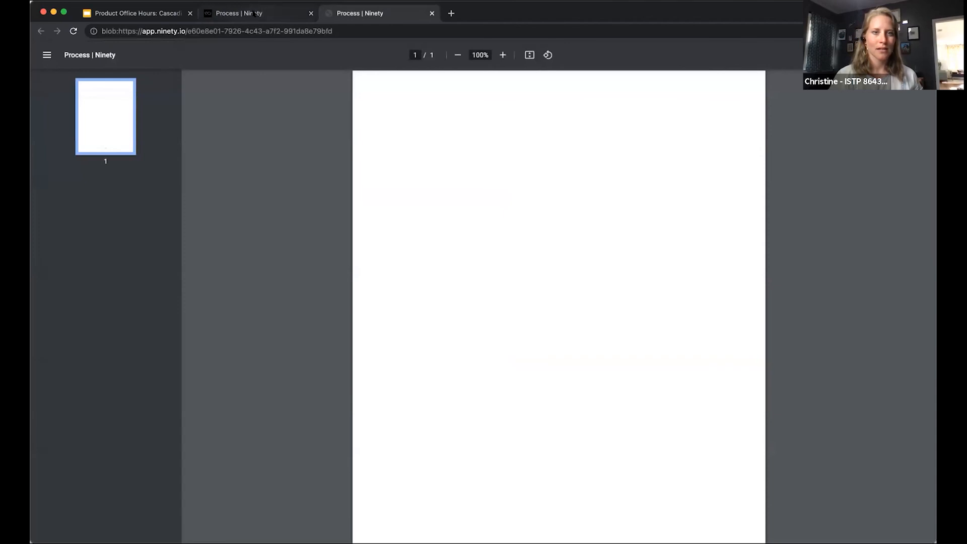
{"action": "left_click", "coordinate": [254, 14]}
{"action": "scroll", "coordinate": [270, 224], "scroll_direction": "up", "scroll_amount": 2}
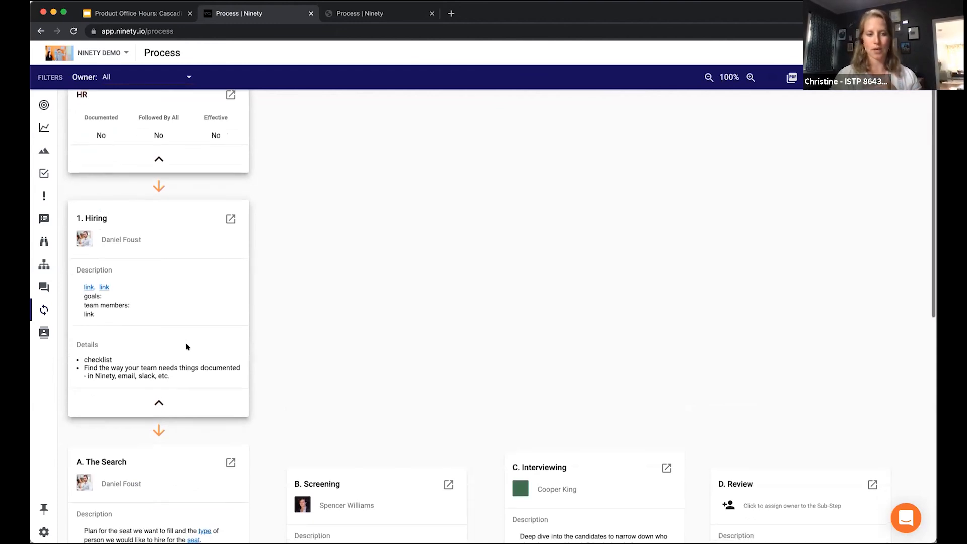
{"action": "left_click", "coordinate": [791, 77]}
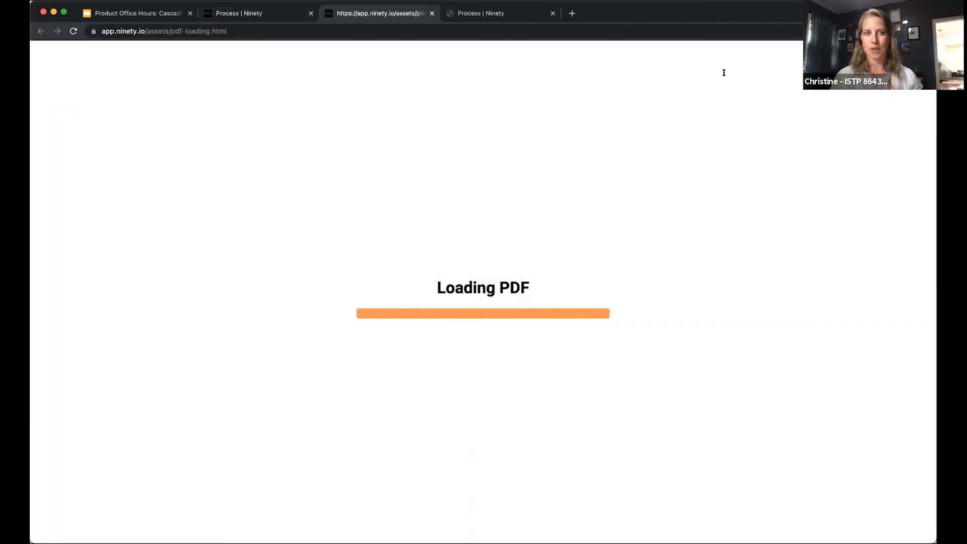
{"action": "left_click", "coordinate": [237, 14]}
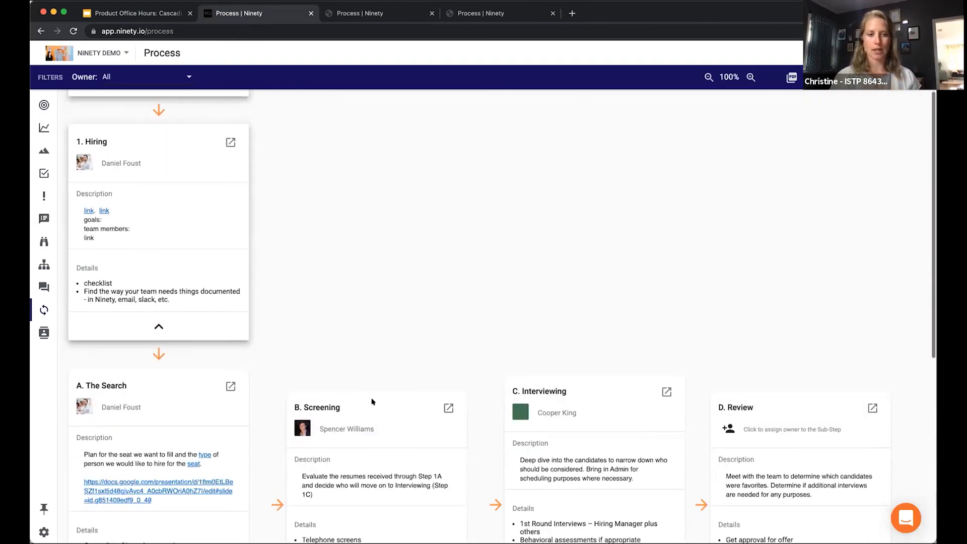
{"action": "left_click", "coordinate": [156, 320]}
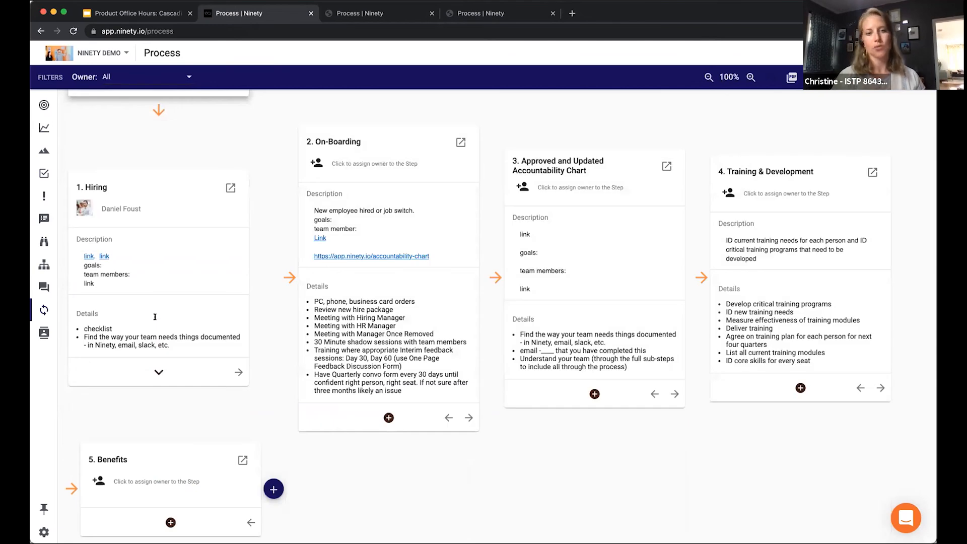
{"action": "scroll", "coordinate": [155, 316], "scroll_direction": "up", "scroll_amount": 2}
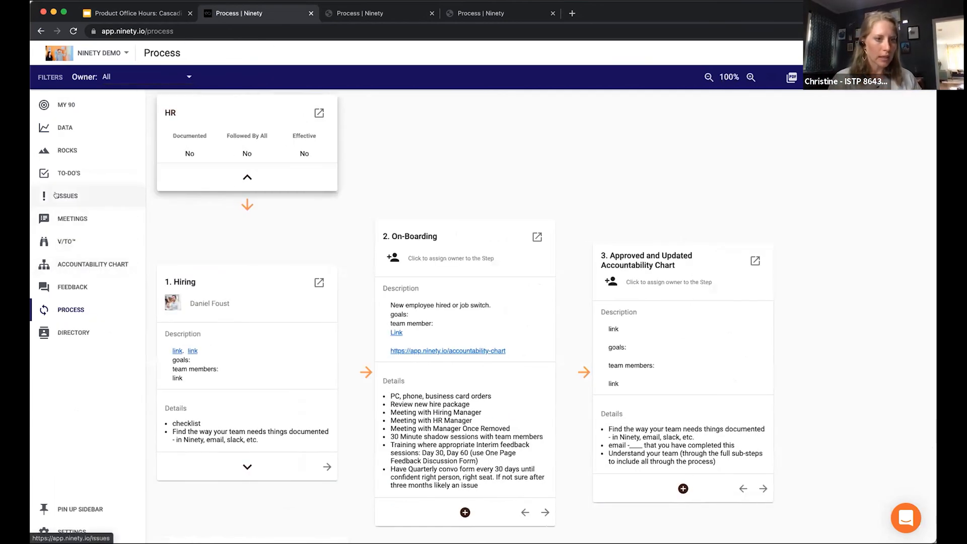
Return to the team's Issues, mark Getting deep in to Process as completed and close its details
{"action": "left_click", "coordinate": [65, 196]}
{"action": "left_click", "coordinate": [290, 356]}
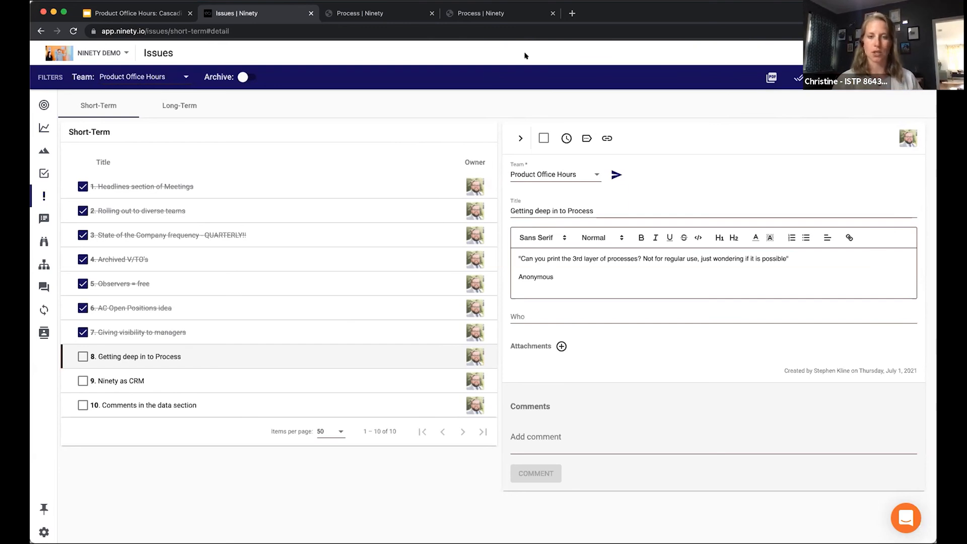
{"action": "left_click", "coordinate": [543, 138]}
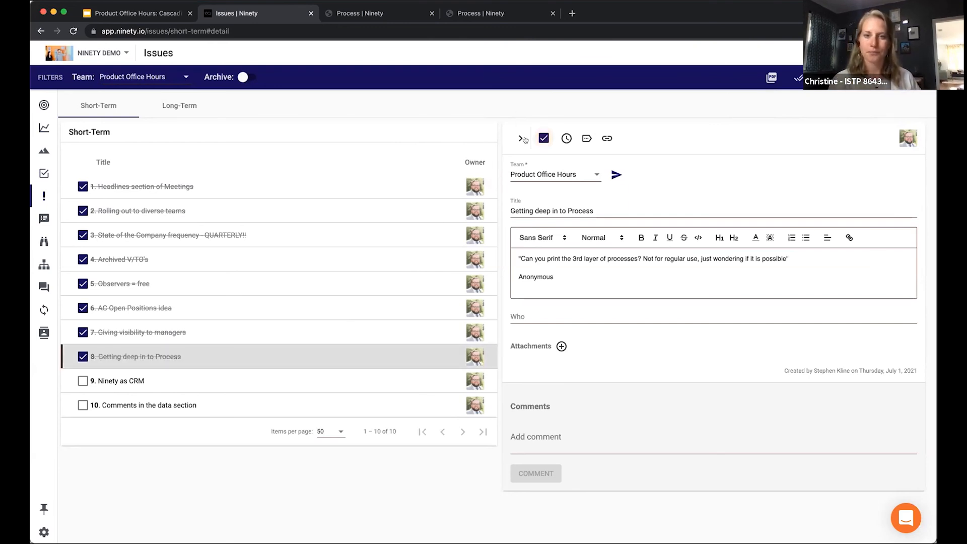
{"action": "left_click", "coordinate": [523, 138]}
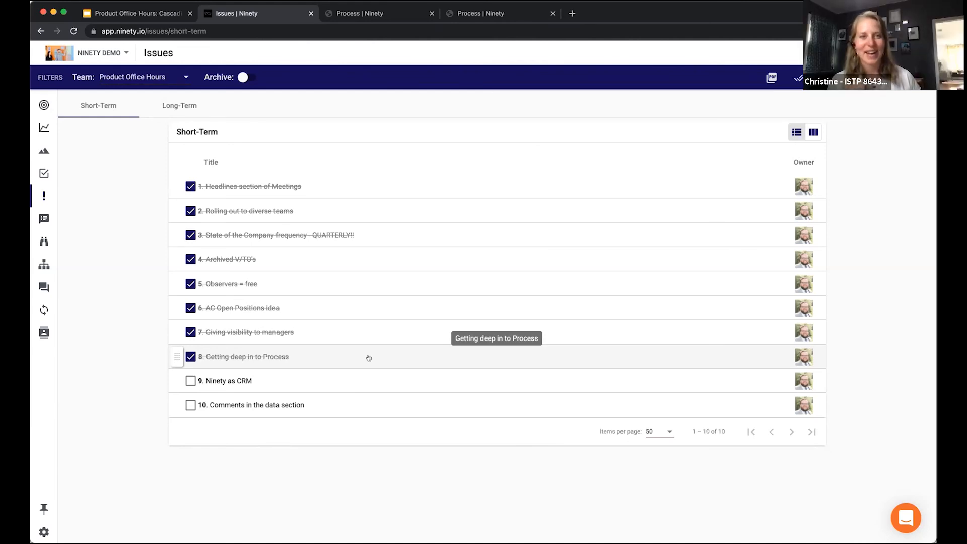
Read the Ninety as CRM issue and bring up the Process section of the ACME Production company
{"action": "left_click", "coordinate": [346, 376]}
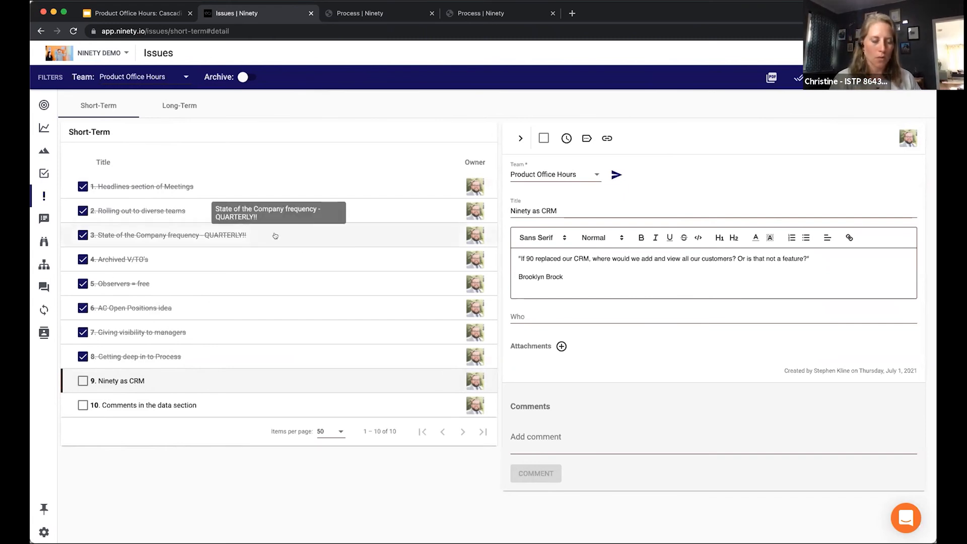
{"action": "left_click", "coordinate": [66, 309]}
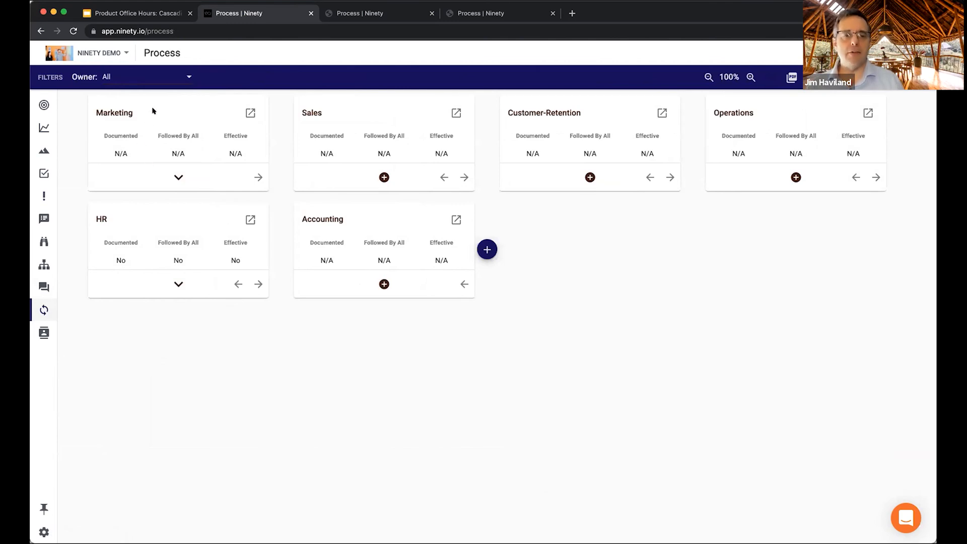
{"action": "left_click", "coordinate": [99, 55]}
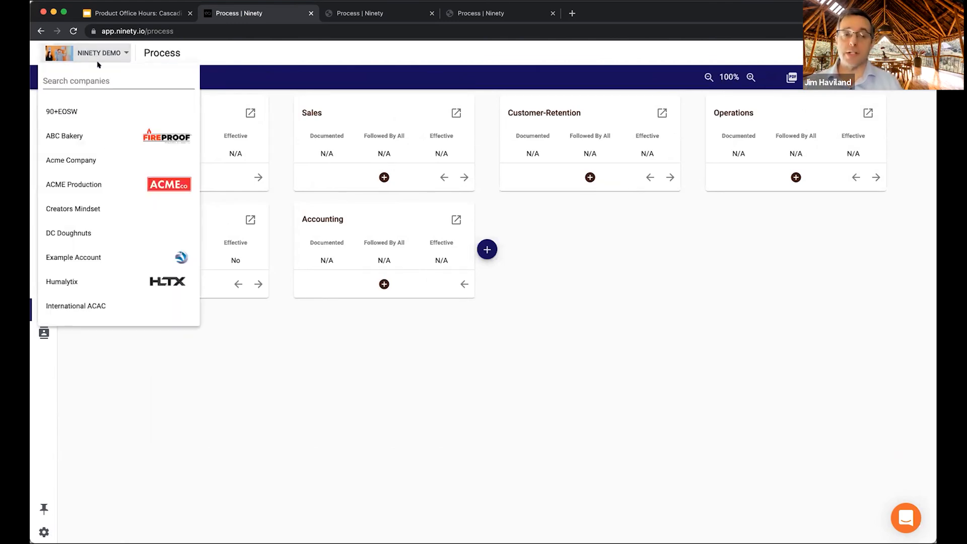
{"action": "left_click", "coordinate": [103, 183]}
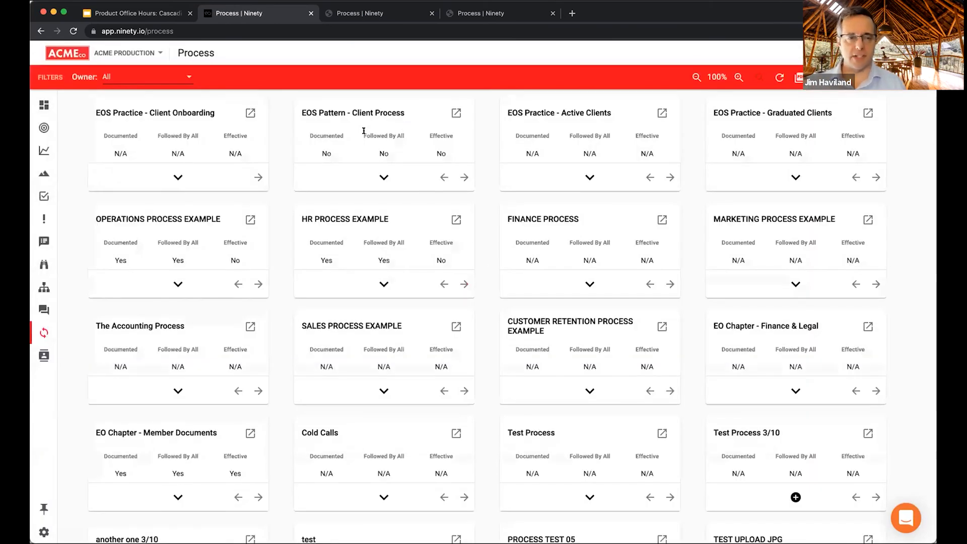
View the steps of the EOS Practice - Client Onboarding process and expand those of EOS Practice - Active Clients
{"action": "left_click", "coordinate": [178, 177]}
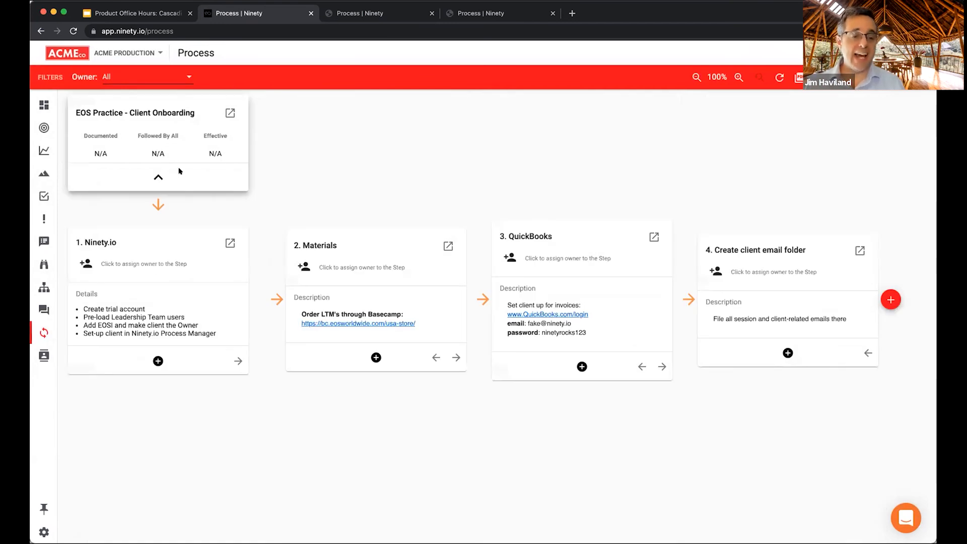
{"action": "left_click", "coordinate": [159, 179]}
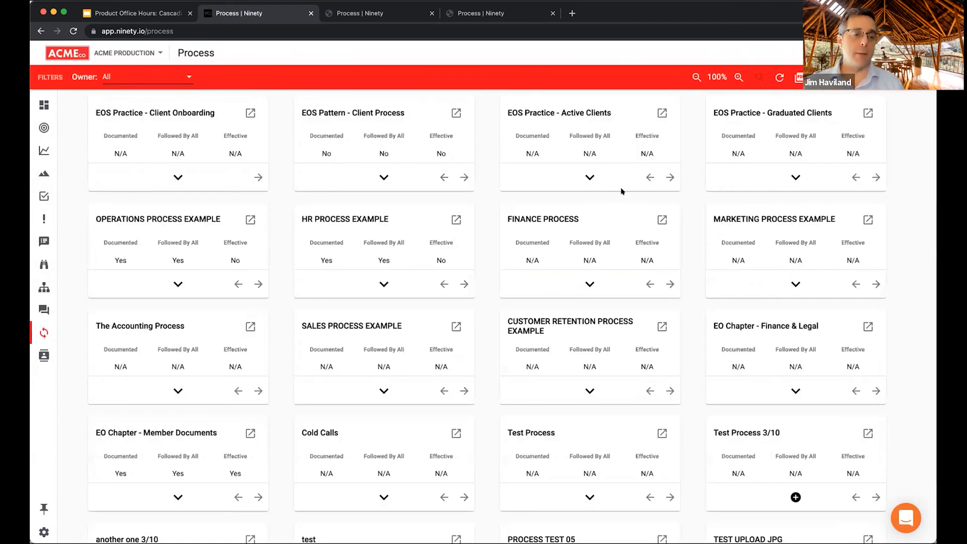
{"action": "left_click", "coordinate": [589, 178]}
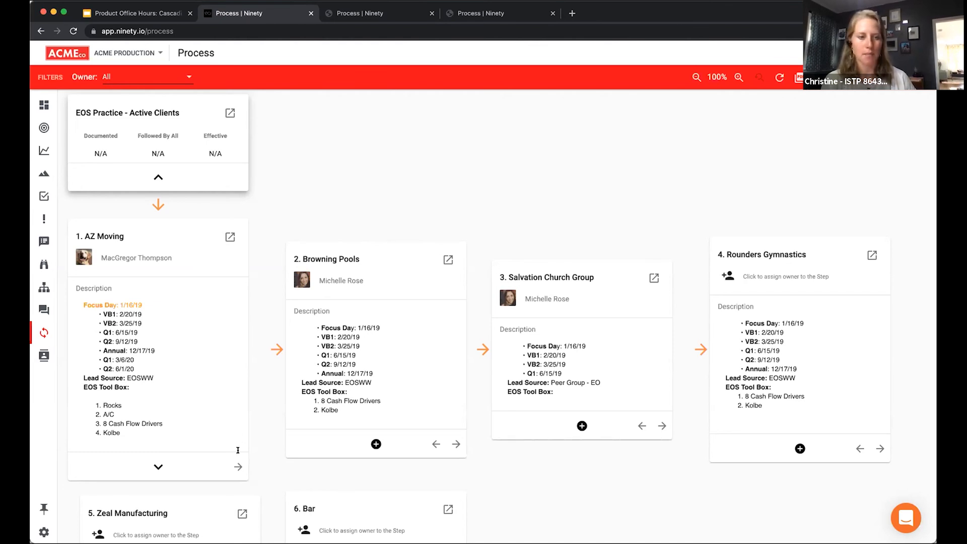
Try to change the AZ Moving step's parent process to EOS Practice - Graduated Clients, and collapse the Active Clients process
{"action": "left_click", "coordinate": [229, 238]}
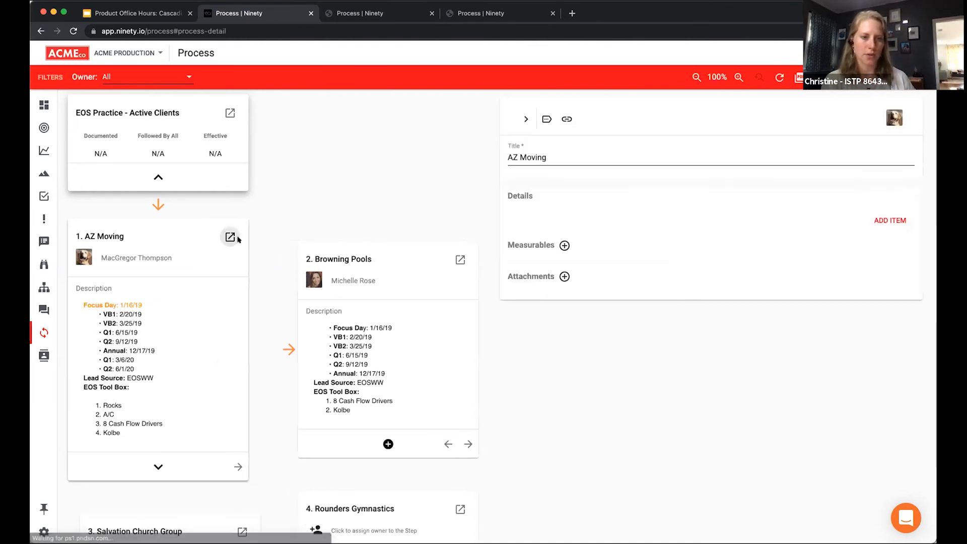
{"action": "left_click", "coordinate": [546, 119]}
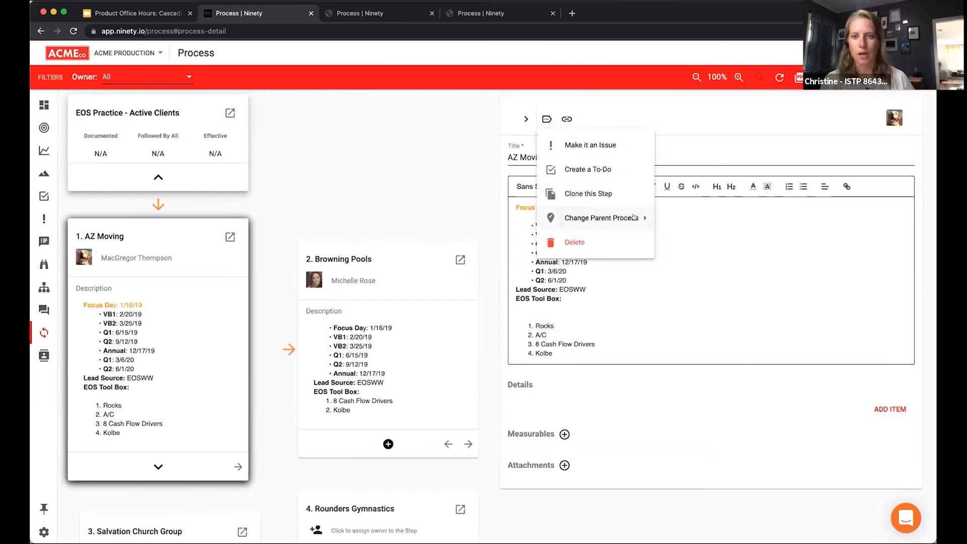
{"action": "mouse_move", "coordinate": [634, 218]}
{"action": "mouse_move", "coordinate": [712, 153]}
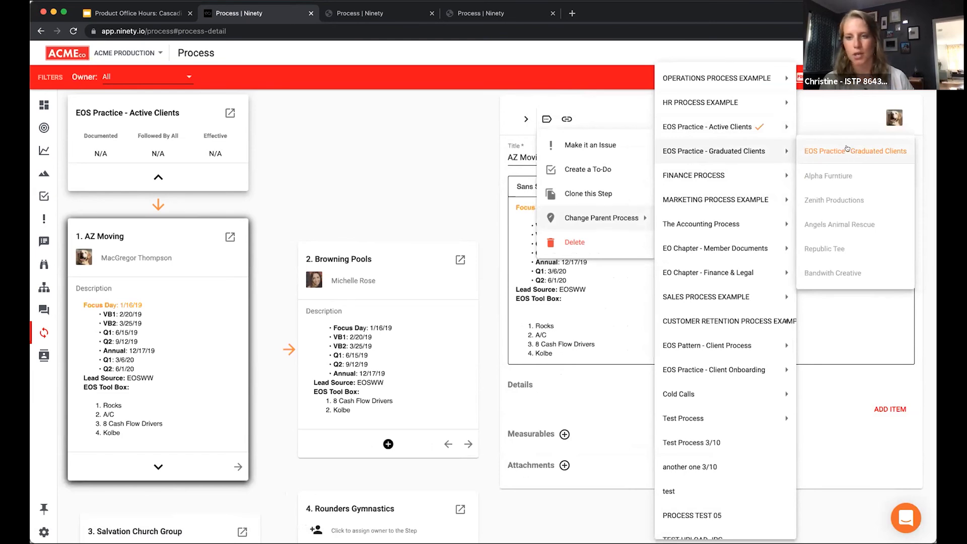
{"action": "left_click", "coordinate": [848, 149]}
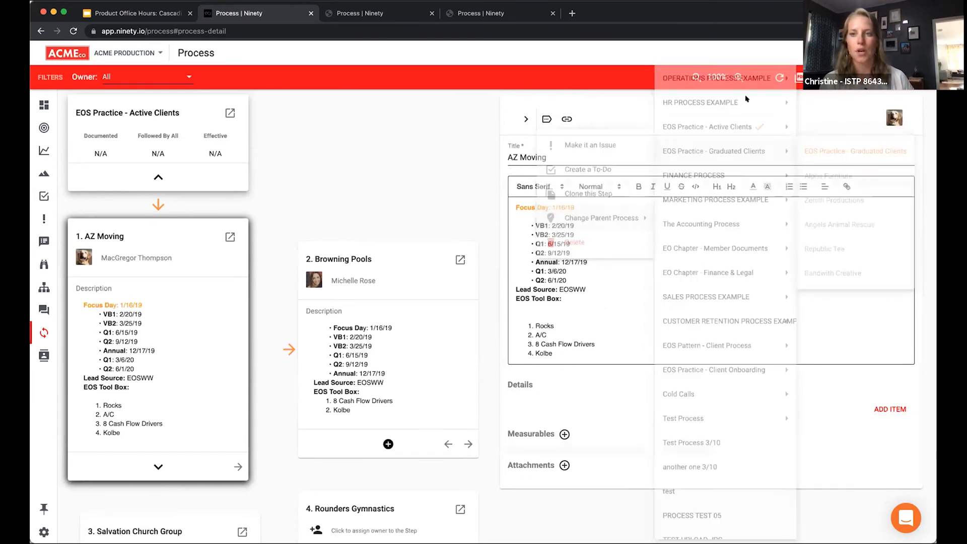
{"action": "left_click", "coordinate": [526, 121]}
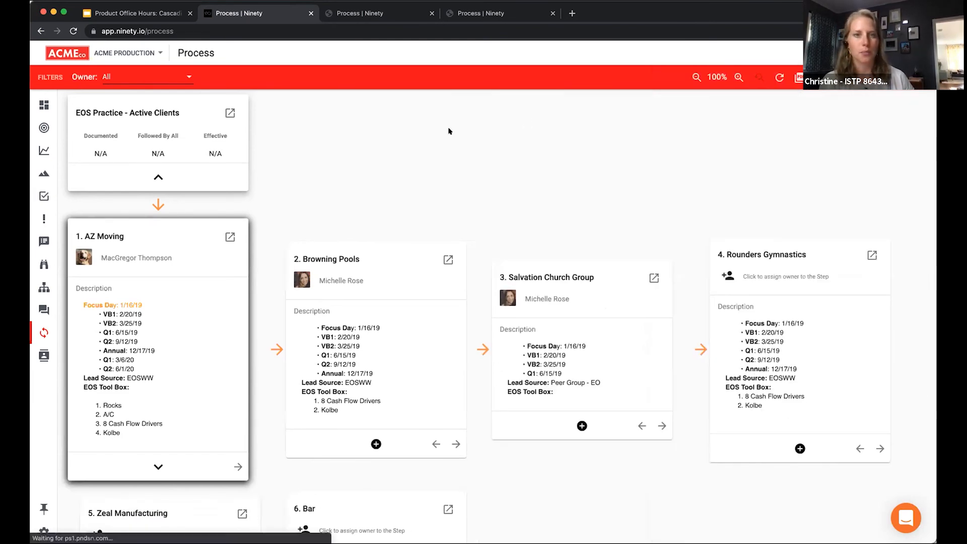
{"action": "left_click", "coordinate": [158, 177]}
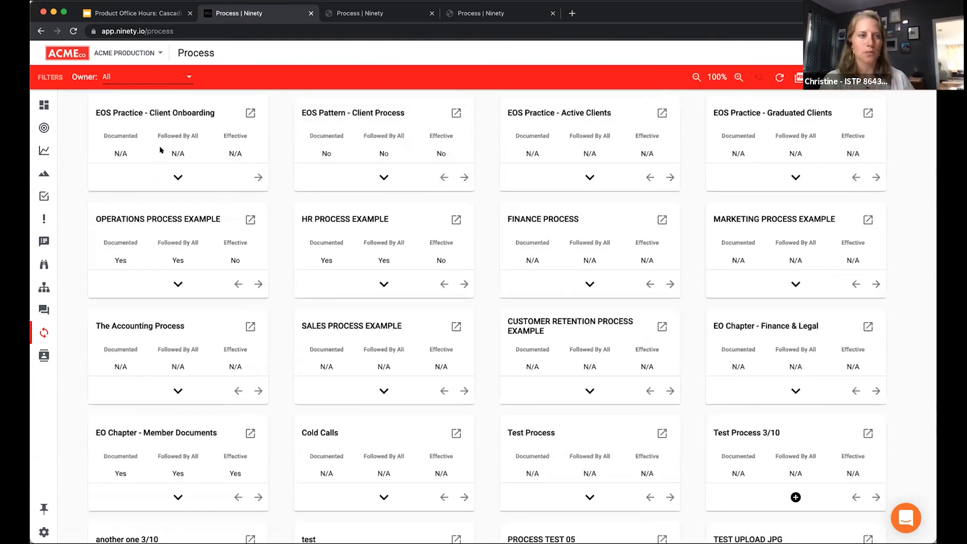
Switch back to the Ninety DEMO company's Issues and mark the Ninety as CRM issue as completed
{"action": "left_click", "coordinate": [102, 54]}
{"action": "scroll", "coordinate": [103, 212], "scroll_direction": "down", "scroll_amount": 3}
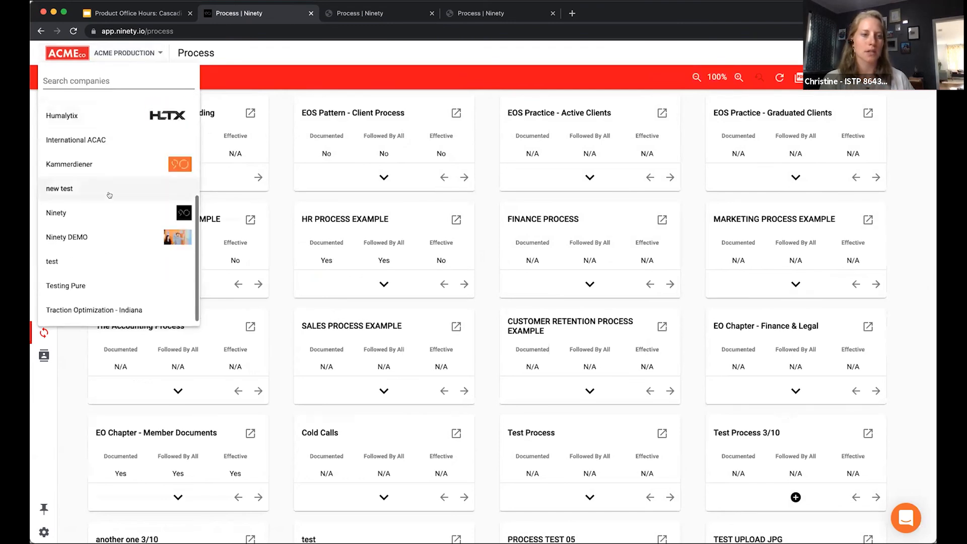
{"action": "left_click", "coordinate": [100, 235]}
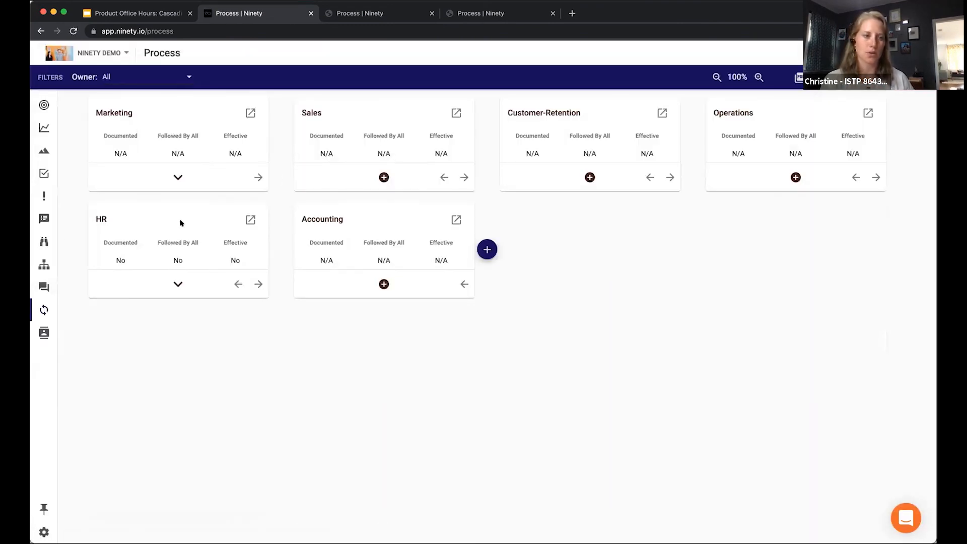
{"action": "mouse_move", "coordinate": [61, 214]}
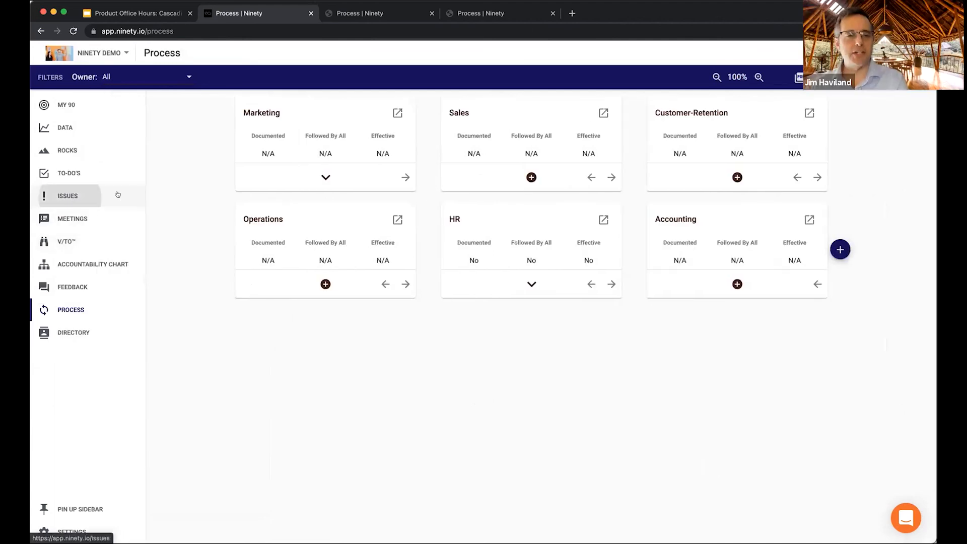
{"action": "left_click", "coordinate": [67, 196]}
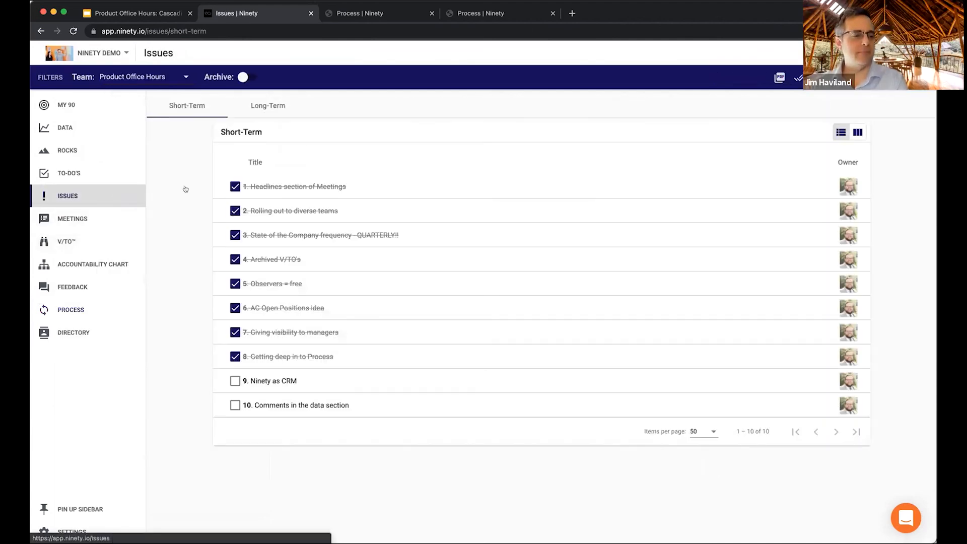
{"action": "left_click", "coordinate": [288, 379]}
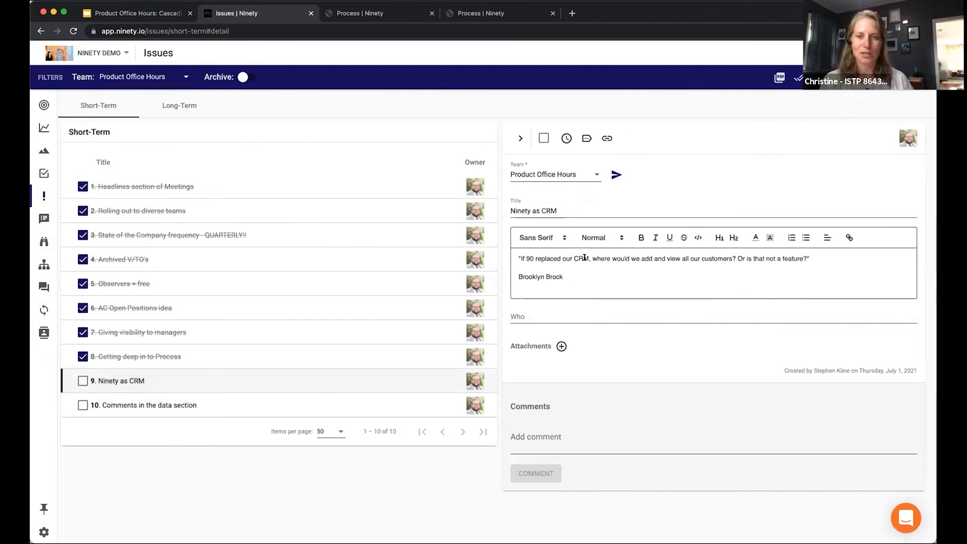
{"action": "left_click", "coordinate": [544, 138]}
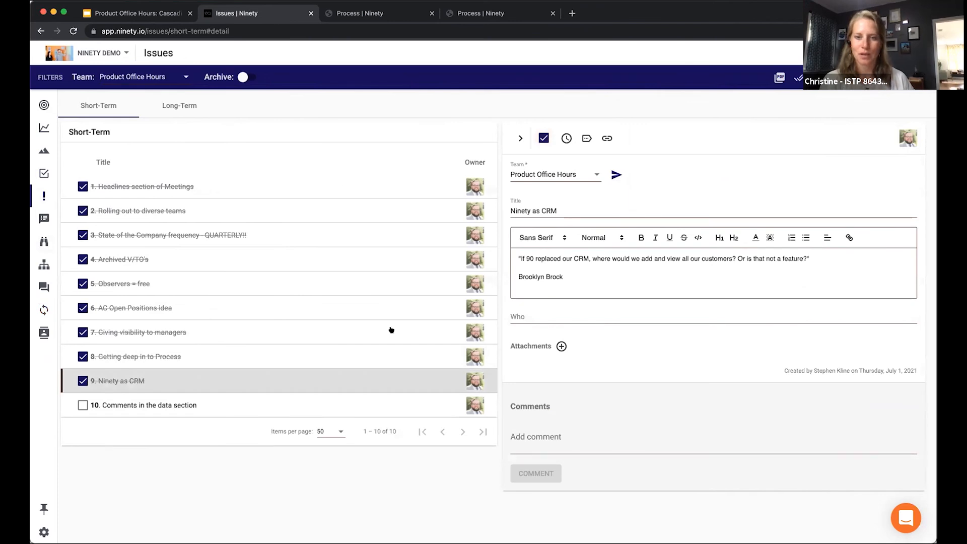
Read the Comments in the data section issue and bring up the weekly Data of the ACME Production company
{"action": "left_click", "coordinate": [296, 397]}
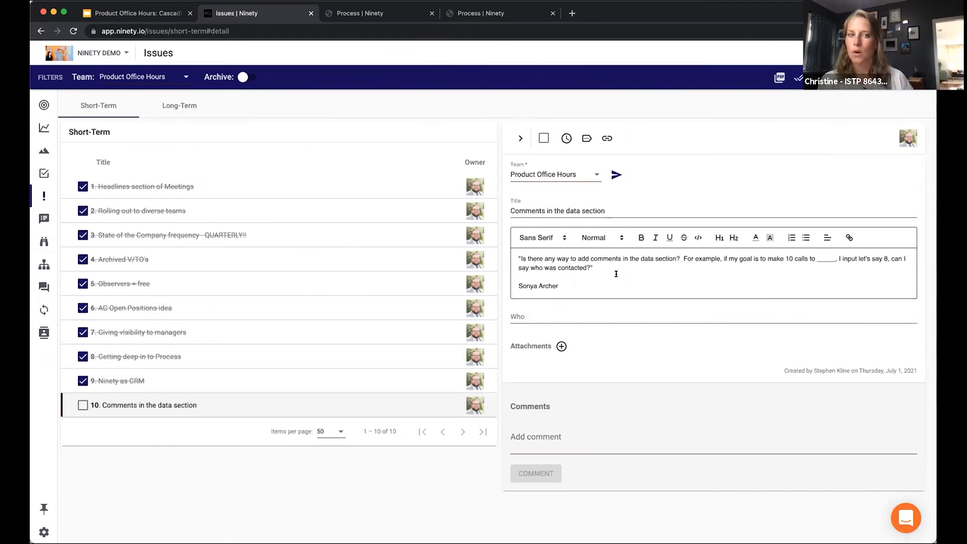
{"action": "left_click", "coordinate": [44, 128]}
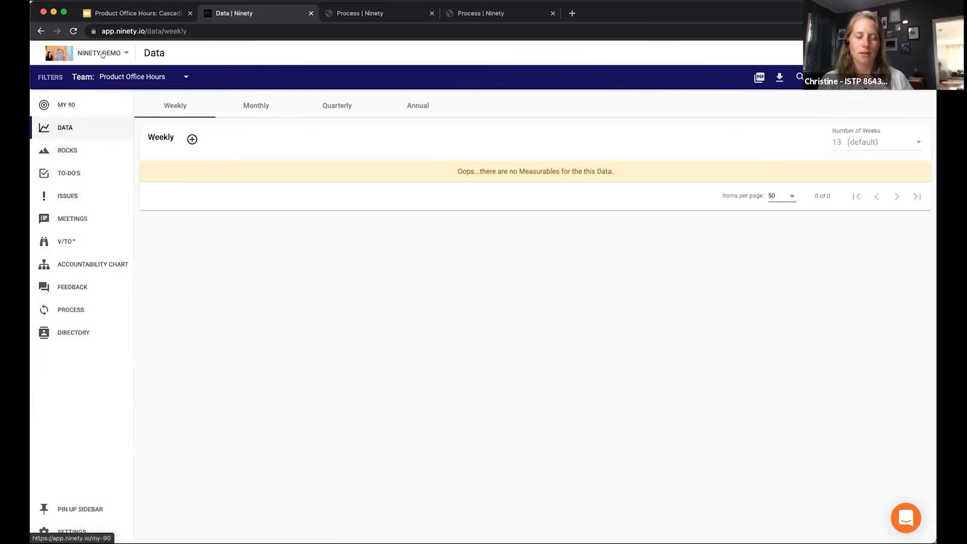
{"action": "left_click", "coordinate": [101, 54]}
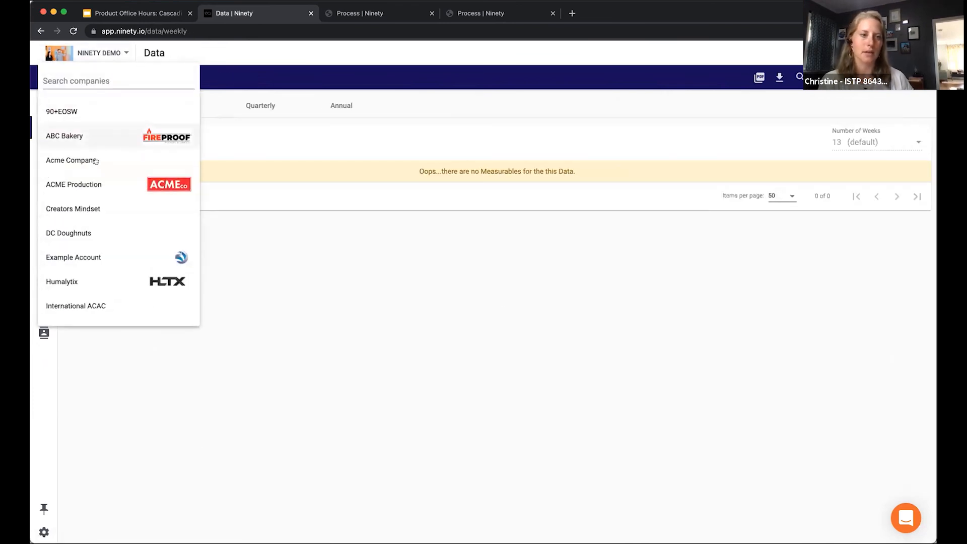
{"action": "left_click", "coordinate": [96, 186]}
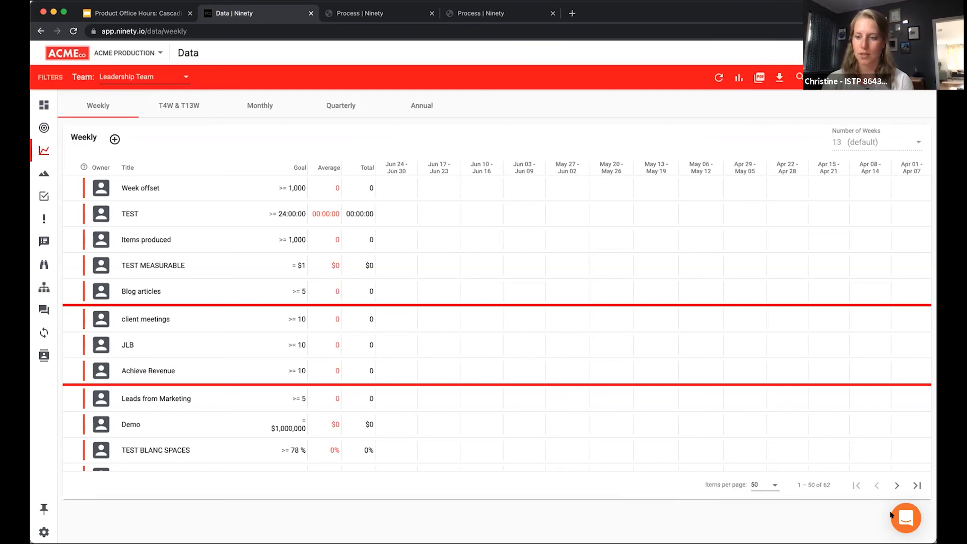
{"action": "left_click", "coordinate": [902, 514]}
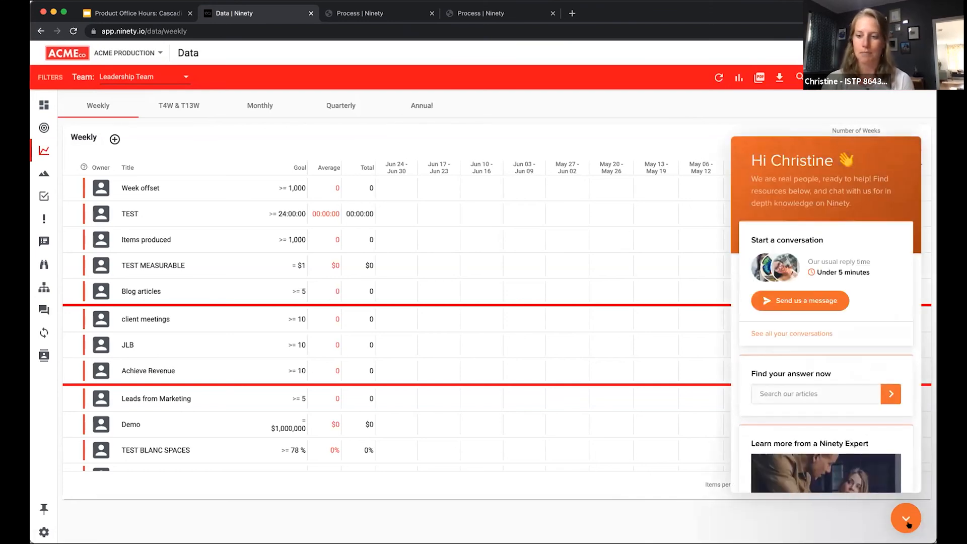
{"action": "left_click", "coordinate": [896, 523]}
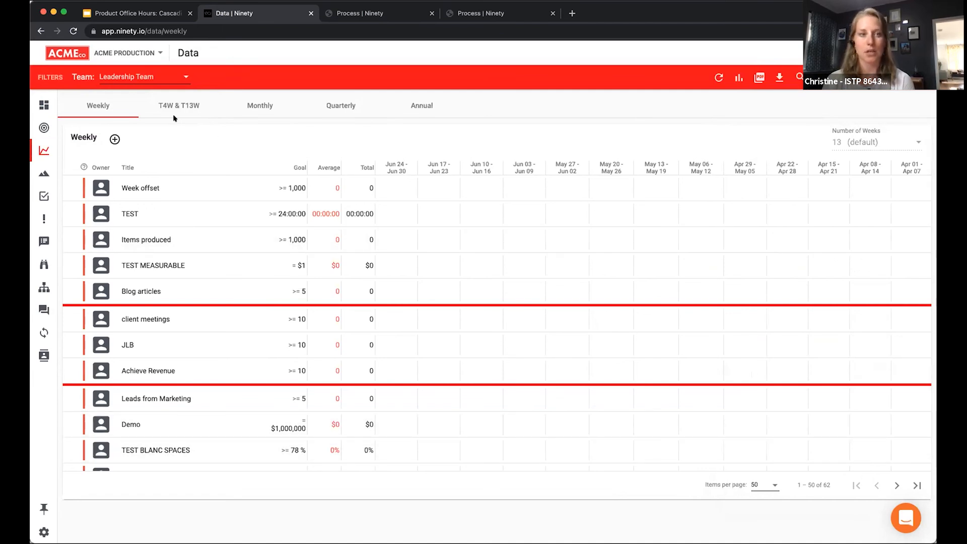
Show the custom goal and note options for the Week offset measurable's Jun 24 - Jun 30 week without entering anything
{"action": "left_click", "coordinate": [381, 184]}
{"action": "left_click", "coordinate": [391, 323]}
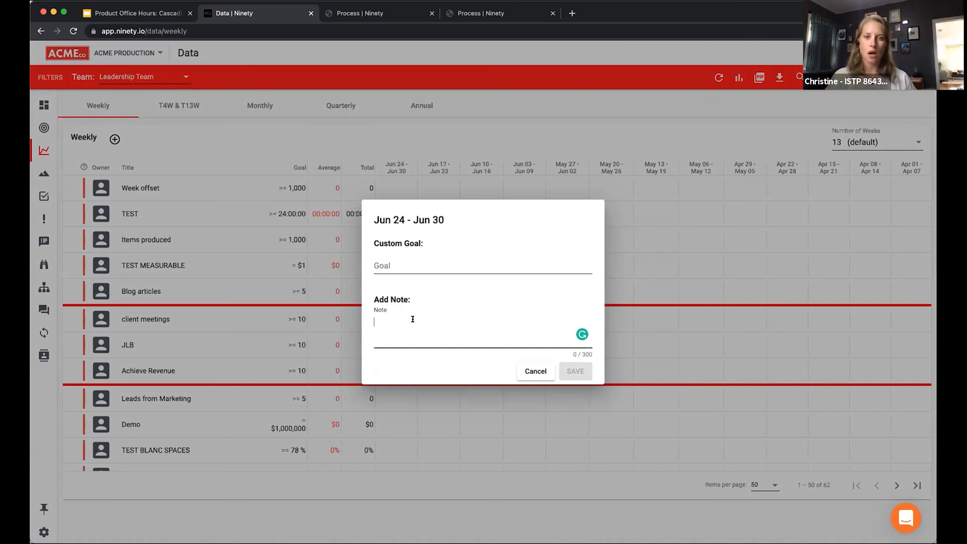
{"action": "left_click", "coordinate": [531, 371]}
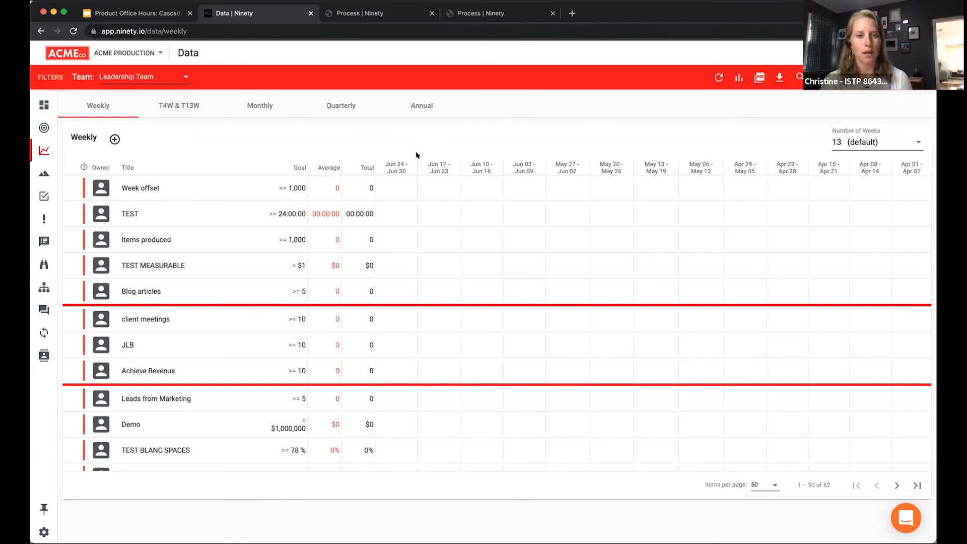
{"action": "left_click", "coordinate": [381, 183]}
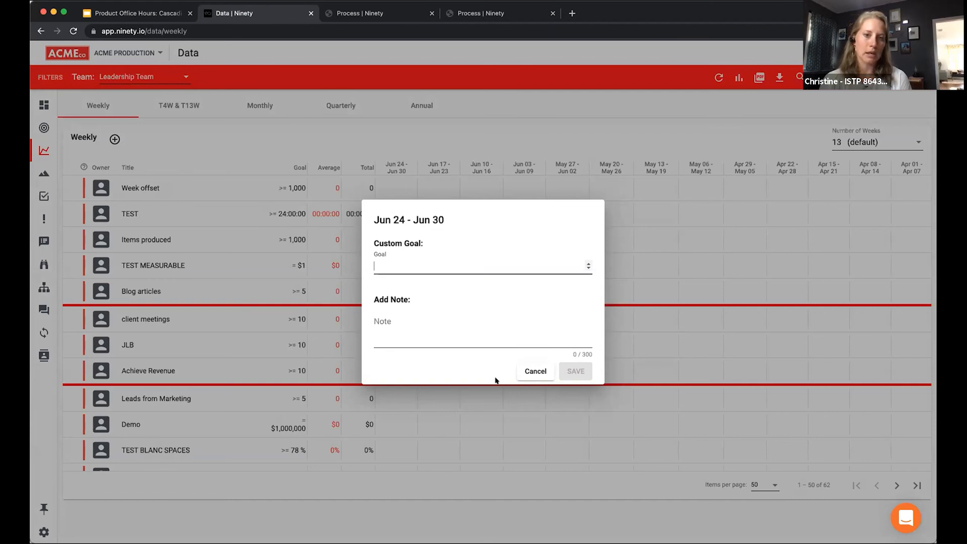
{"action": "left_click", "coordinate": [532, 372]}
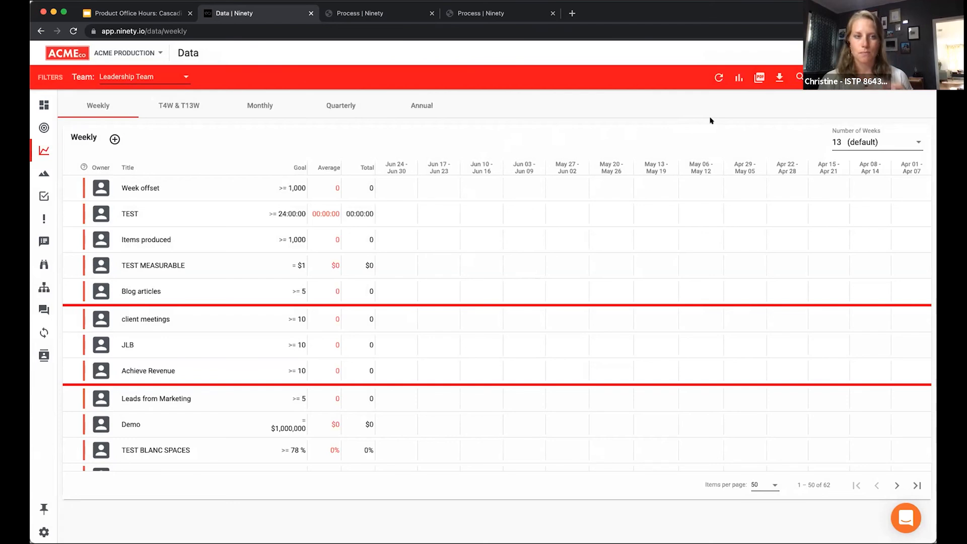
Review the trailing four-week and thirteen-week data, checking the period goal and details of the Cancelled Subscriptions per week measurable
{"action": "left_click", "coordinate": [181, 105]}
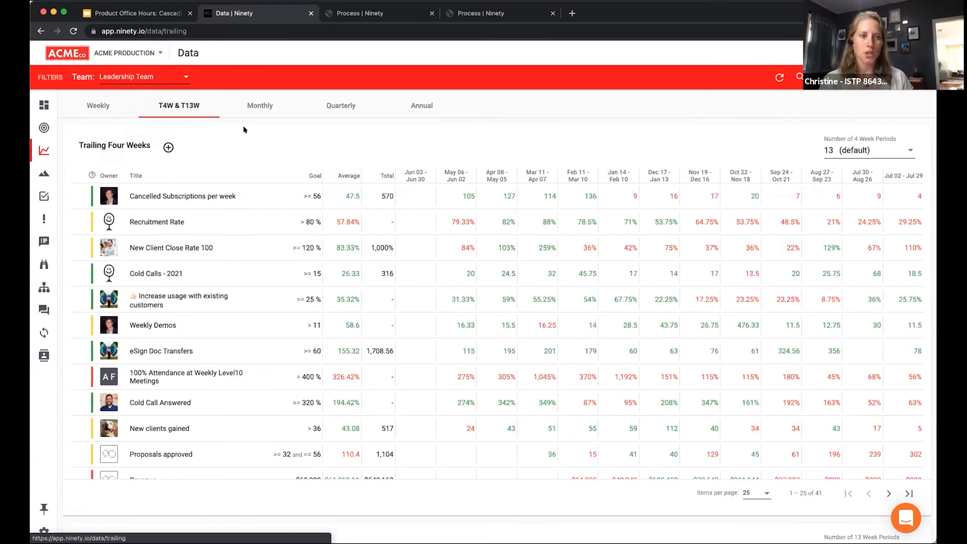
{"action": "double_click", "coordinate": [463, 196]}
{"action": "left_click", "coordinate": [472, 132]}
{"action": "mouse_move", "coordinate": [454, 196]}
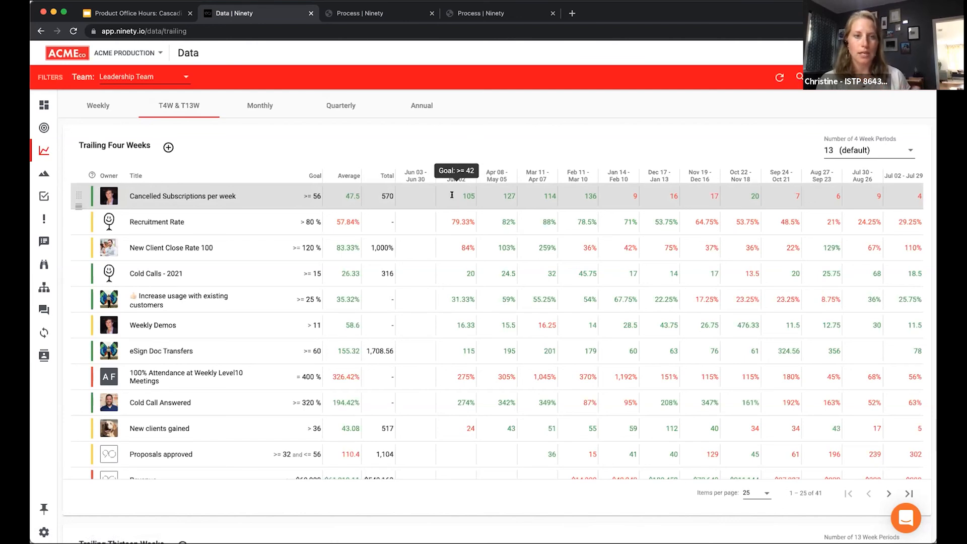
{"action": "left_click", "coordinate": [270, 192]}
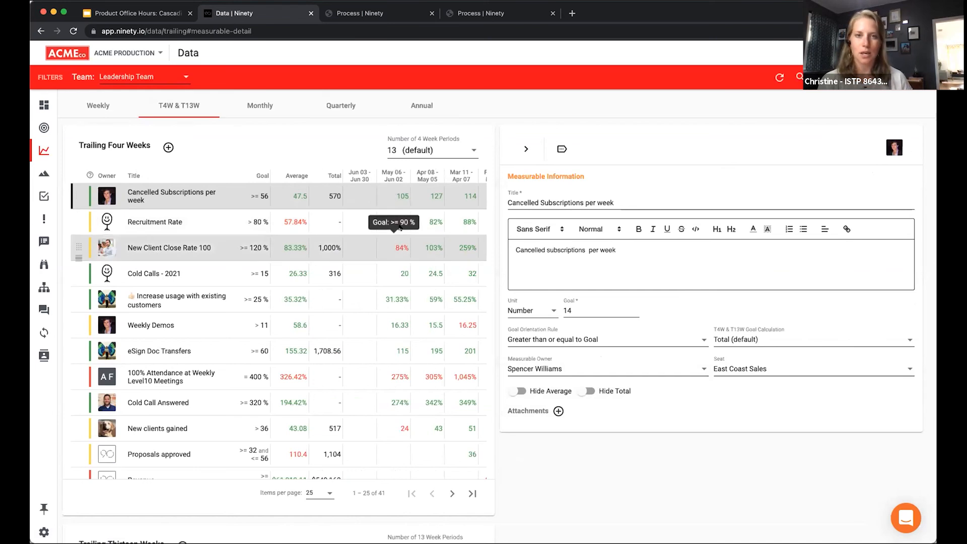
{"action": "left_click", "coordinate": [526, 146]}
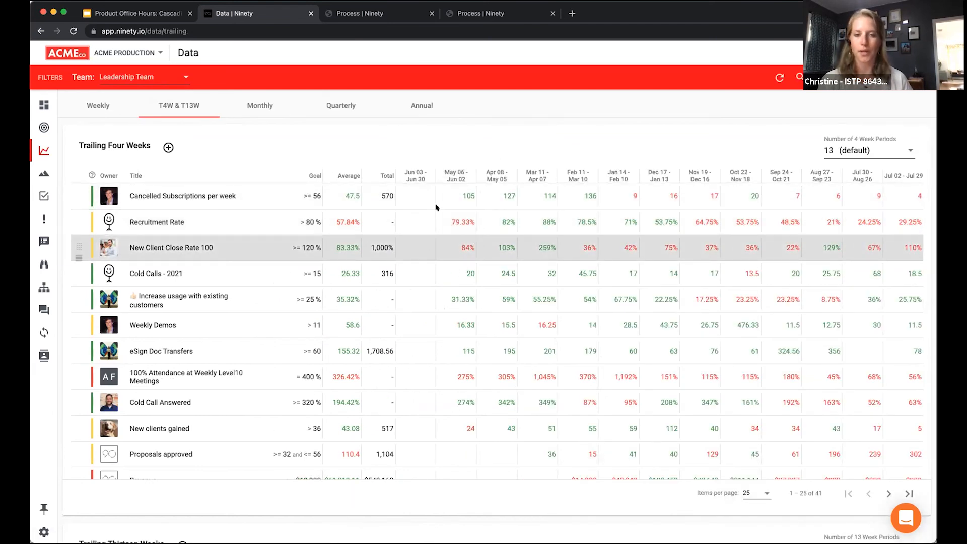
{"action": "scroll", "coordinate": [247, 251], "scroll_direction": "down", "scroll_amount": 10}
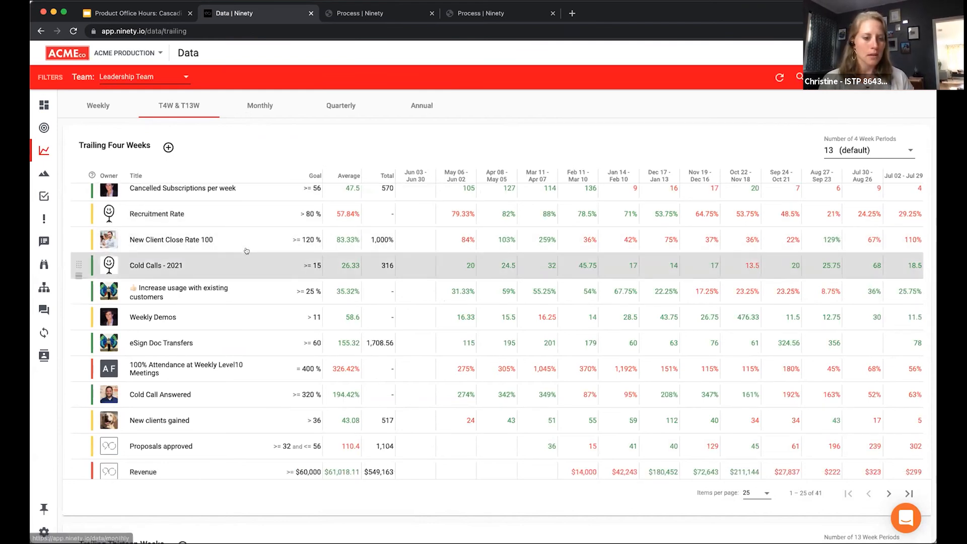
{"action": "scroll", "coordinate": [249, 276], "scroll_direction": "down", "scroll_amount": 3}
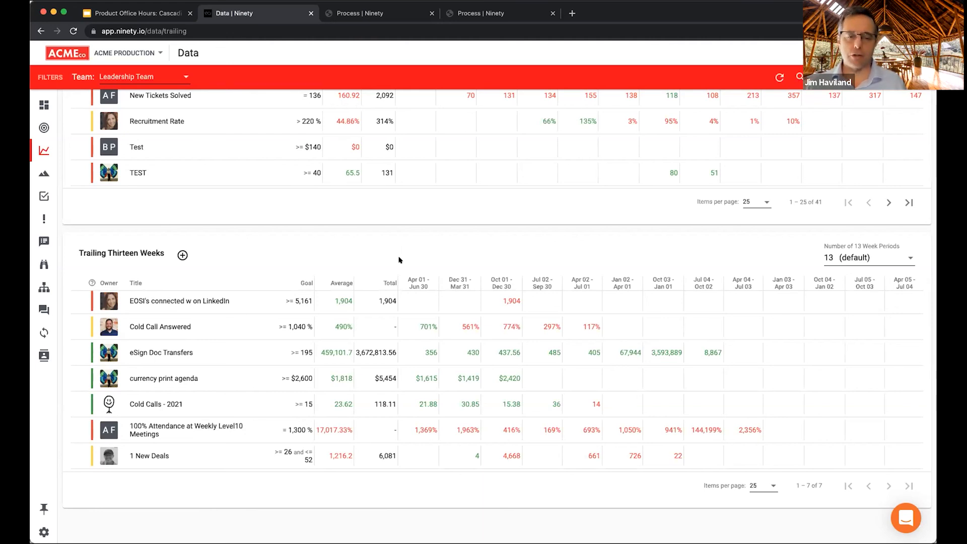
{"action": "scroll", "coordinate": [397, 257], "scroll_direction": "up", "scroll_amount": 10}
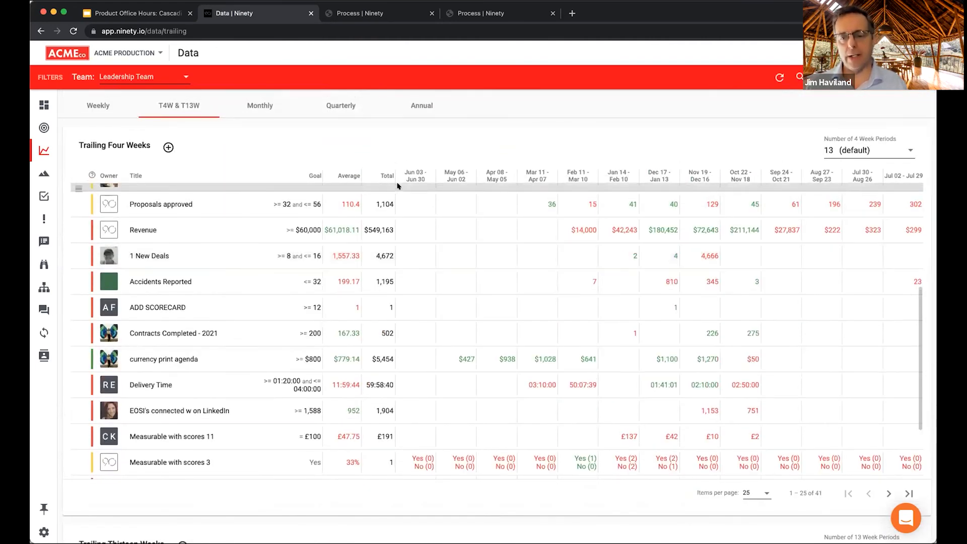
{"action": "scroll", "coordinate": [396, 188], "scroll_direction": "up", "scroll_amount": 5}
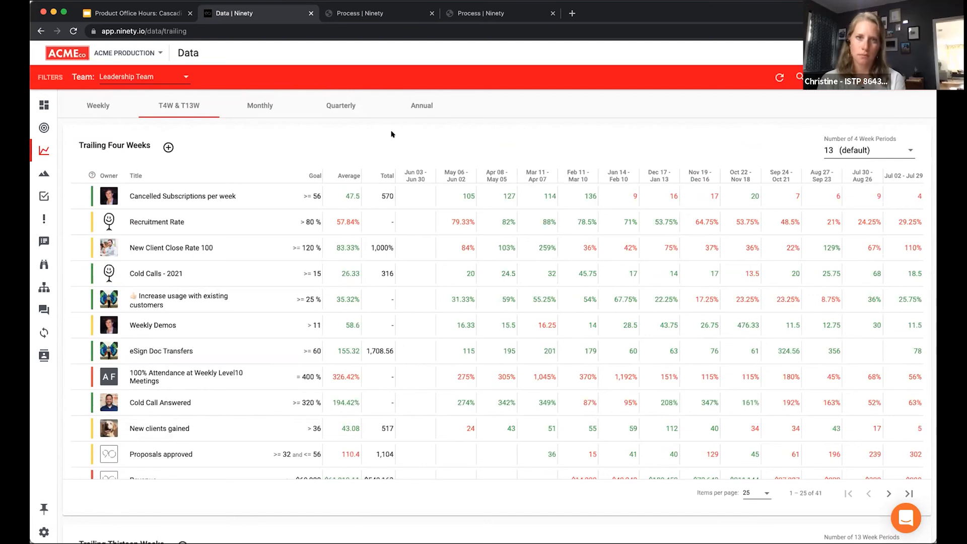
In the weekly forecasting view, set the Week offset goal for Jul 08 - Jul 14 to 67
{"action": "left_click", "coordinate": [105, 107]}
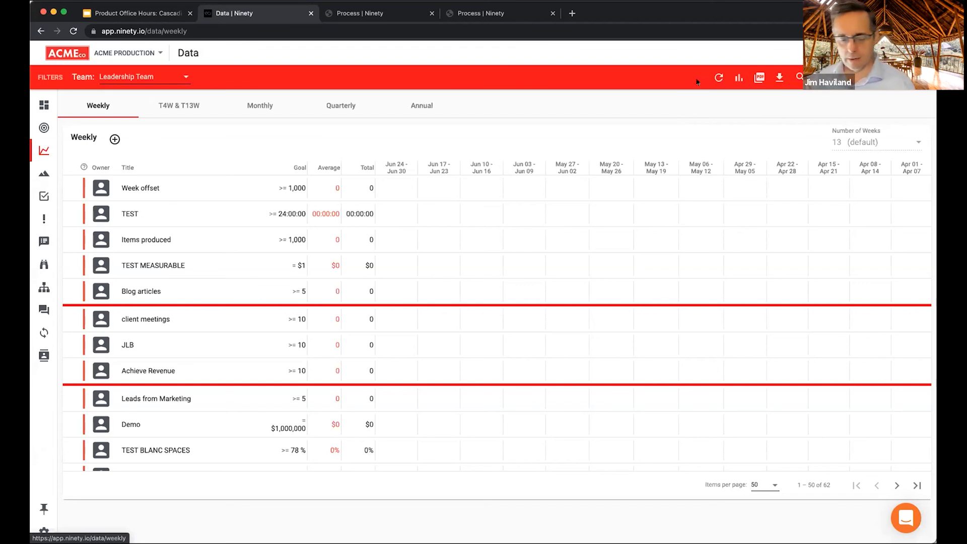
{"action": "left_click", "coordinate": [737, 80]}
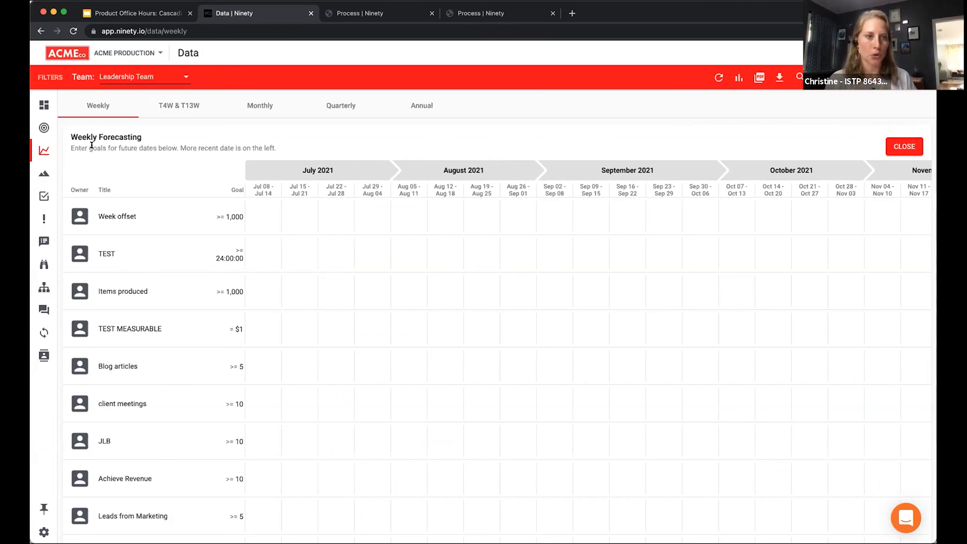
{"action": "left_click", "coordinate": [263, 216]}
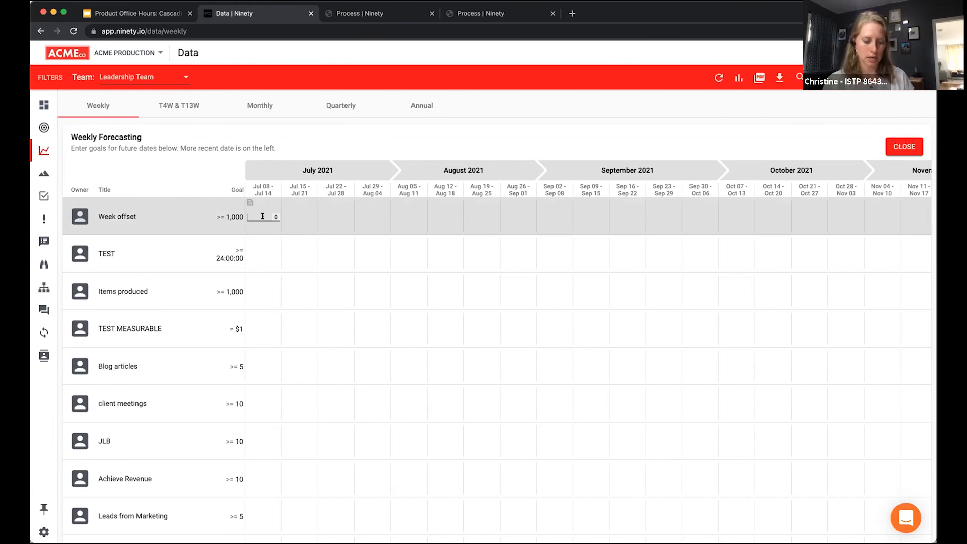
{"action": "type", "text": "67"}
{"action": "left_click", "coordinate": [342, 126]}
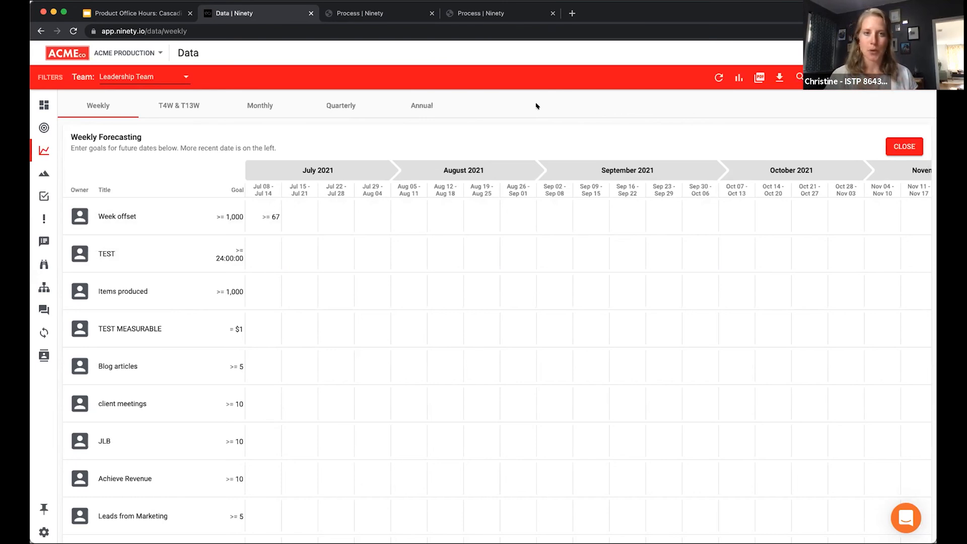
{"action": "left_click", "coordinate": [897, 147]}
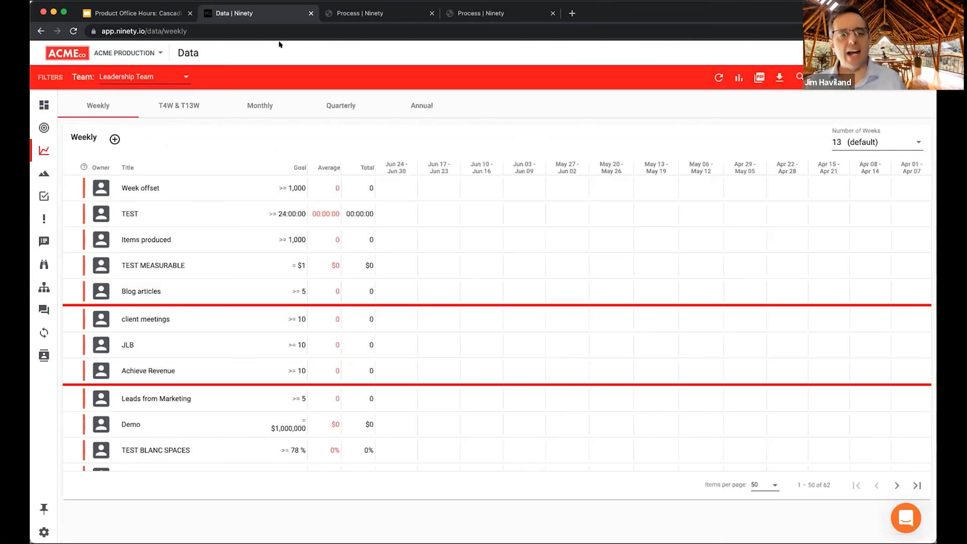
Return to the Ninety DEMO company's Issues and mark the Comments in the data section issue as completed
{"action": "left_click", "coordinate": [129, 51]}
{"action": "scroll", "coordinate": [144, 268], "scroll_direction": "down", "scroll_amount": 3}
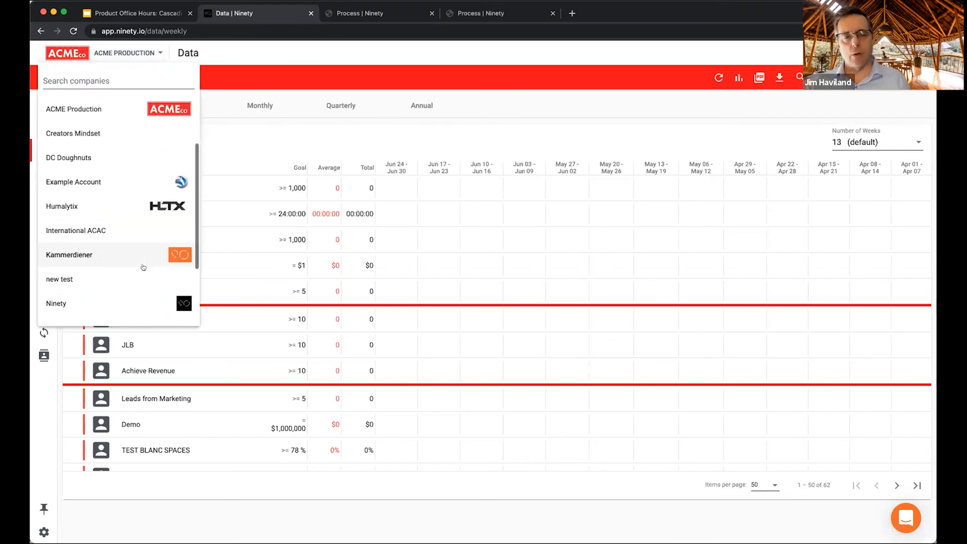
{"action": "scroll", "coordinate": [143, 268], "scroll_direction": "down", "scroll_amount": 1}
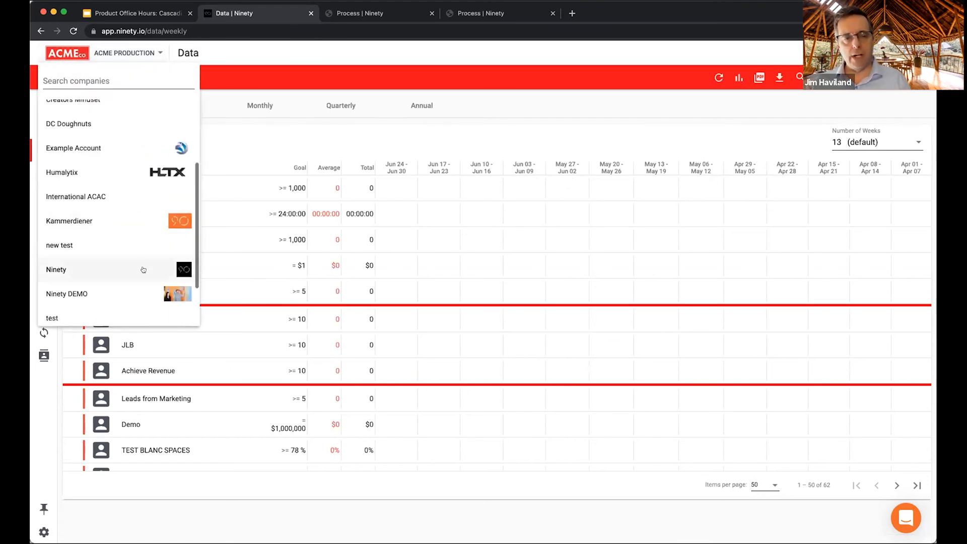
{"action": "left_click", "coordinate": [135, 292]}
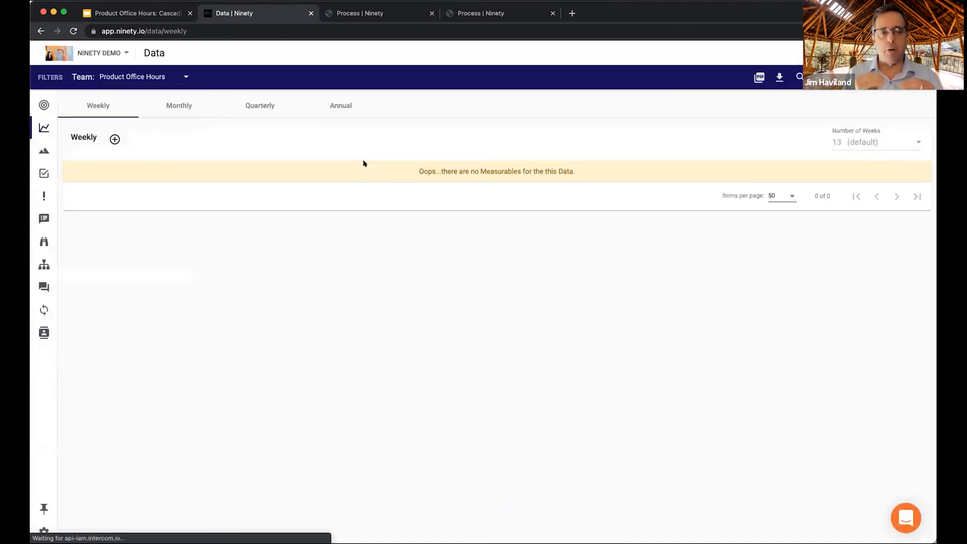
{"action": "left_click", "coordinate": [43, 199]}
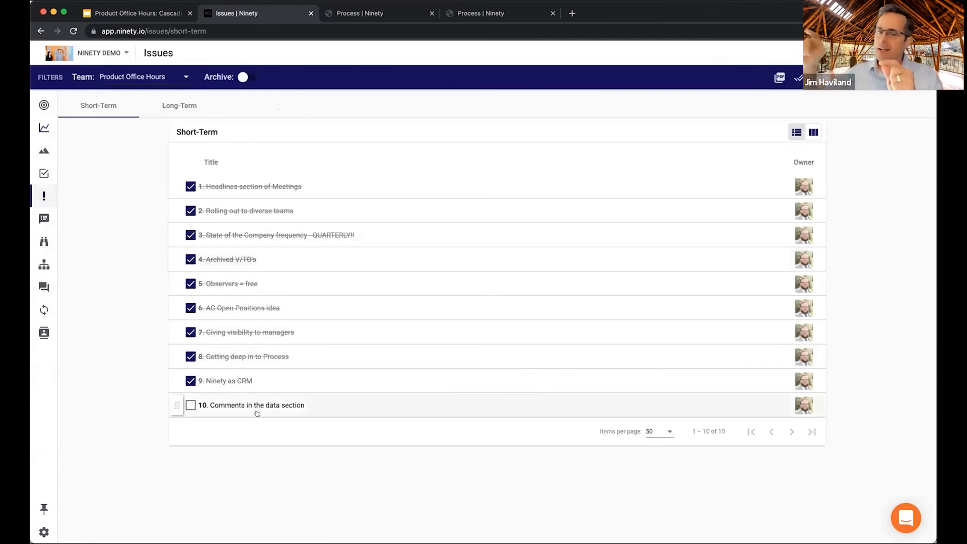
{"action": "left_click", "coordinate": [257, 408]}
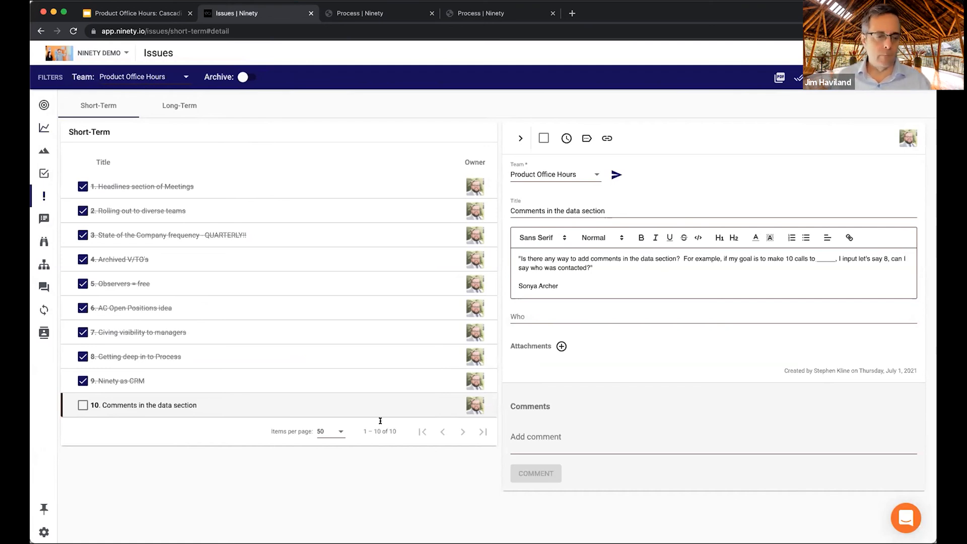
{"action": "left_click", "coordinate": [542, 137]}
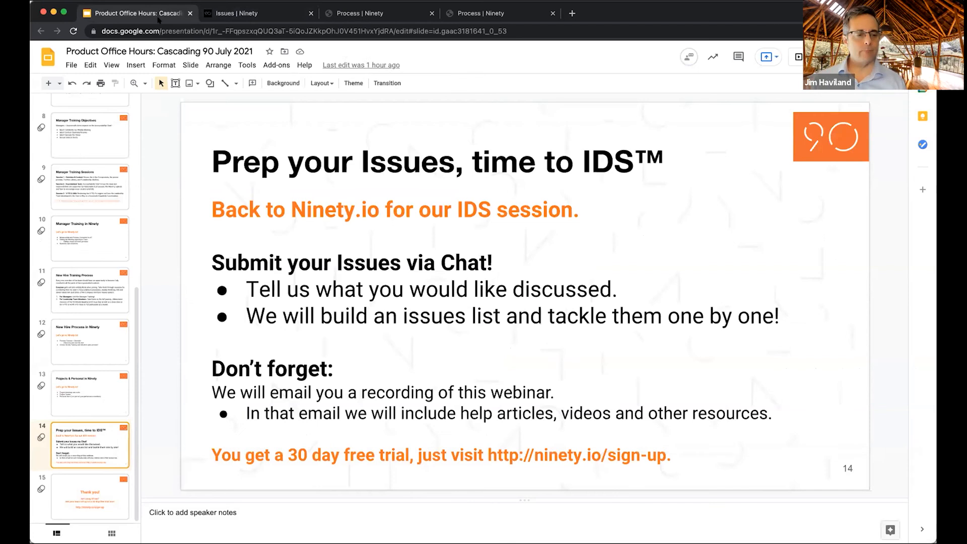
Switch to the Product Office Hours presentation in Google Slides and bring up the closing Thank you slide
{"action": "left_click", "coordinate": [137, 13]}
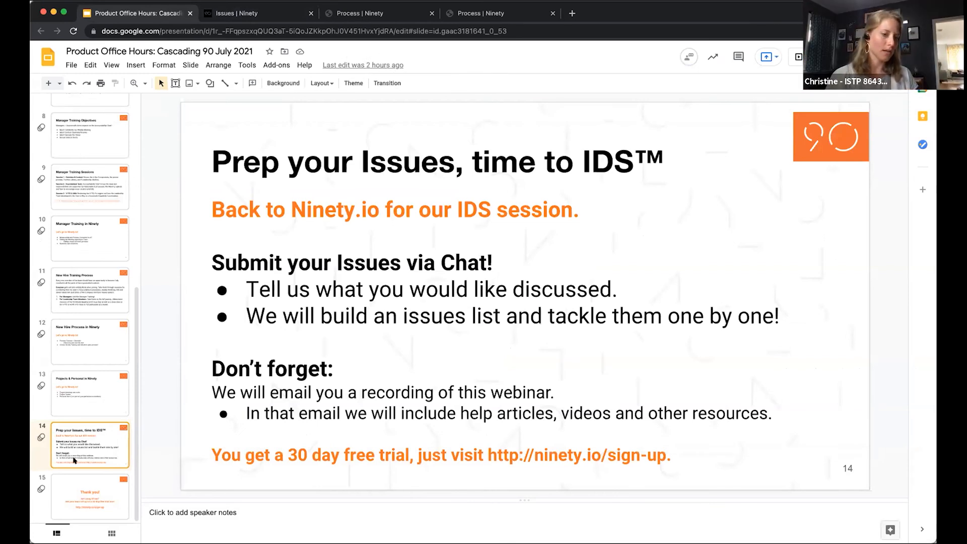
{"action": "left_click", "coordinate": [95, 476]}
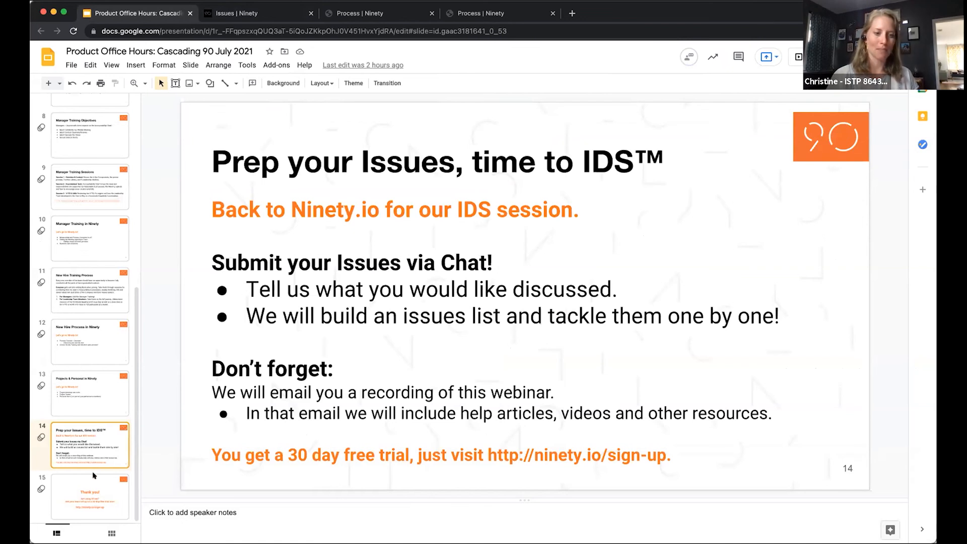